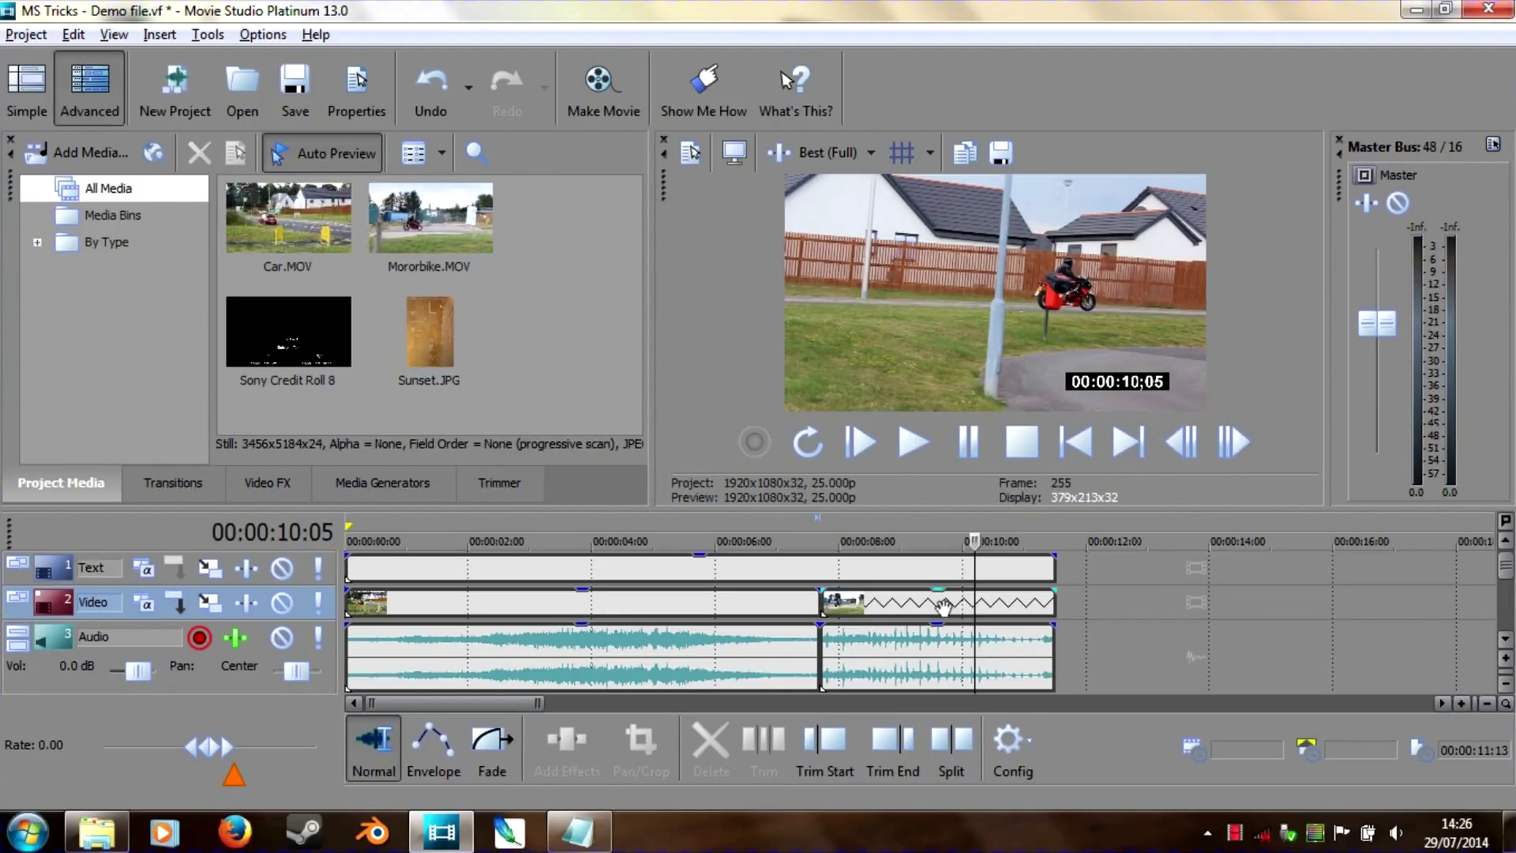
- Move the Motorbike clip later, toggle Auto Ripple in Config, and nudge the Motorbike audio later
mouse_move(969, 607)
left_mouse_down()
mouse_move(1002, 615)
mouse_move(900, 611)
left_mouse_up()
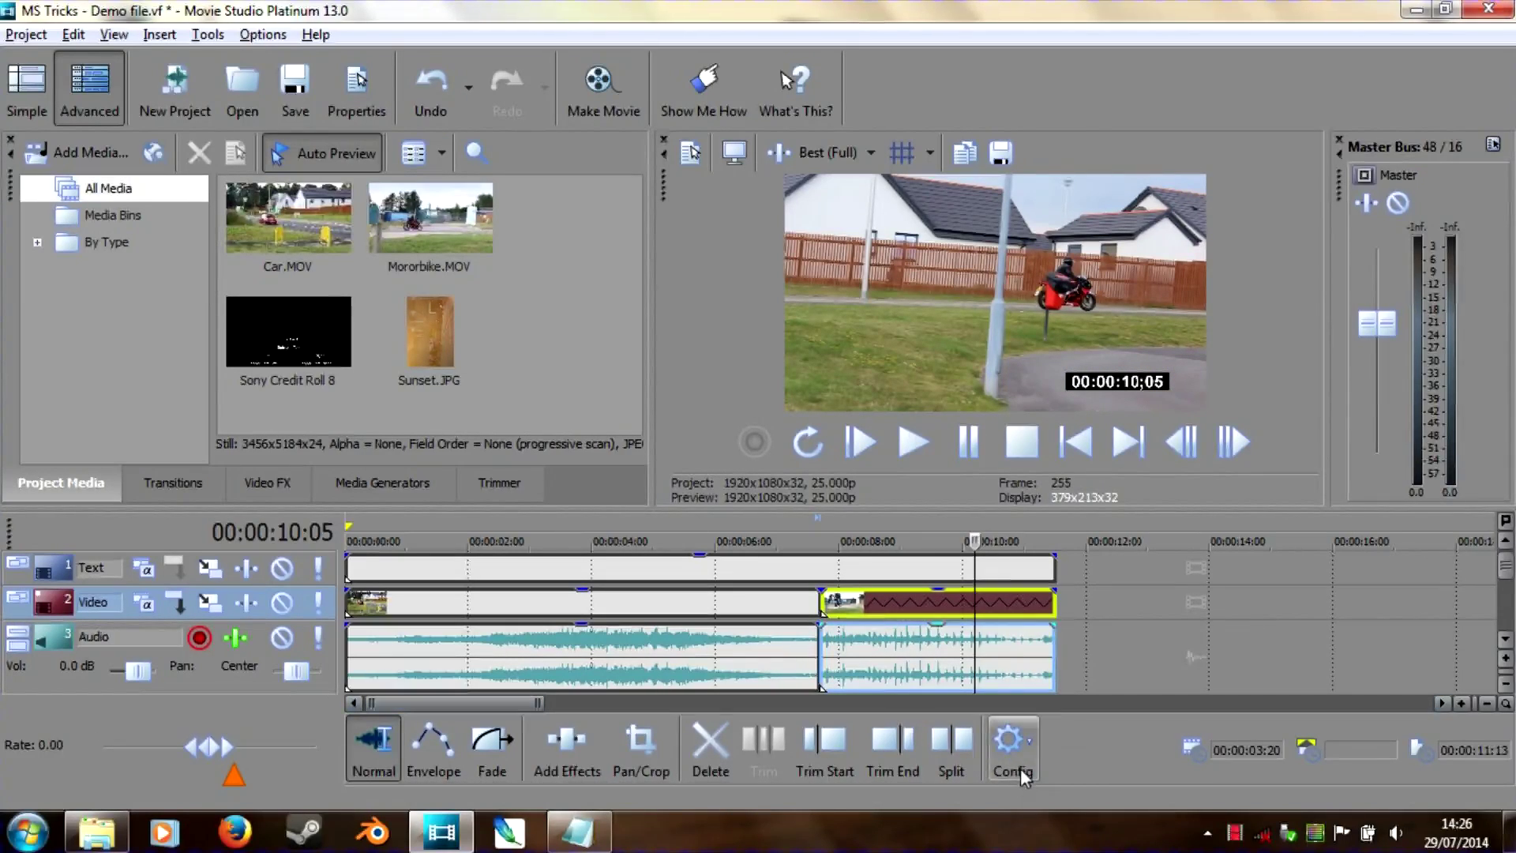
left_click(1017, 754)
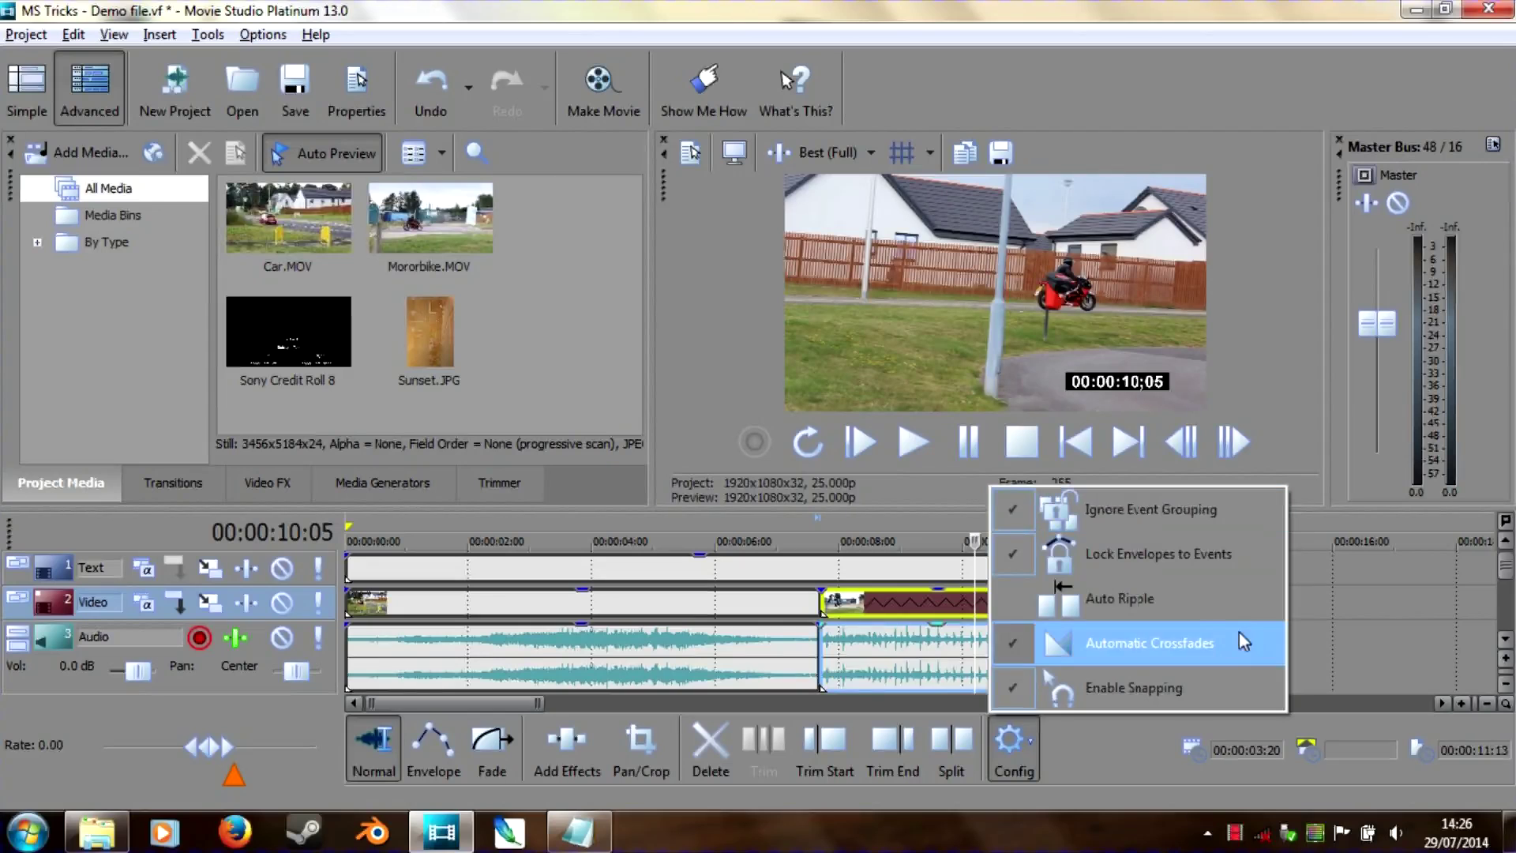
left_click(960, 670)
left_click_drag(921, 673, 1079, 685)
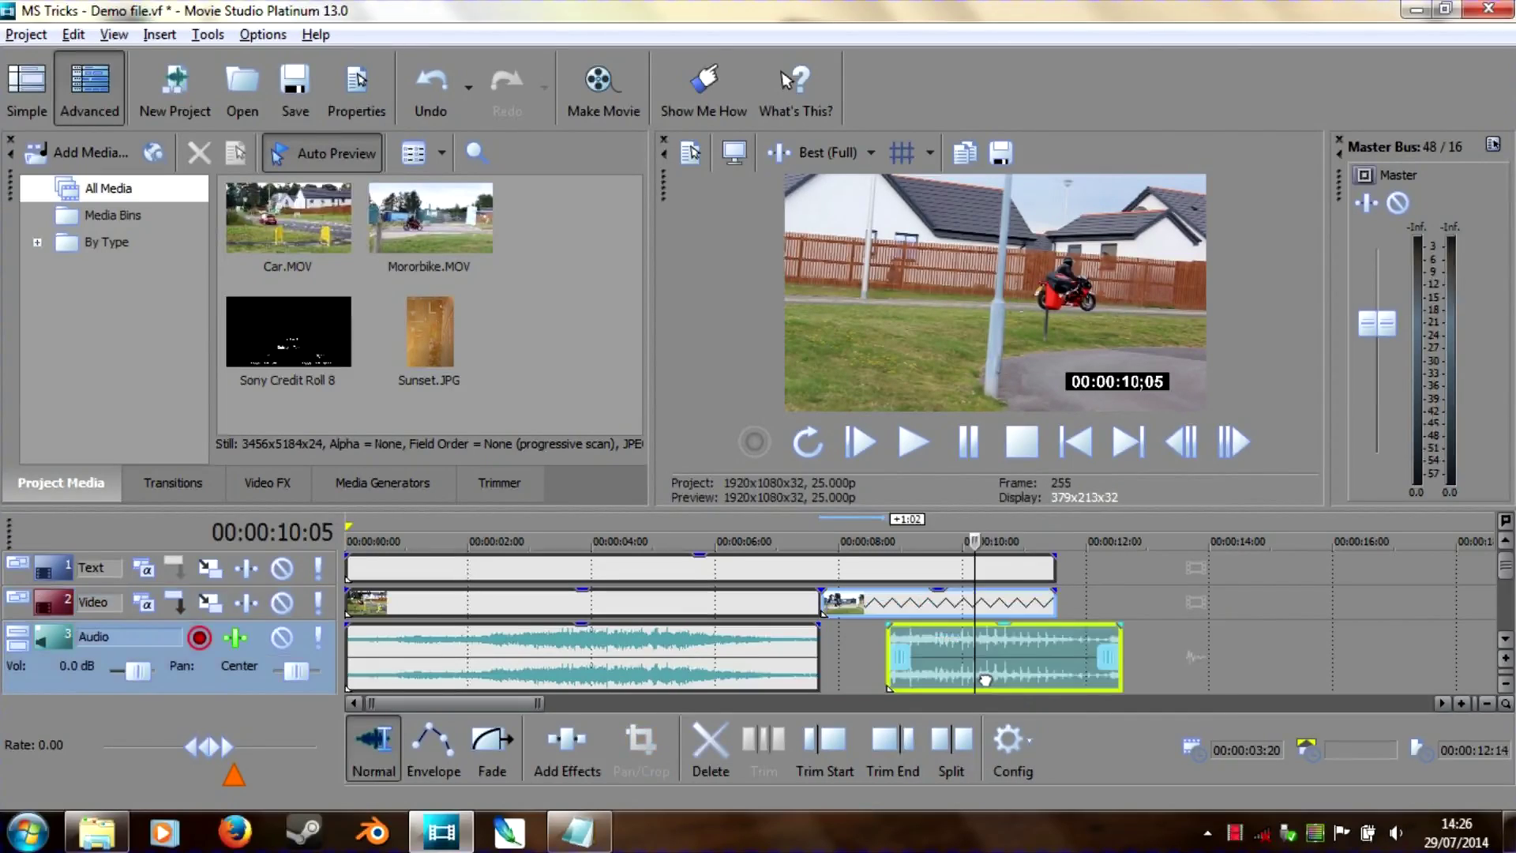
- Extend the Motorbike video event's end and realign its audio with the video start
mouse_move(1054, 602)
left_mouse_down()
mouse_move(1113, 602)
mouse_move(1063, 605)
left_mouse_up()
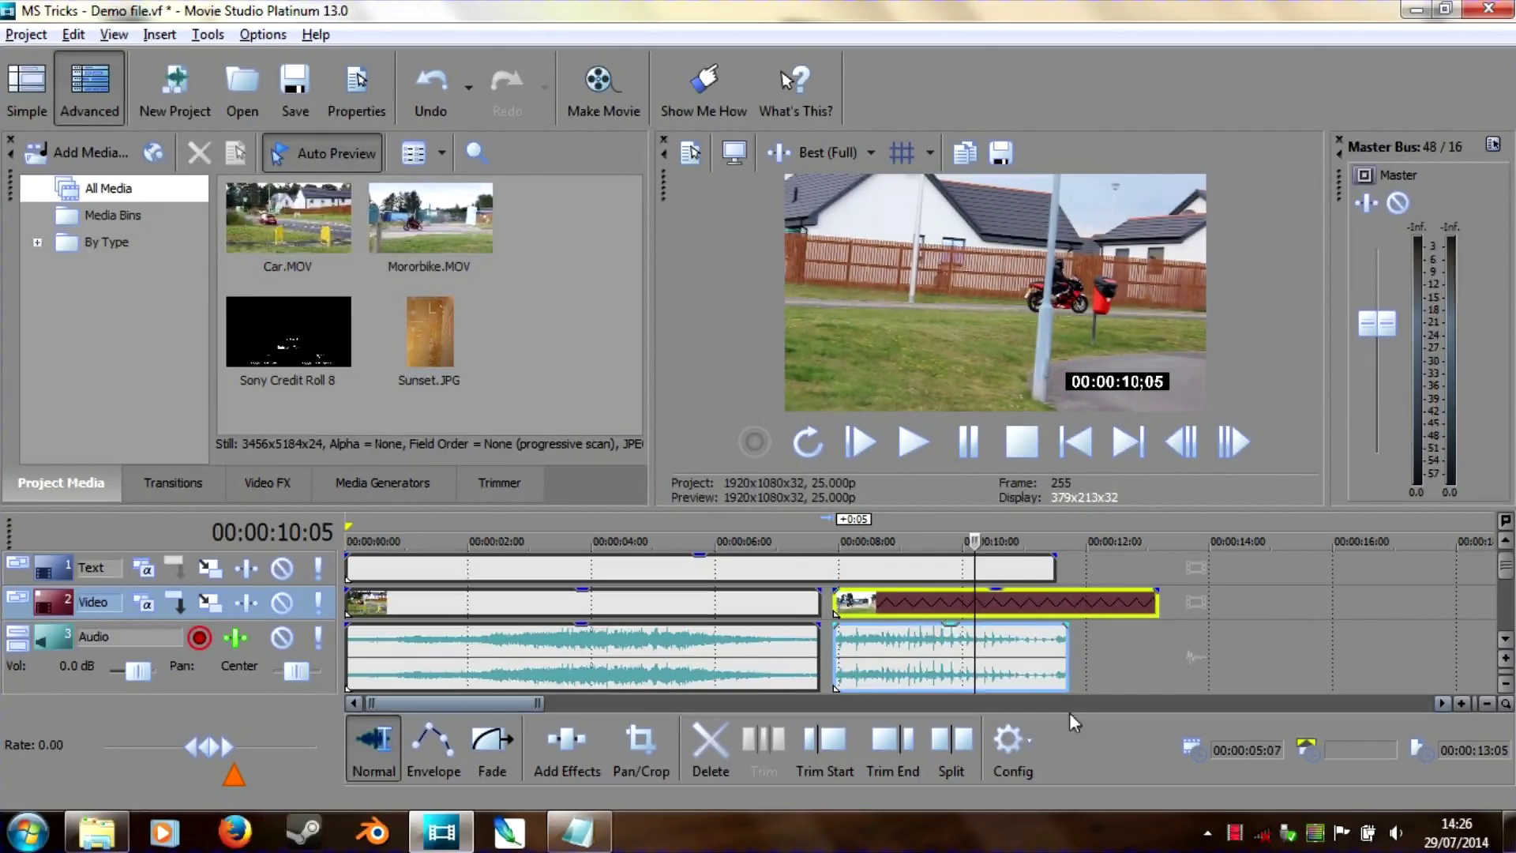
left_click(1035, 755)
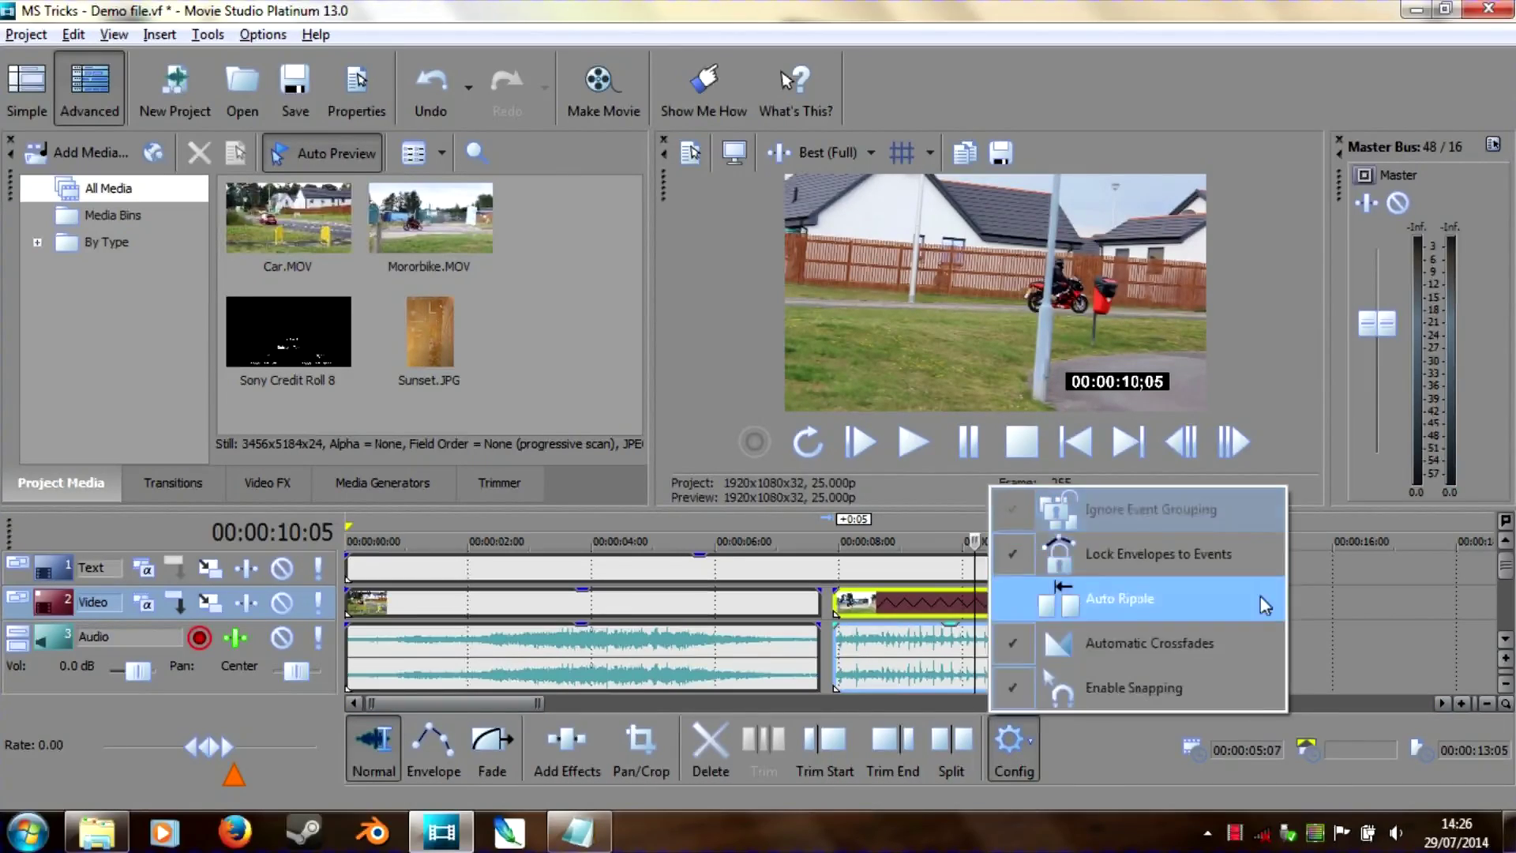
mouse_move(954, 668)
left_mouse_down()
mouse_move(1045, 667)
mouse_move(946, 668)
left_mouse_up()
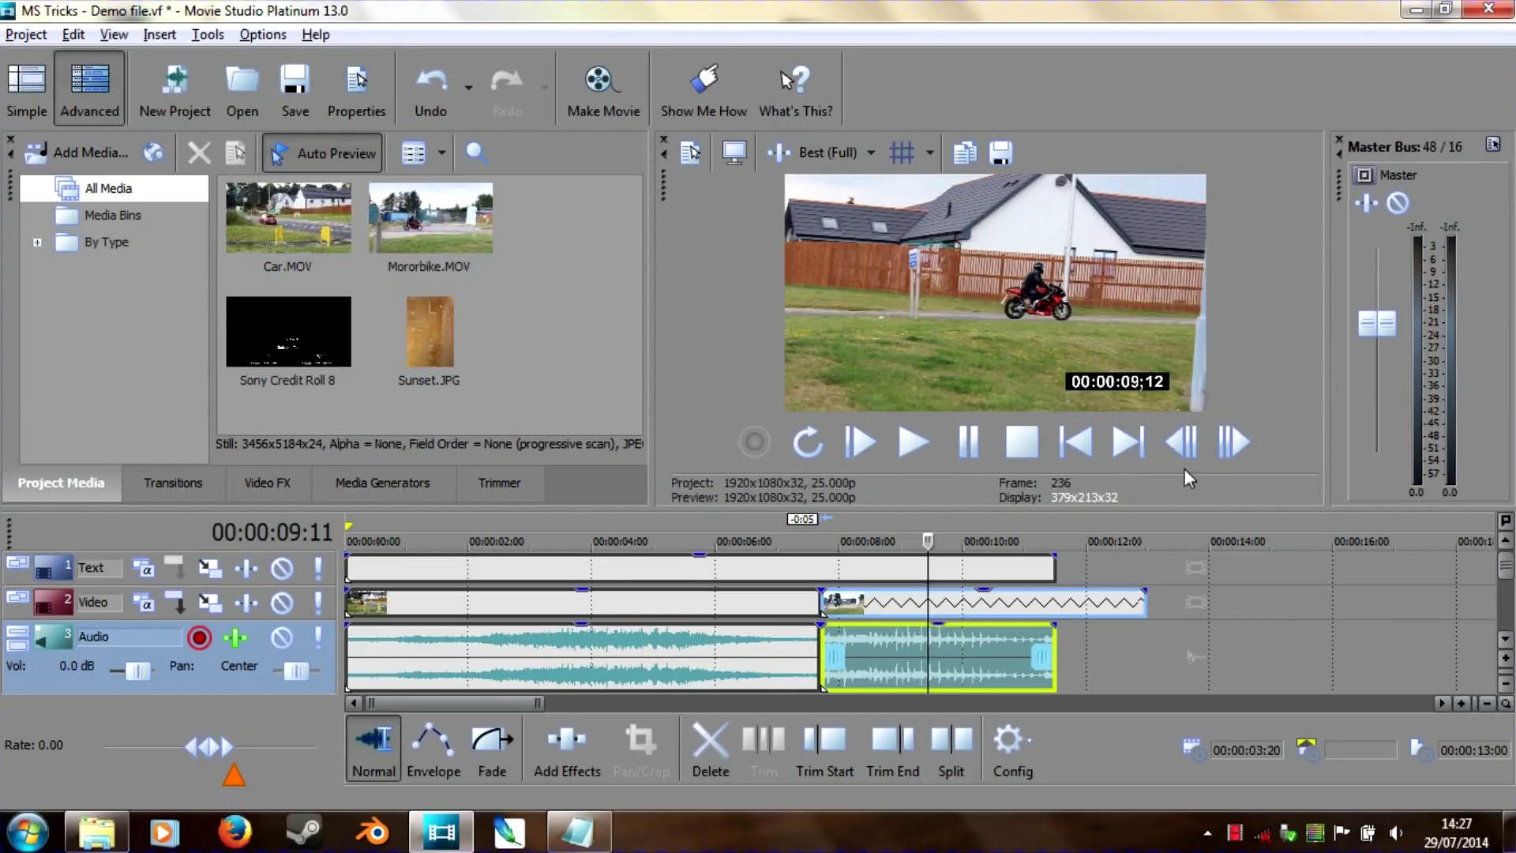
- Play and stop the project, then drag the divider up to shrink the preview
left_click(925, 460)
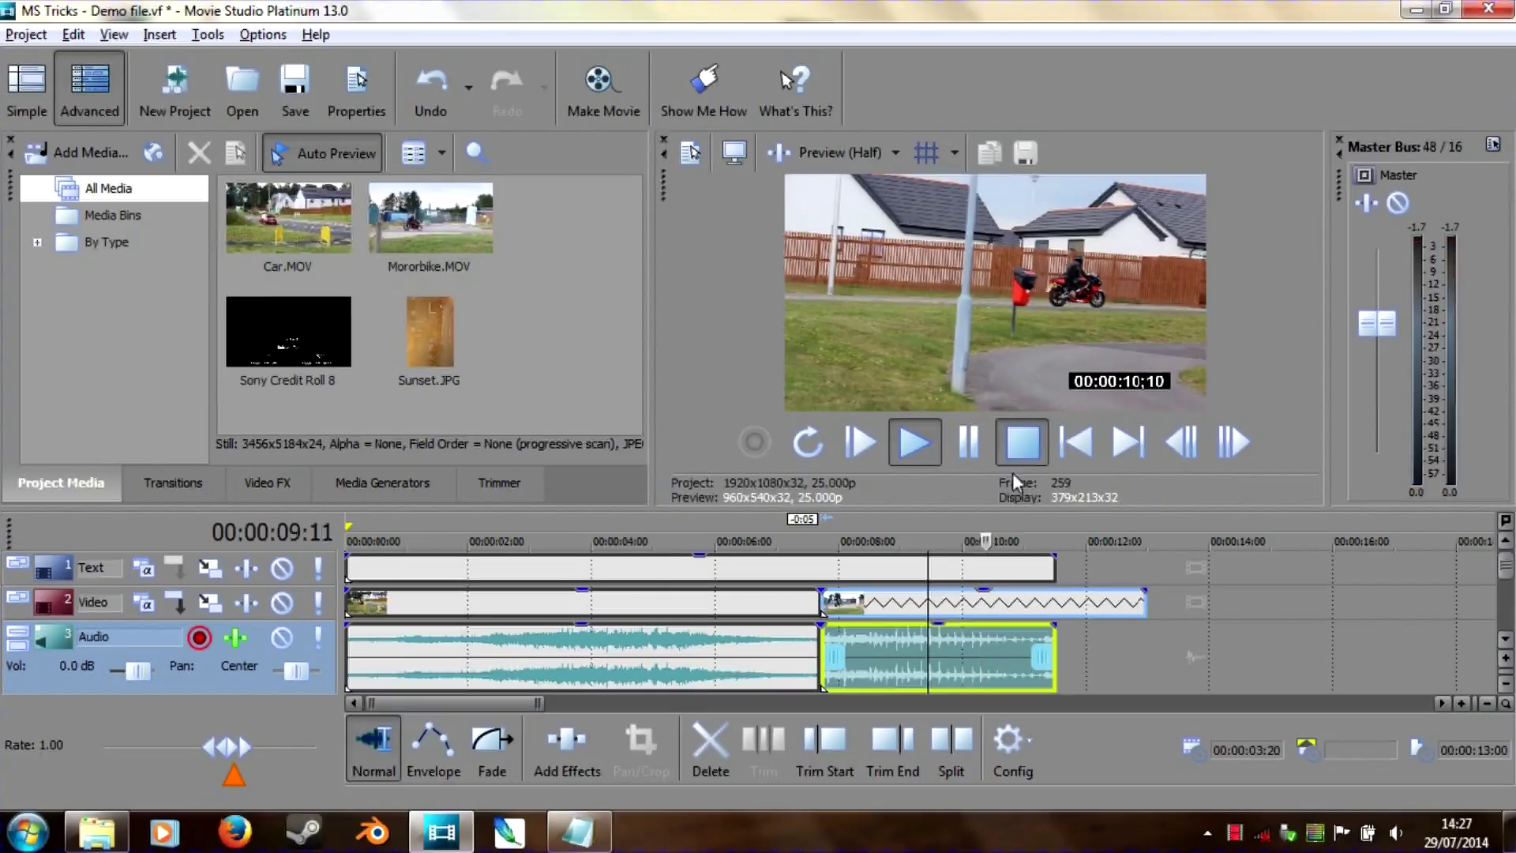
left_click(949, 445)
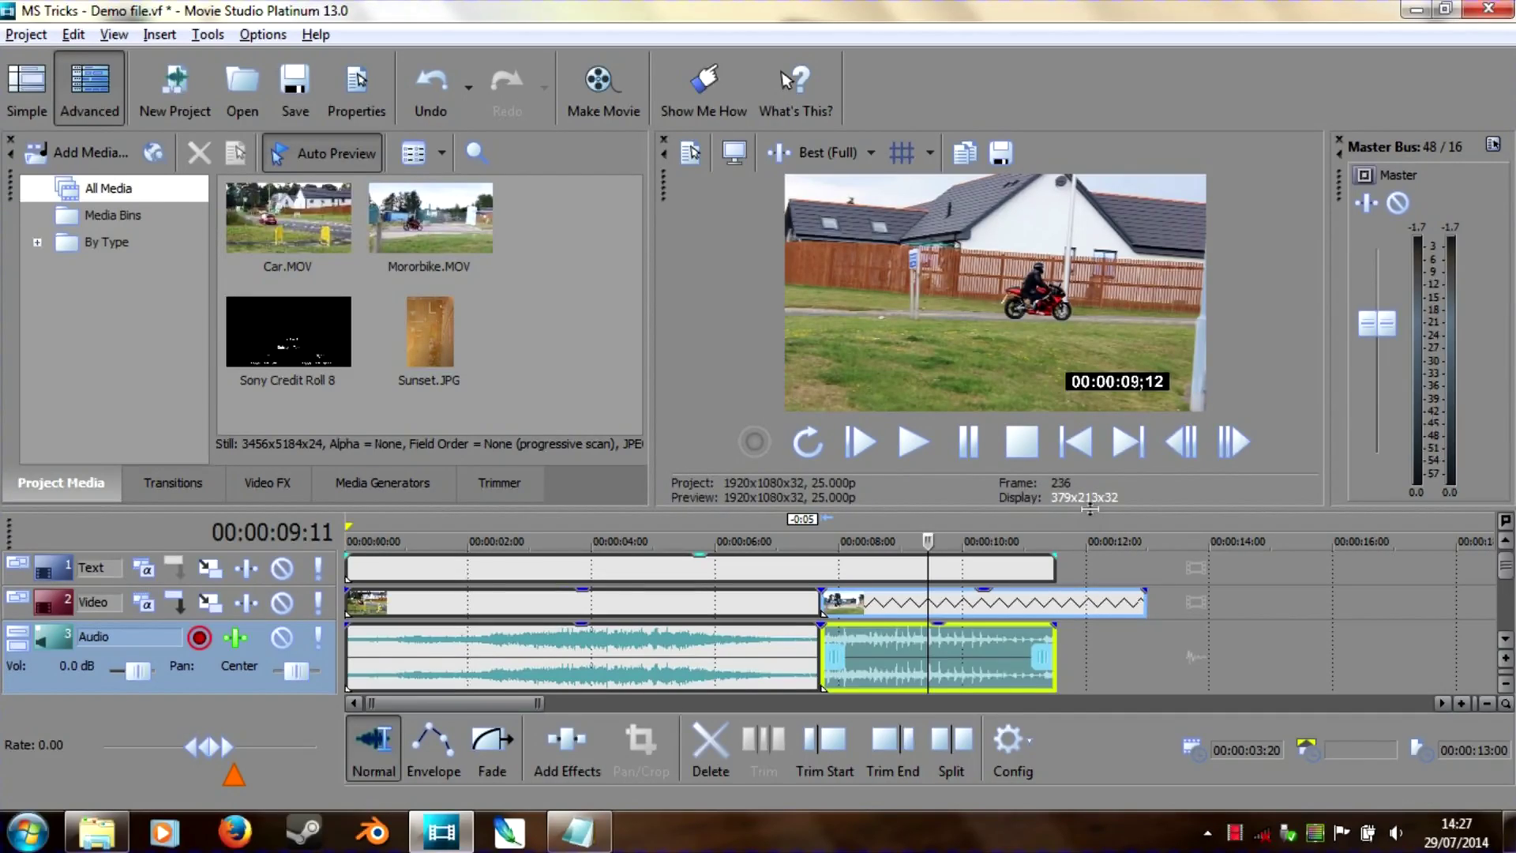
left_click_drag(1091, 512, 1087, 410)
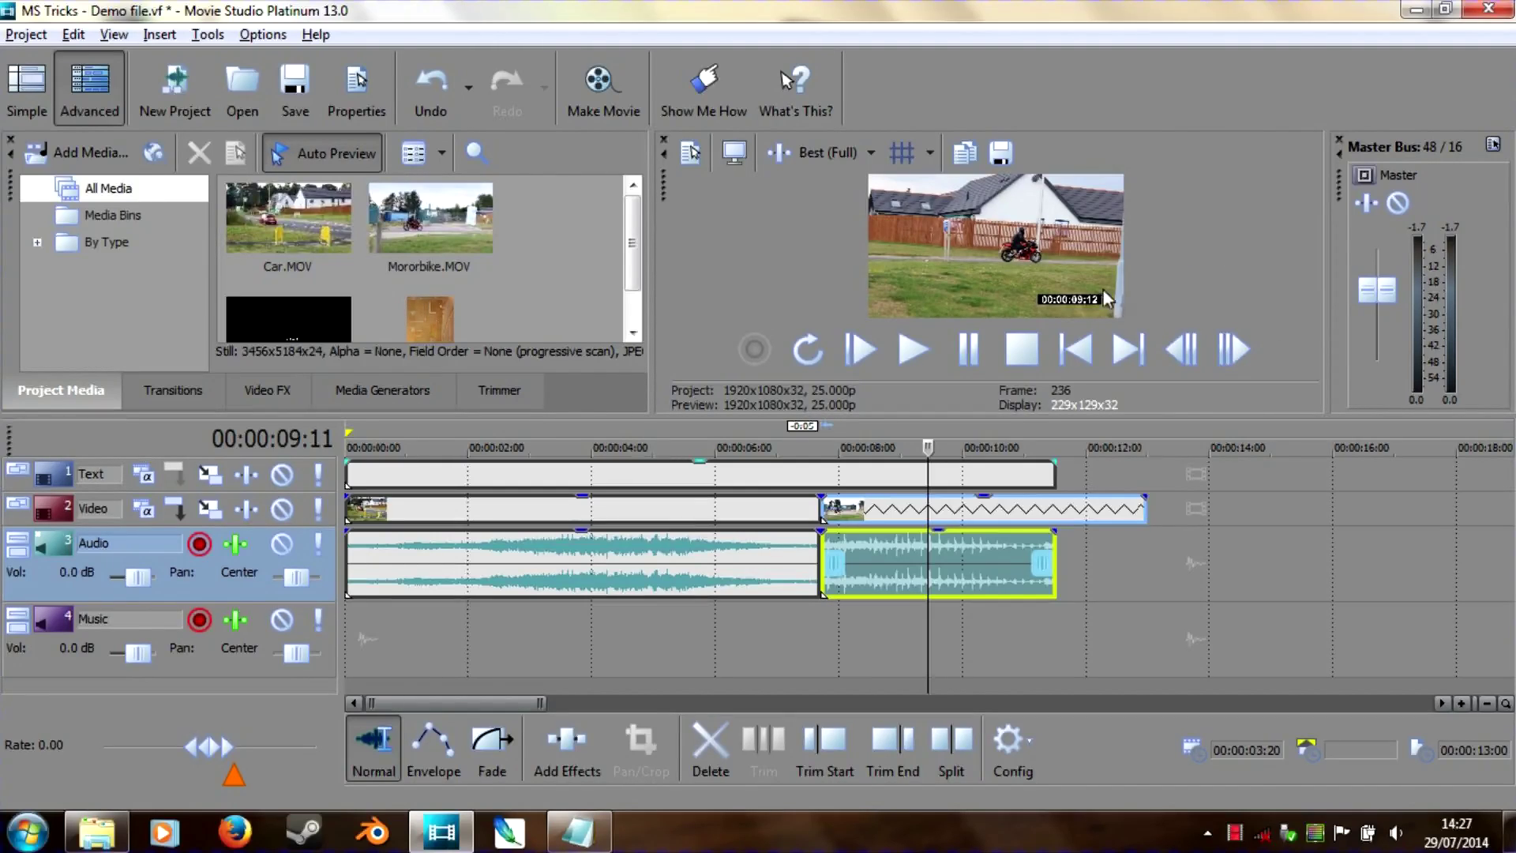
- Hide the preview's Transport Bar, and toggle Show Toolbar and Show Status Bar off and on
right_click(798, 264)
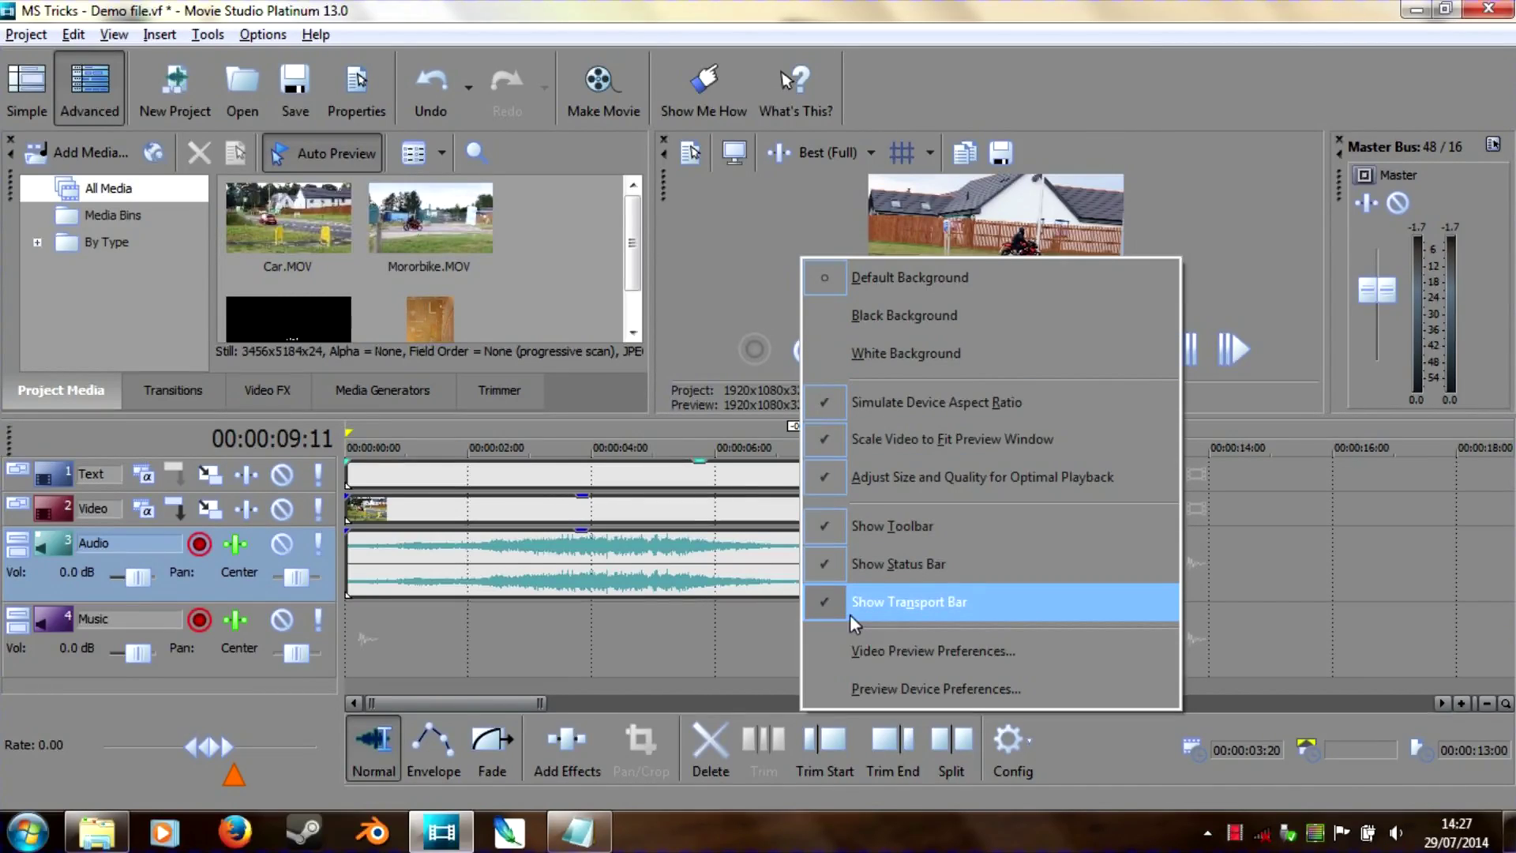
left_click(888, 608)
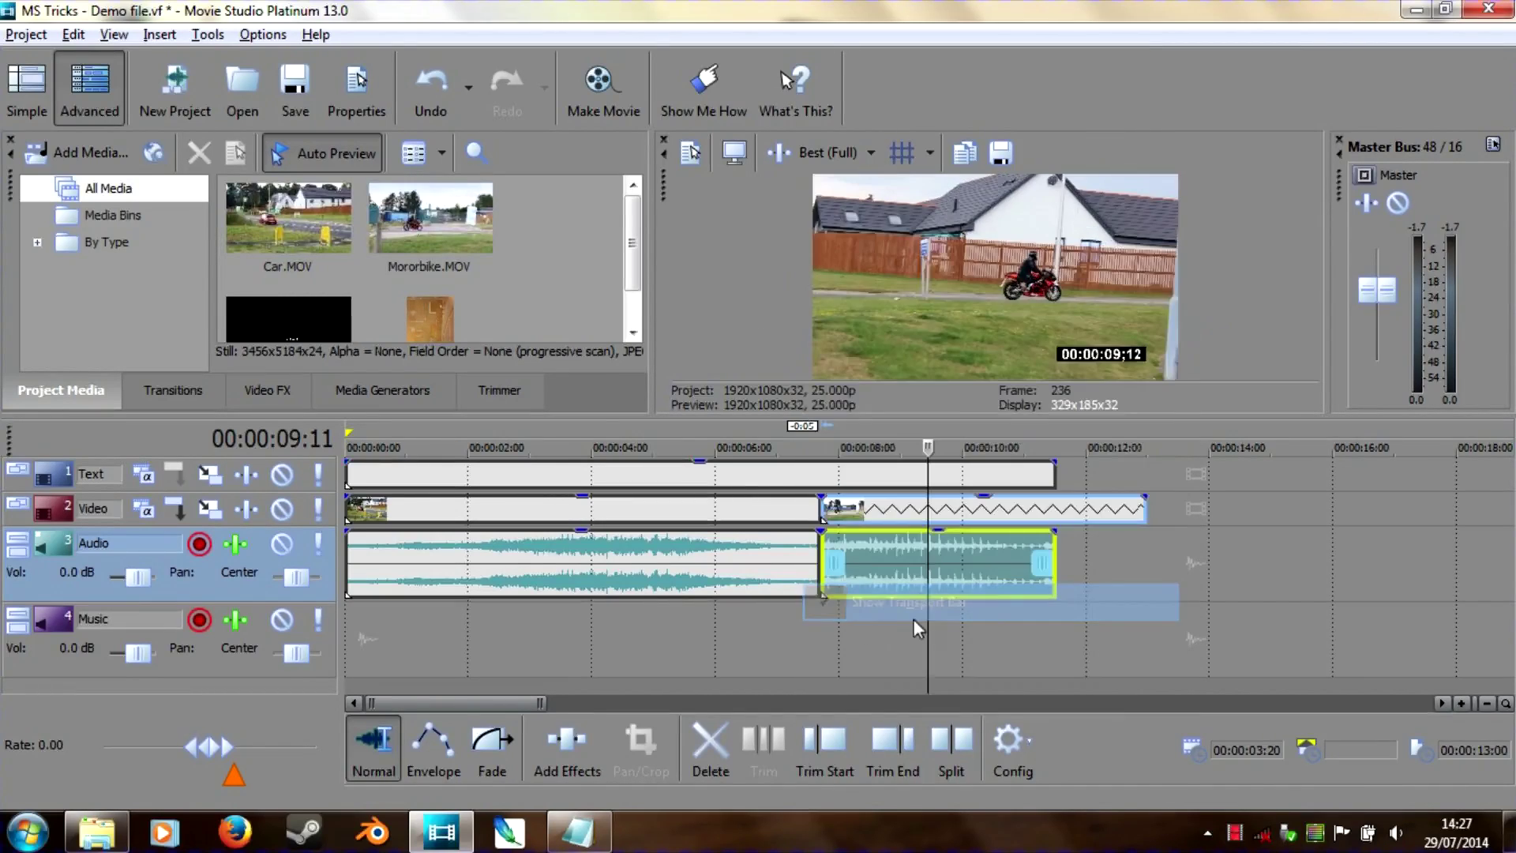
right_click(926, 274)
left_click(1074, 545)
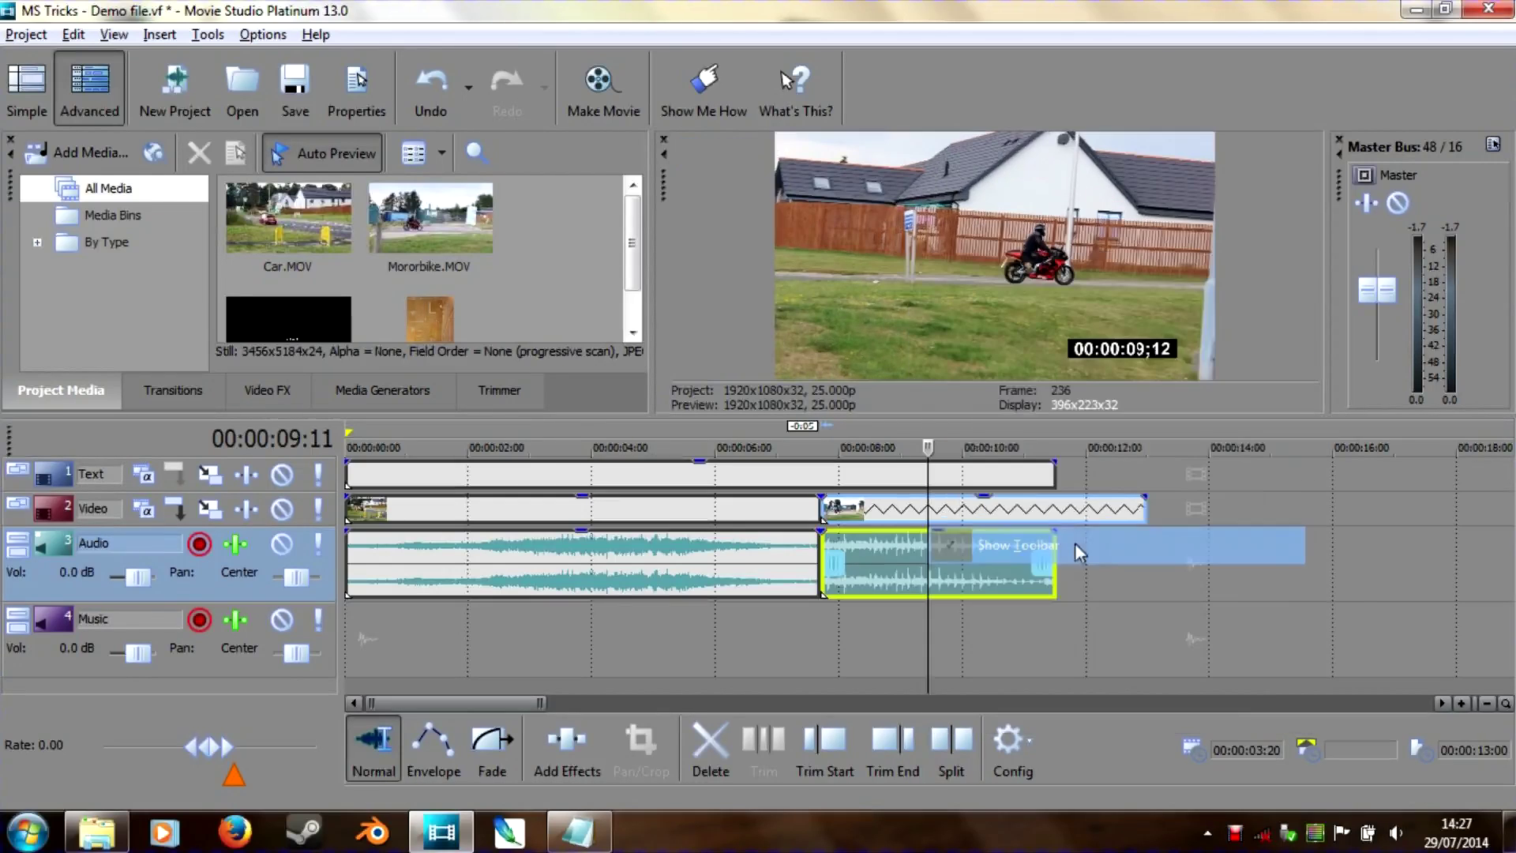
right_click(1014, 303)
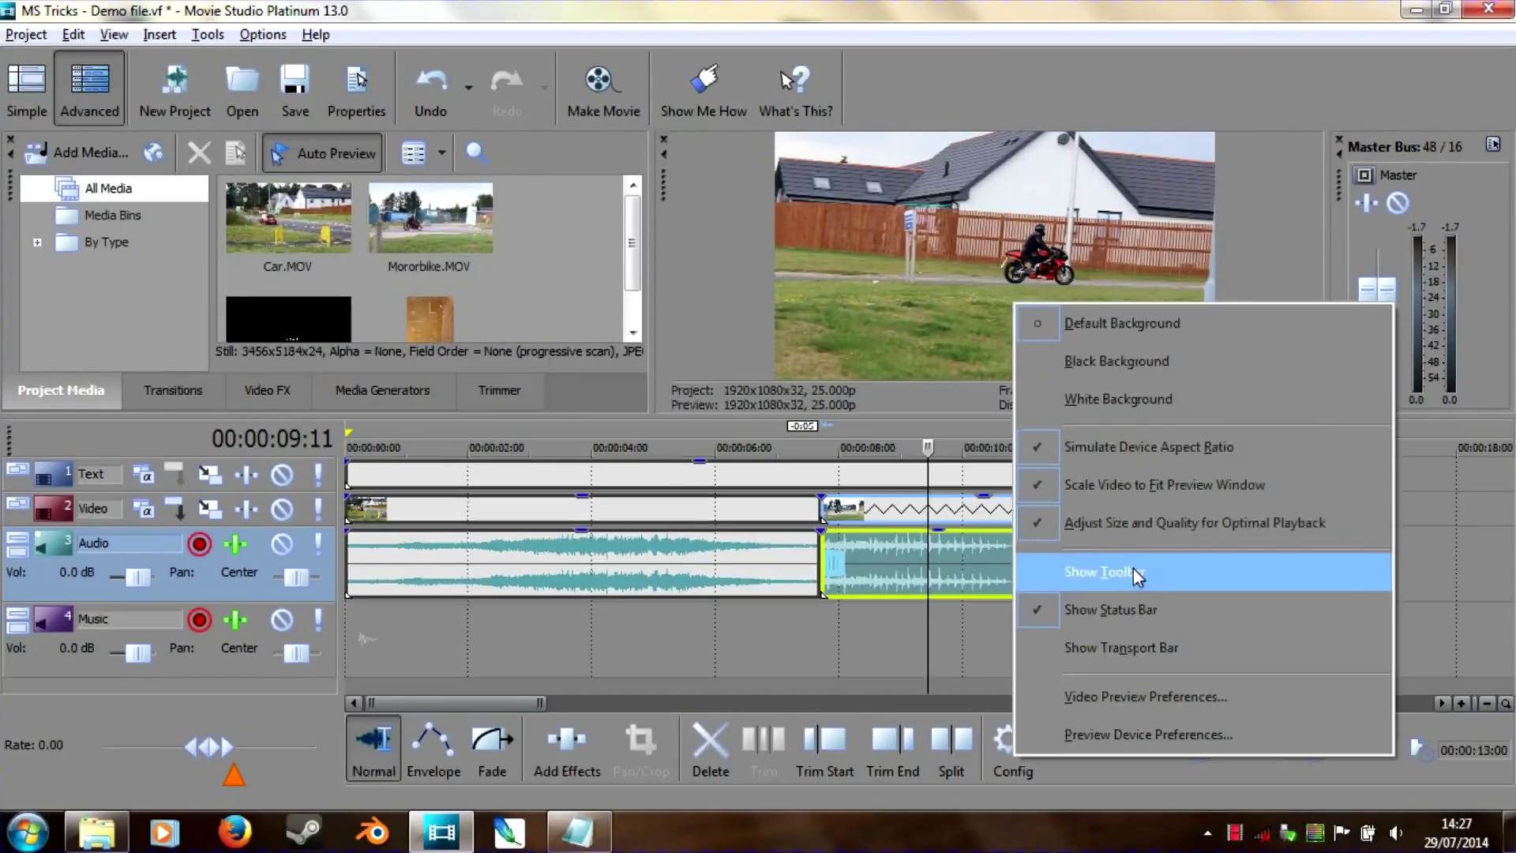
left_click(1079, 611)
right_click(1120, 356)
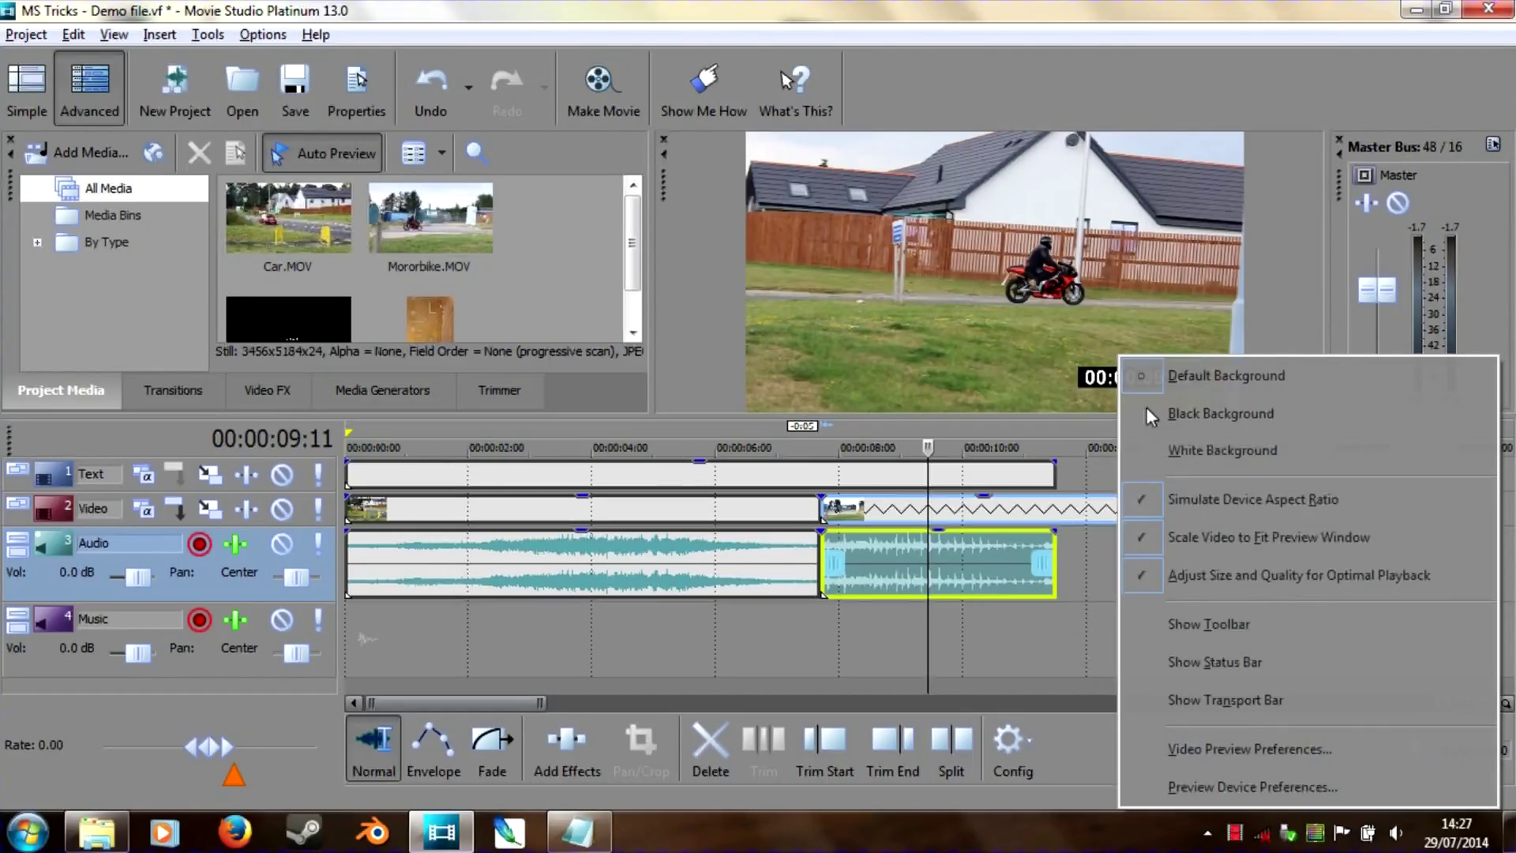
left_click(1185, 621)
right_click(1088, 310)
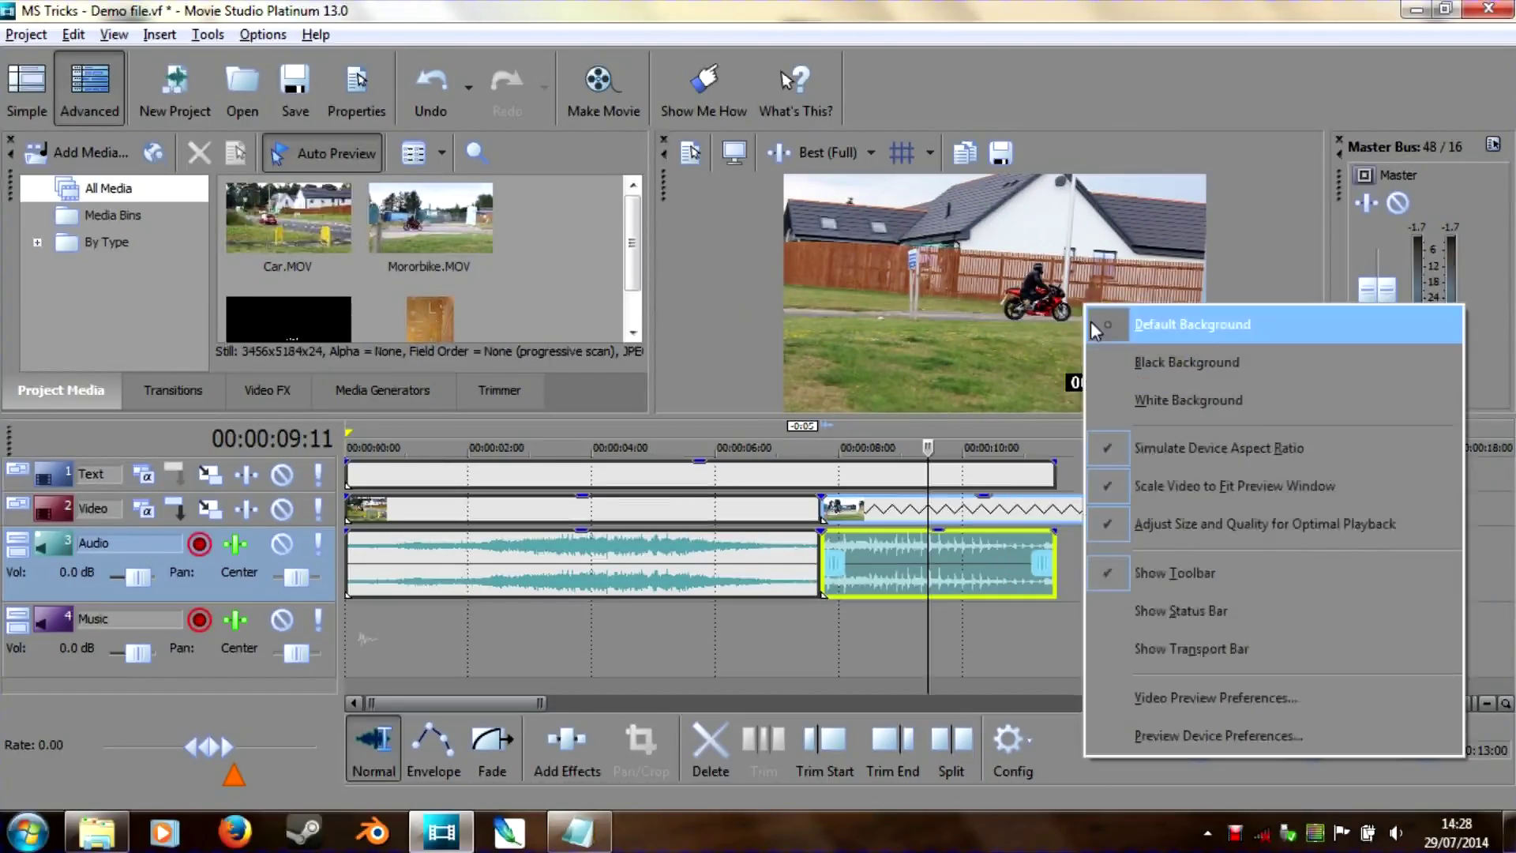
left_click(1198, 630)
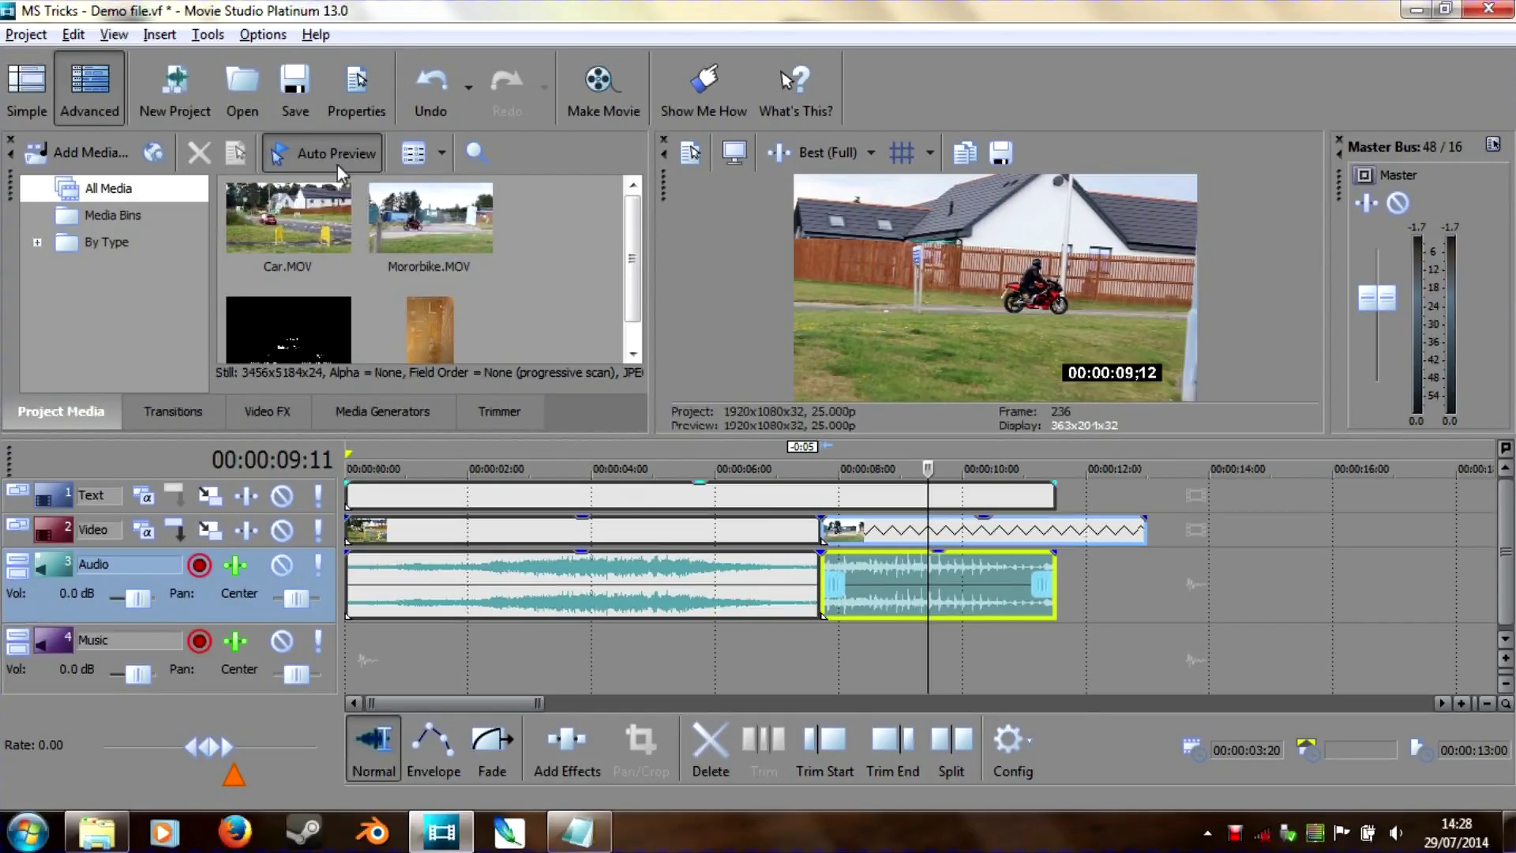
- Turn on View > Active Take Information and select the Car video event
left_click(113, 35)
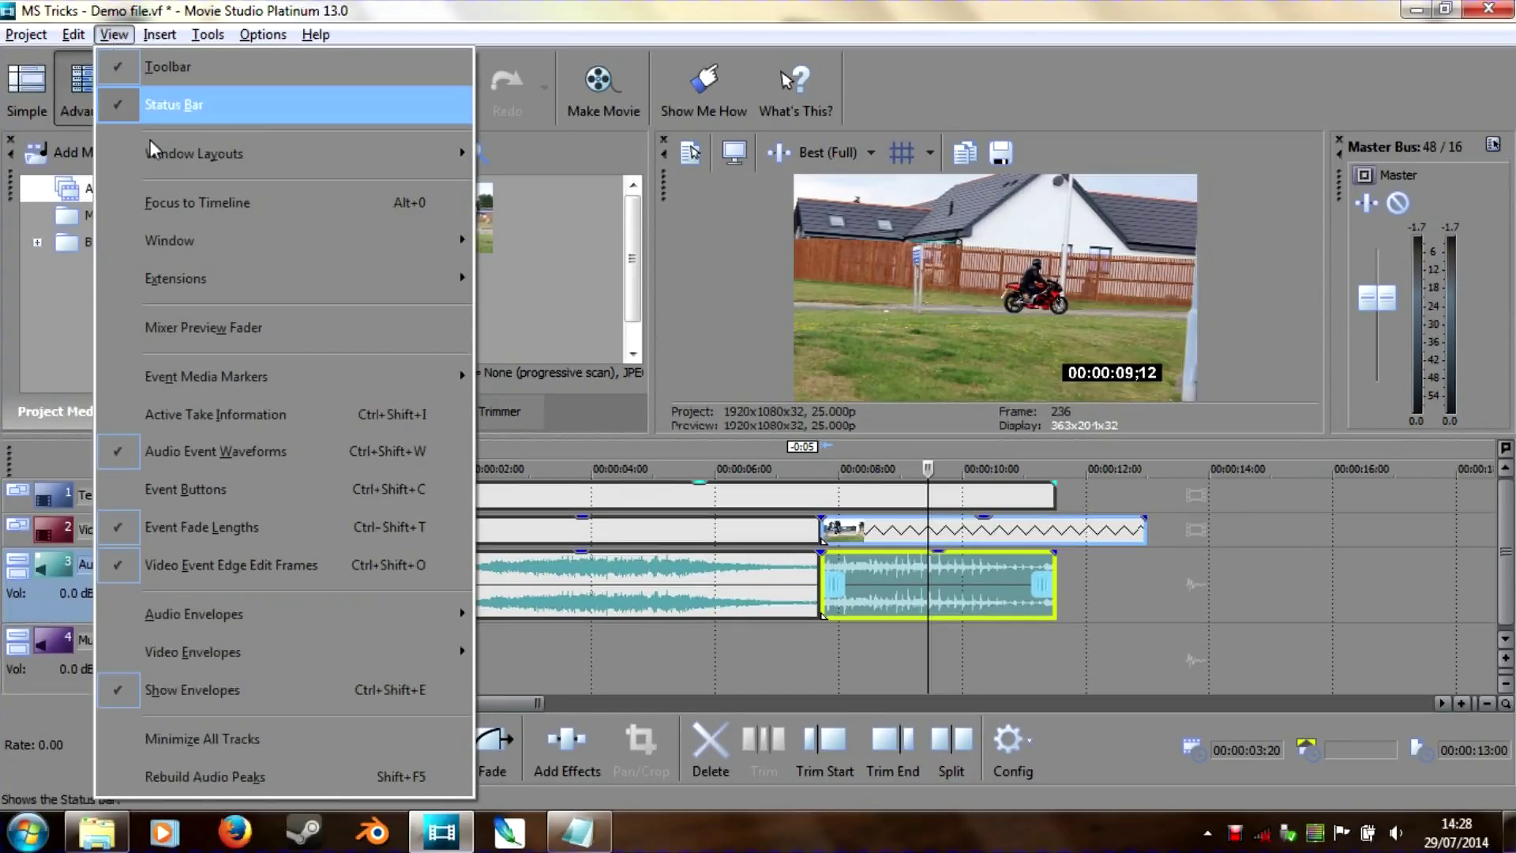
left_click(227, 427)
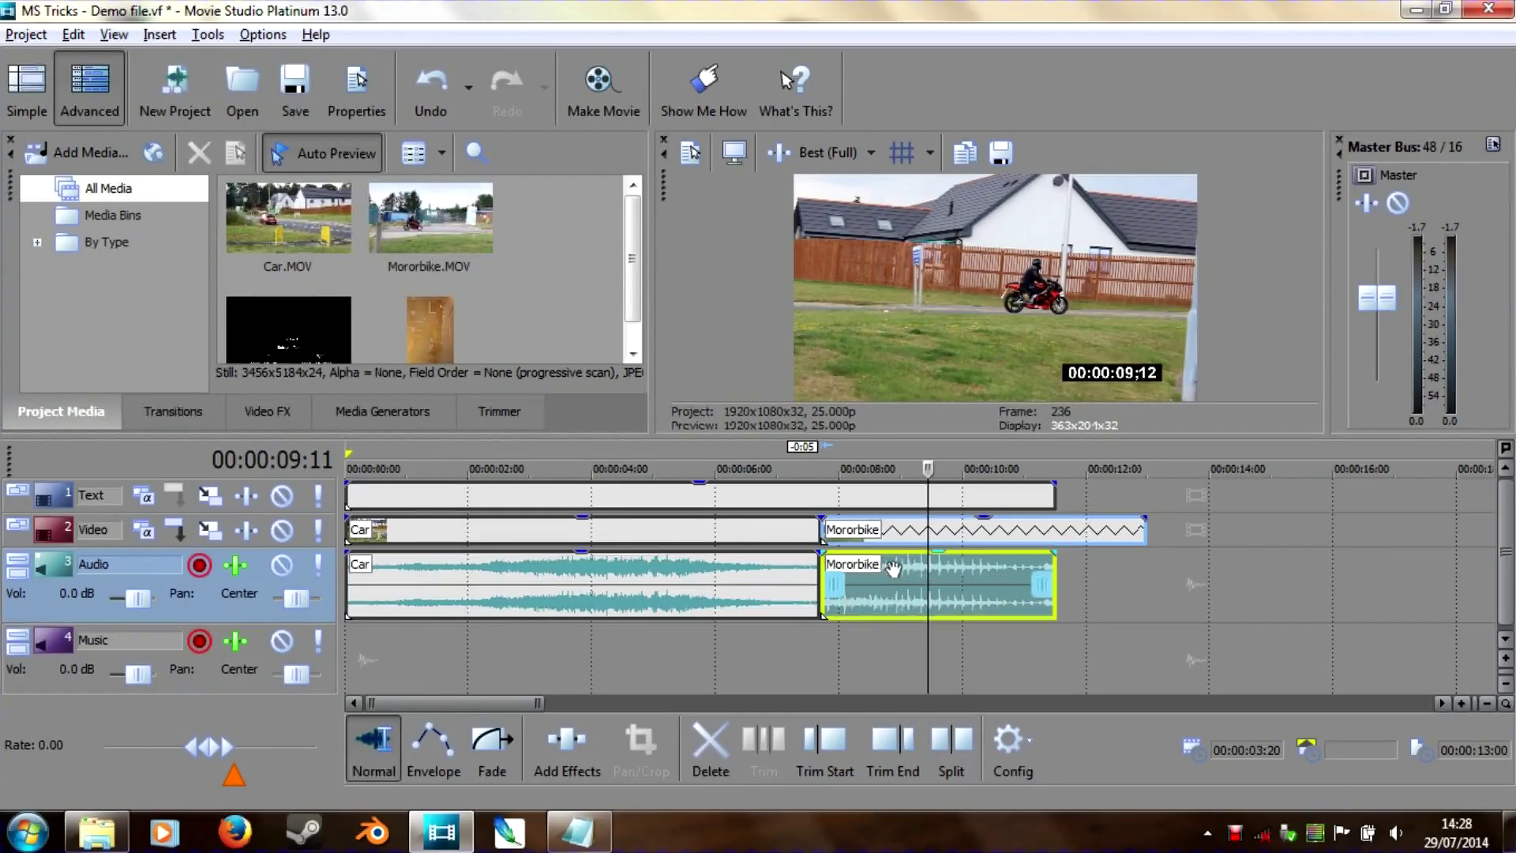
left_click(461, 530)
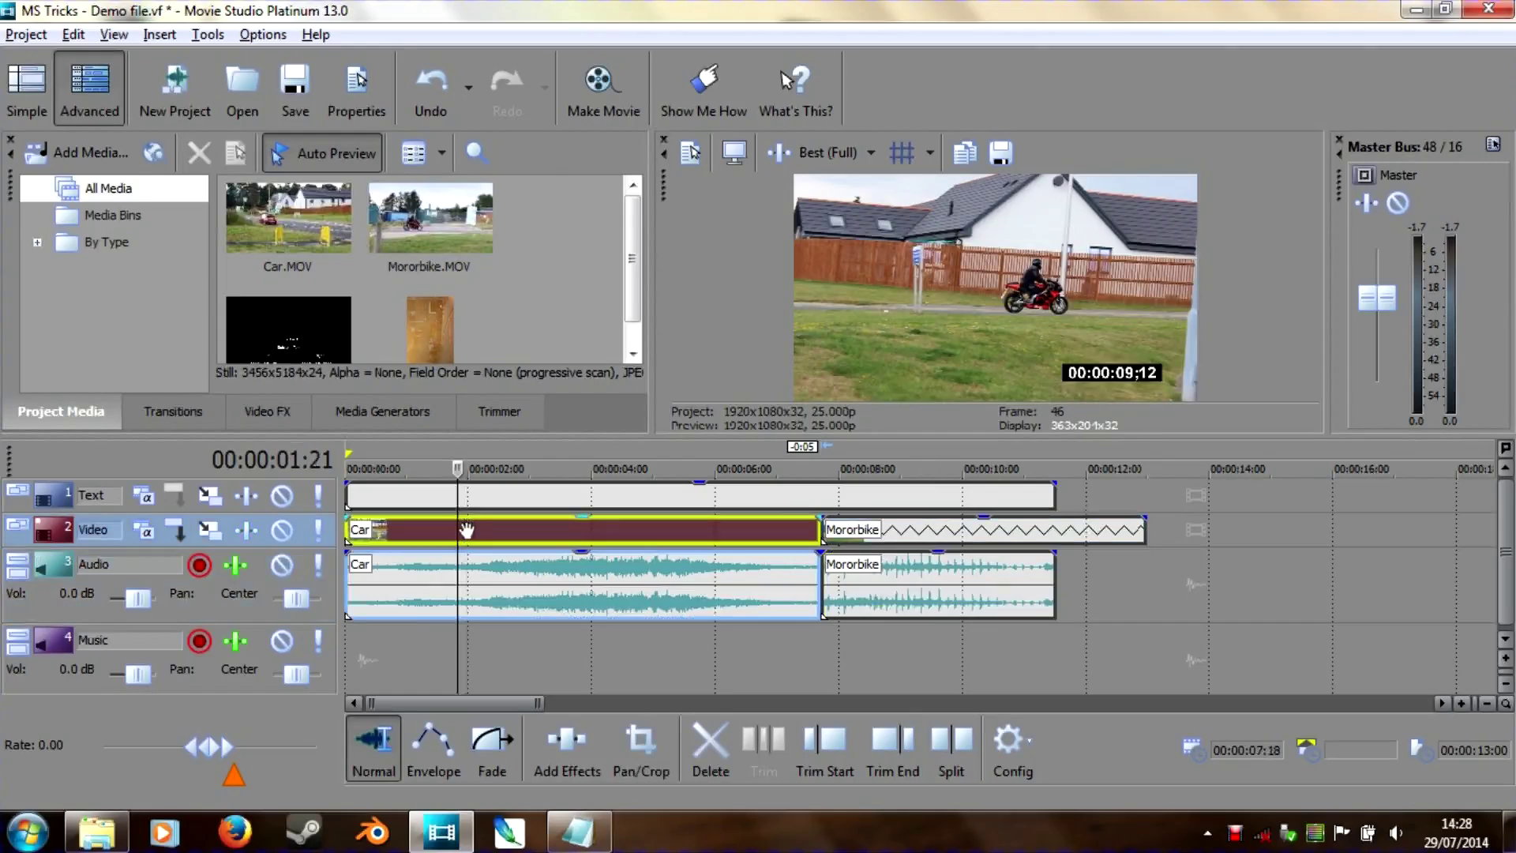
left_click(441, 530)
- Move the playhead slightly later in Car and minimize the Audio and Music tracks
left_click(454, 472)
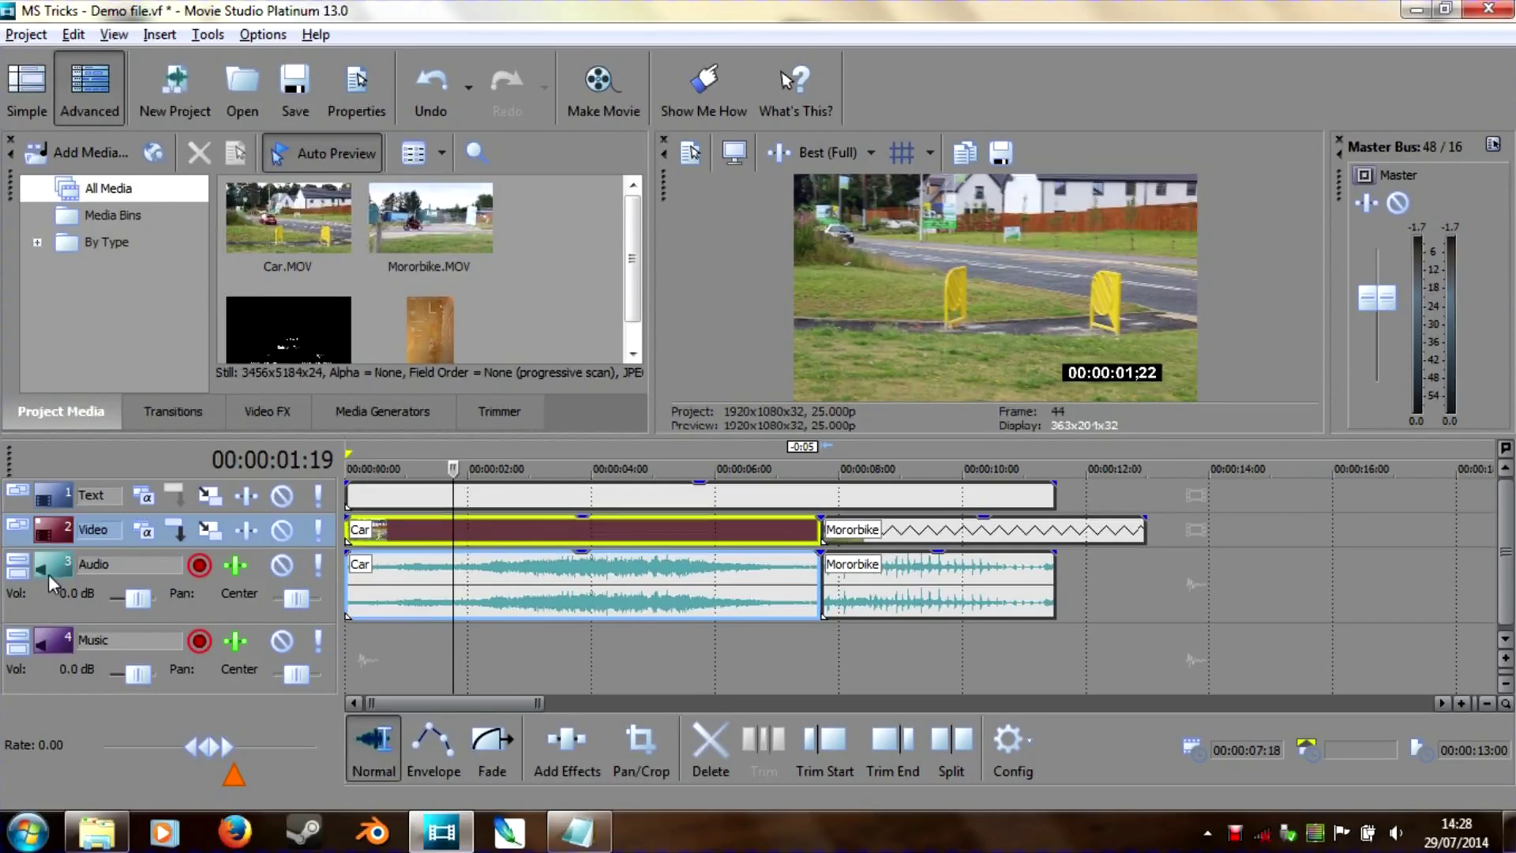
left_click(17, 567)
left_click(16, 600)
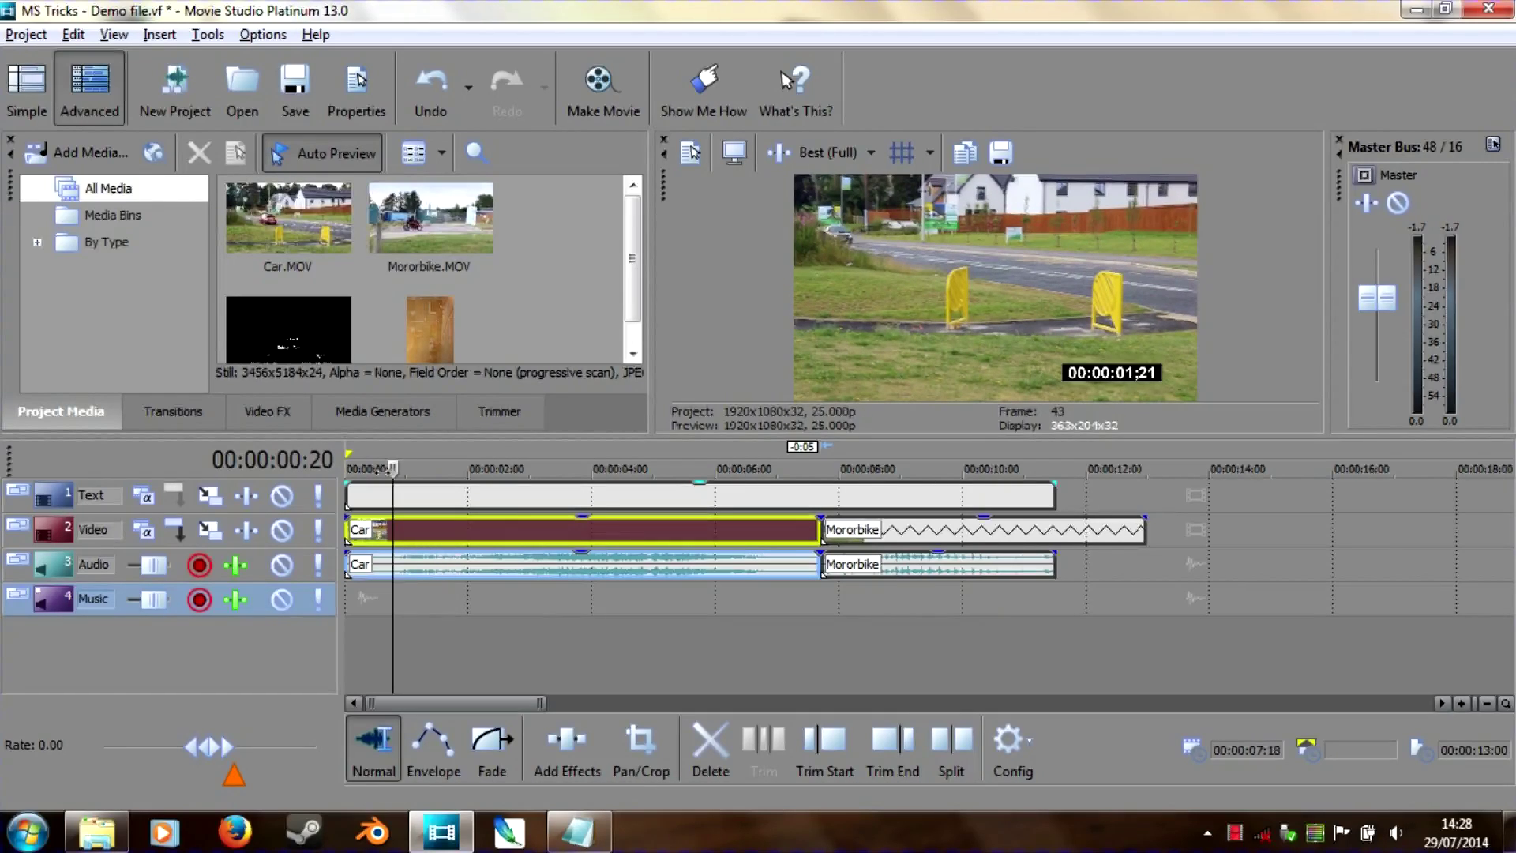
left_click_drag(453, 468, 379, 467)
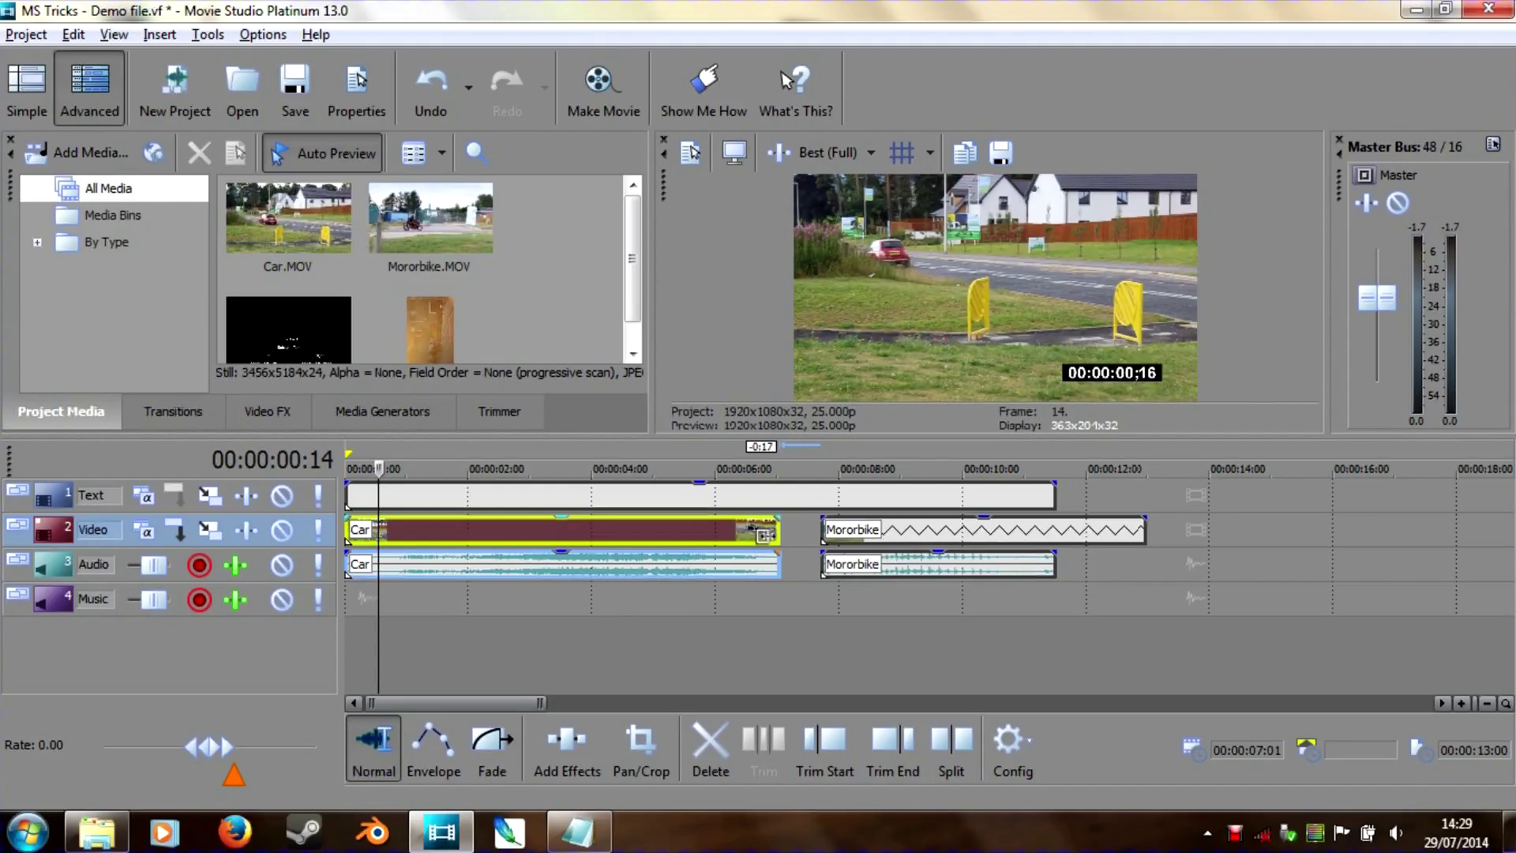
left_click_drag(811, 533, 700, 535)
left_click(700, 533)
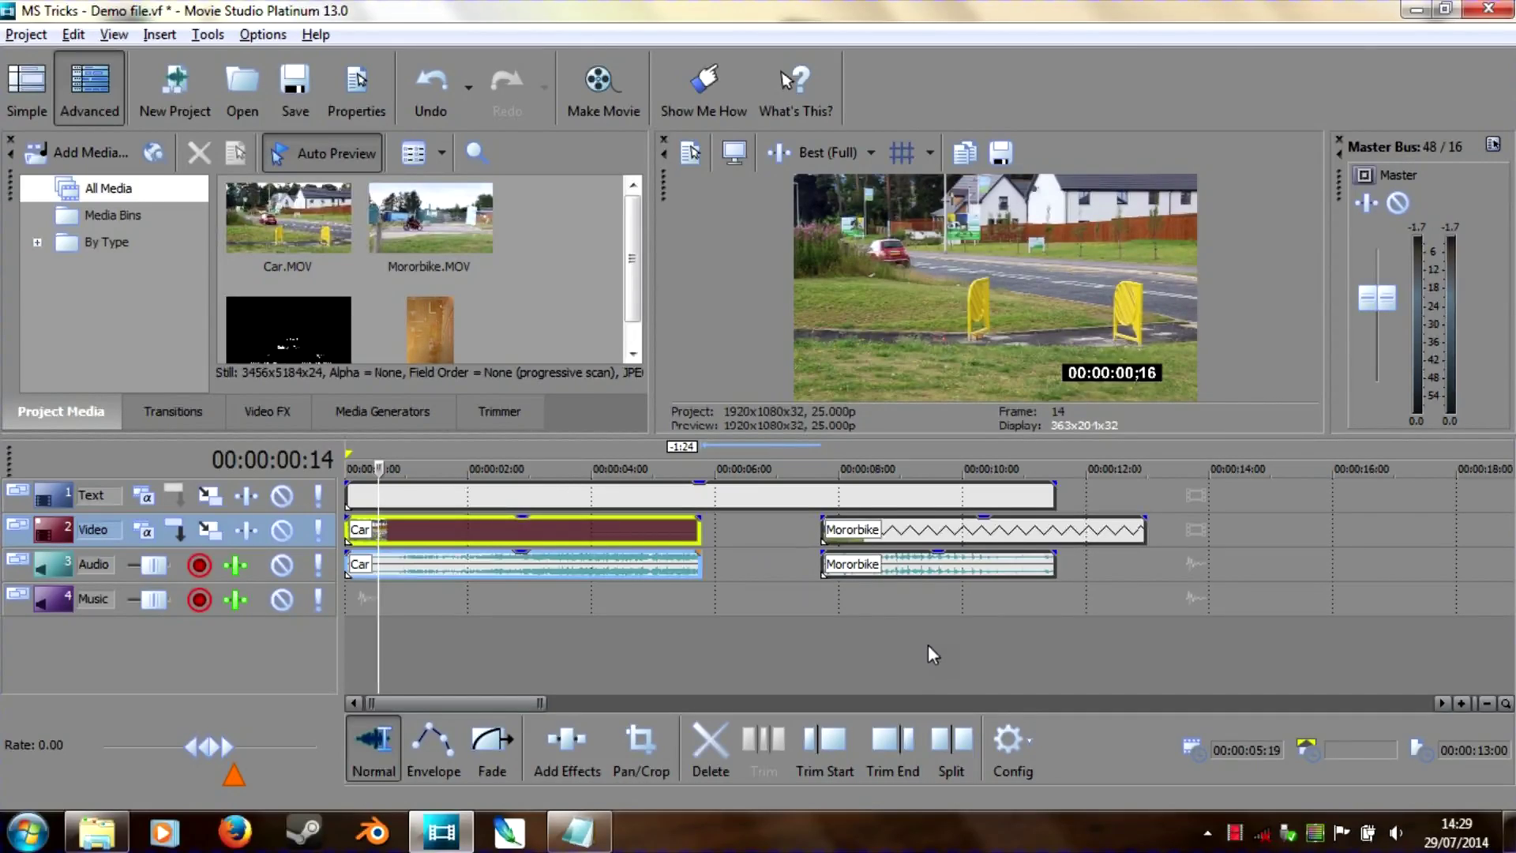
key("f")
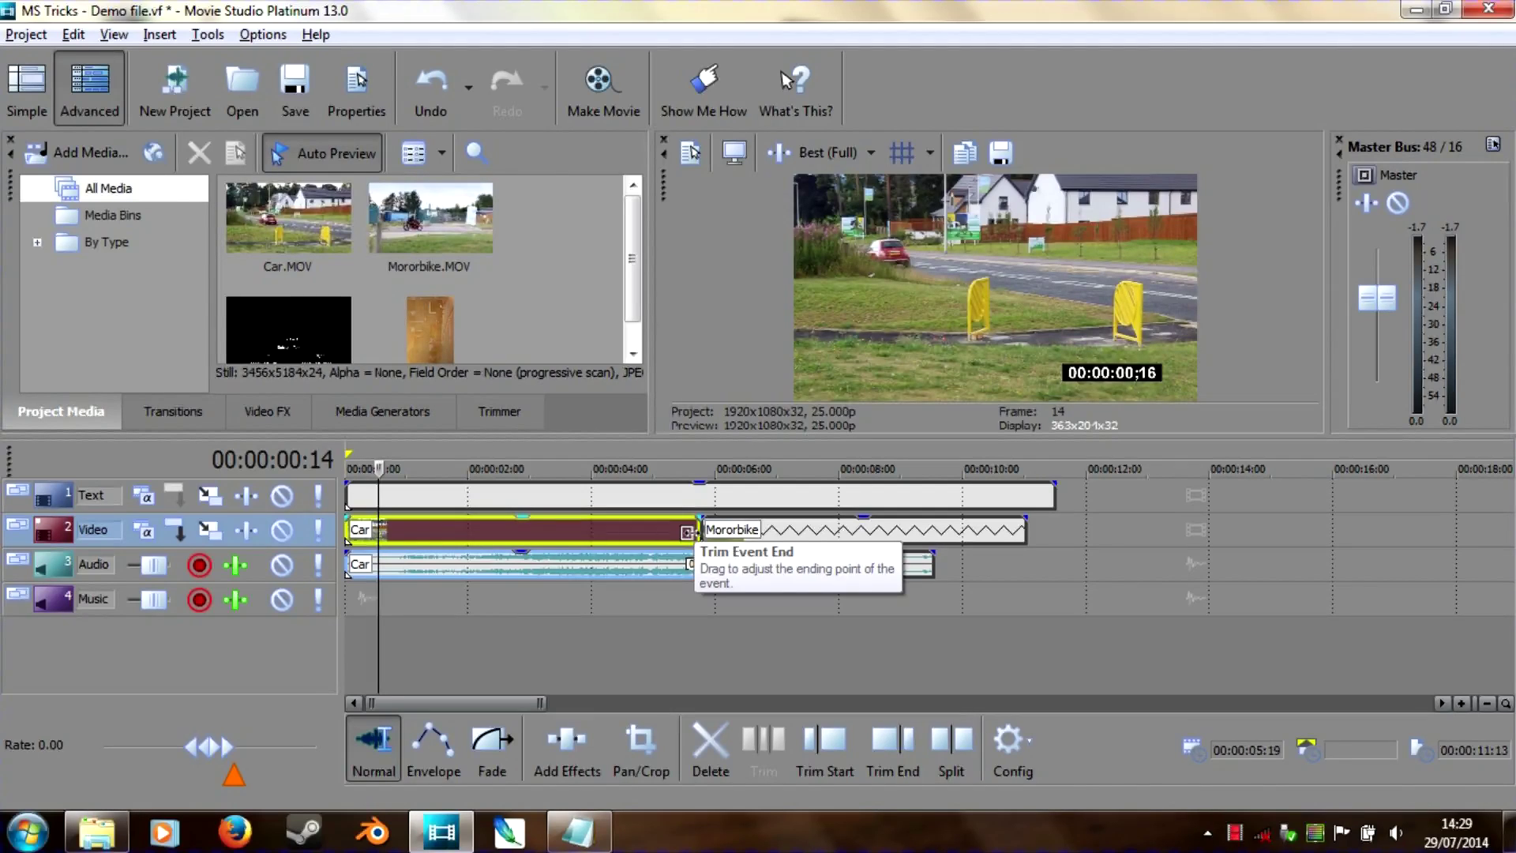
left_click_drag(693, 532, 865, 531)
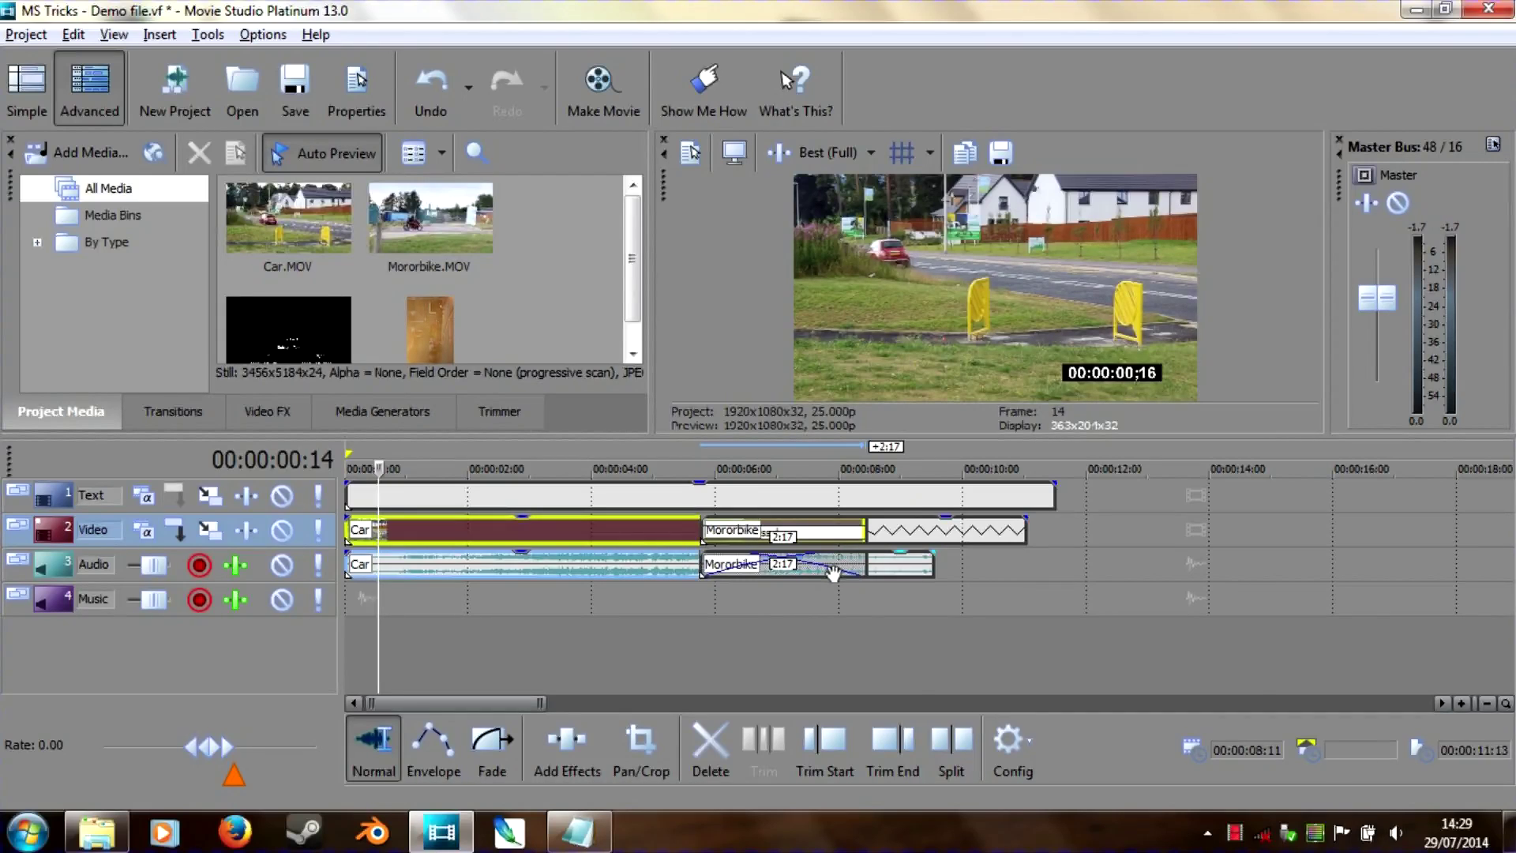
left_click_drag(833, 573, 839, 569)
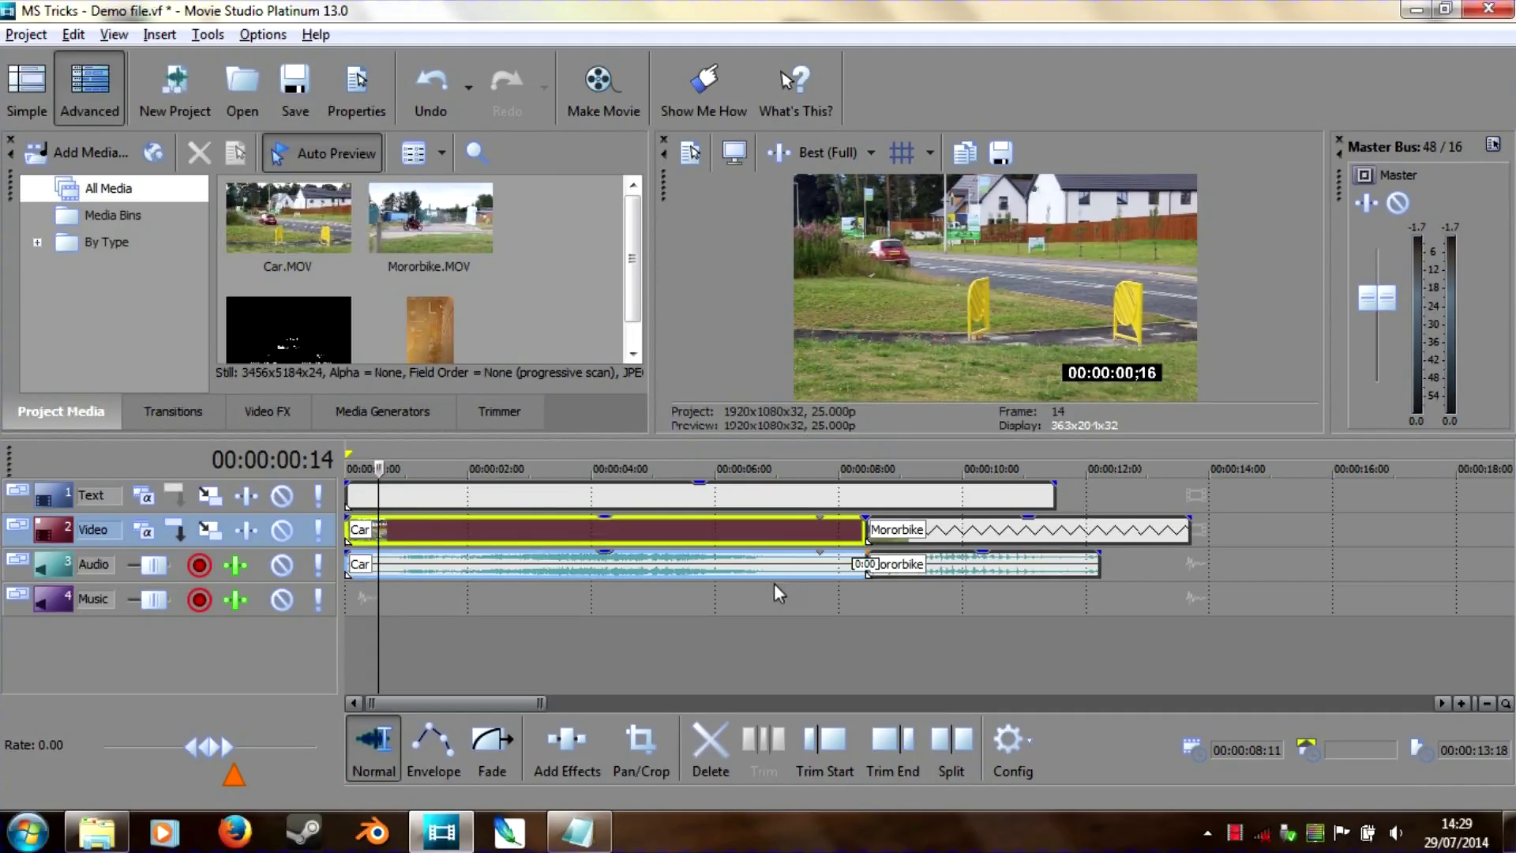
left_click_drag(854, 550, 821, 538)
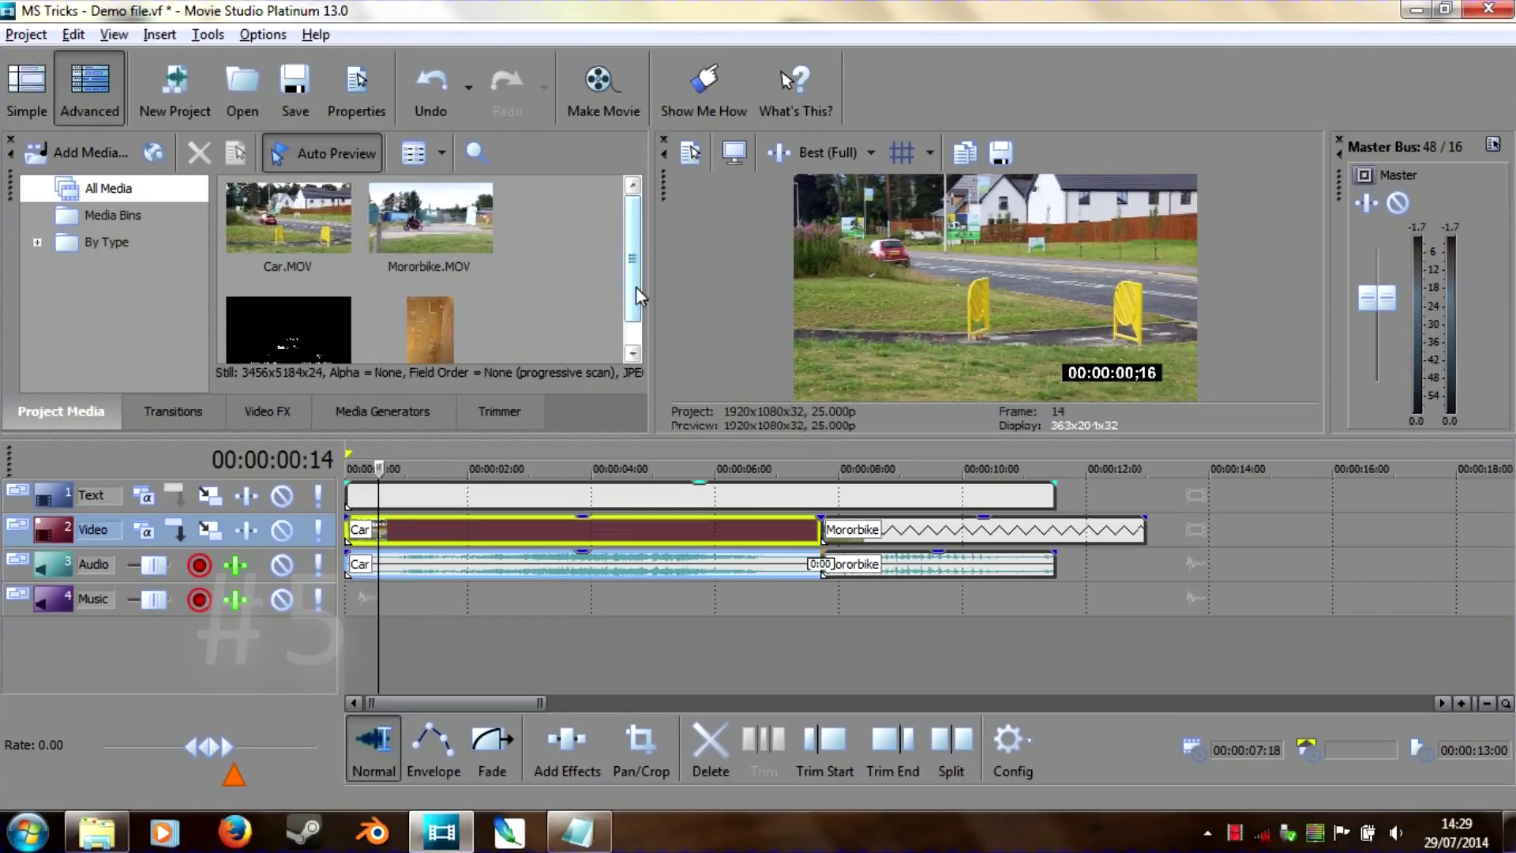
left_click_drag(635, 295, 638, 323)
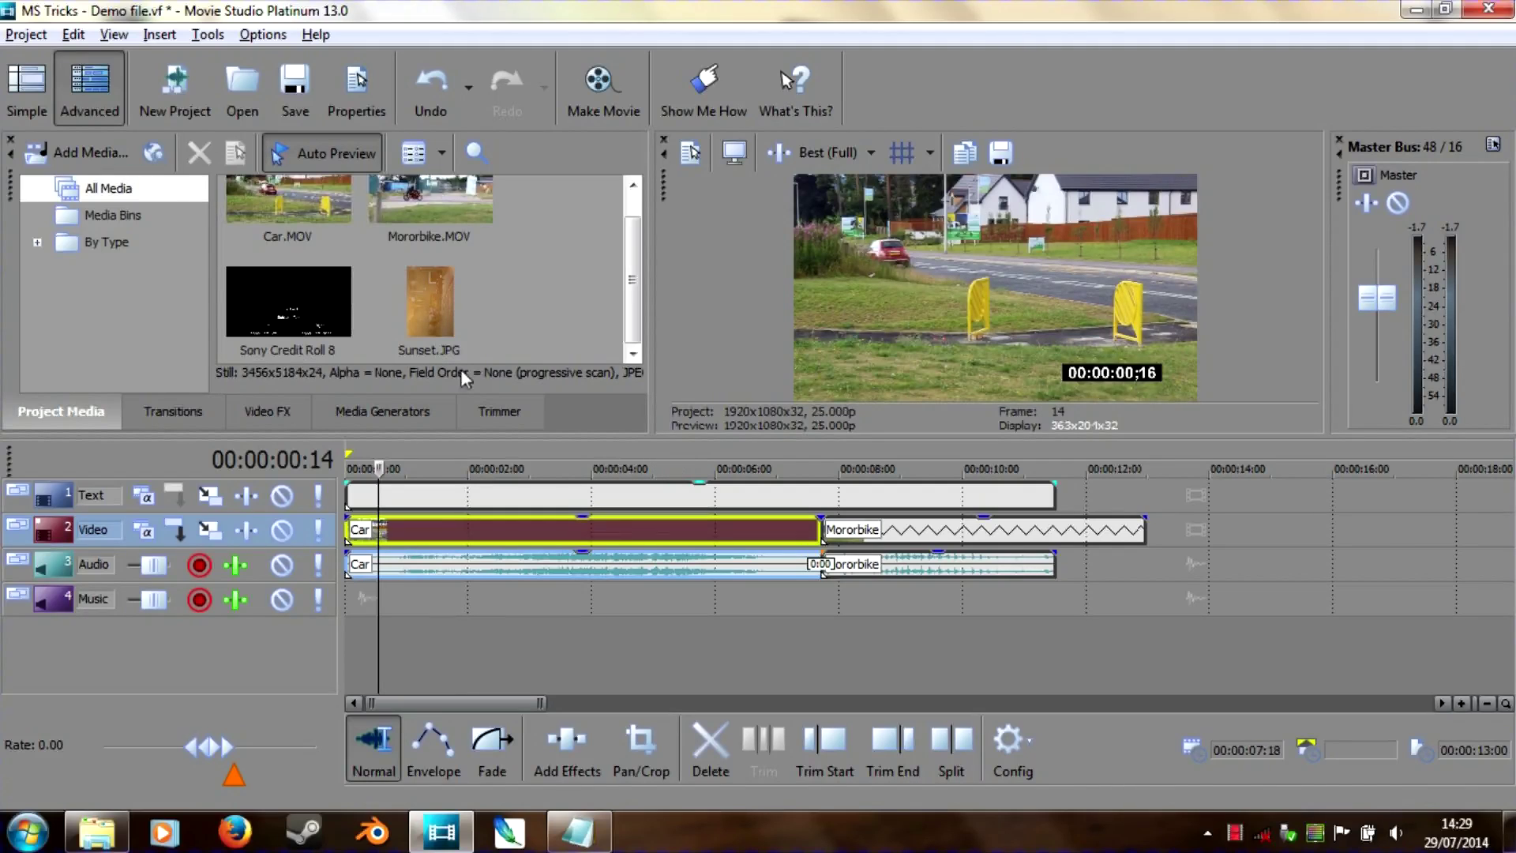
- Place Sunset.JPG on the Video track after Motorbike and move the playhead onto it
left_click(419, 296)
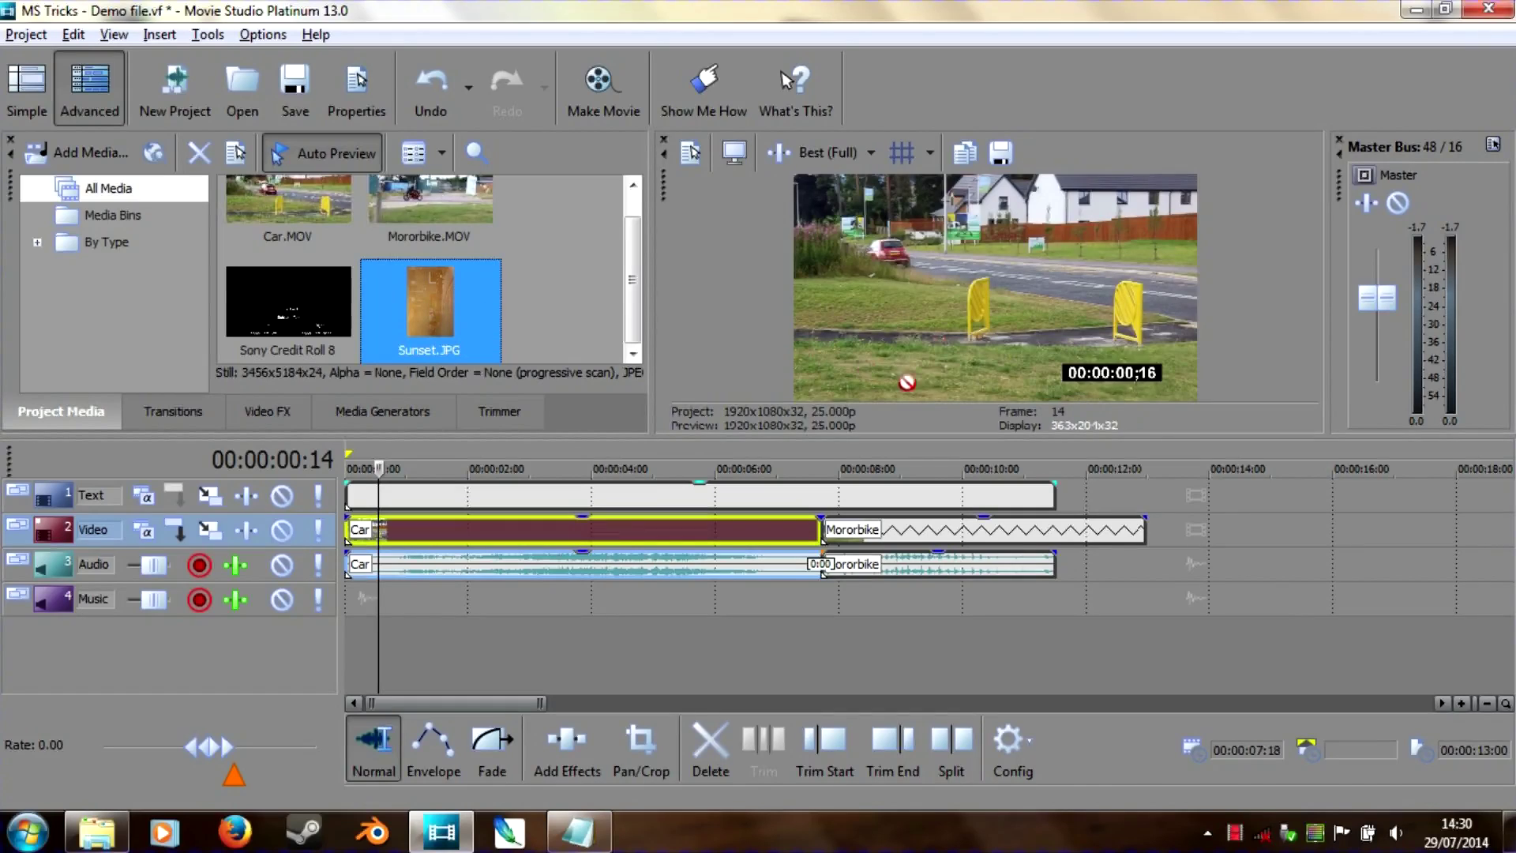
mouse_move(1322, 531)
left_click_drag(1146, 480, 1182, 526)
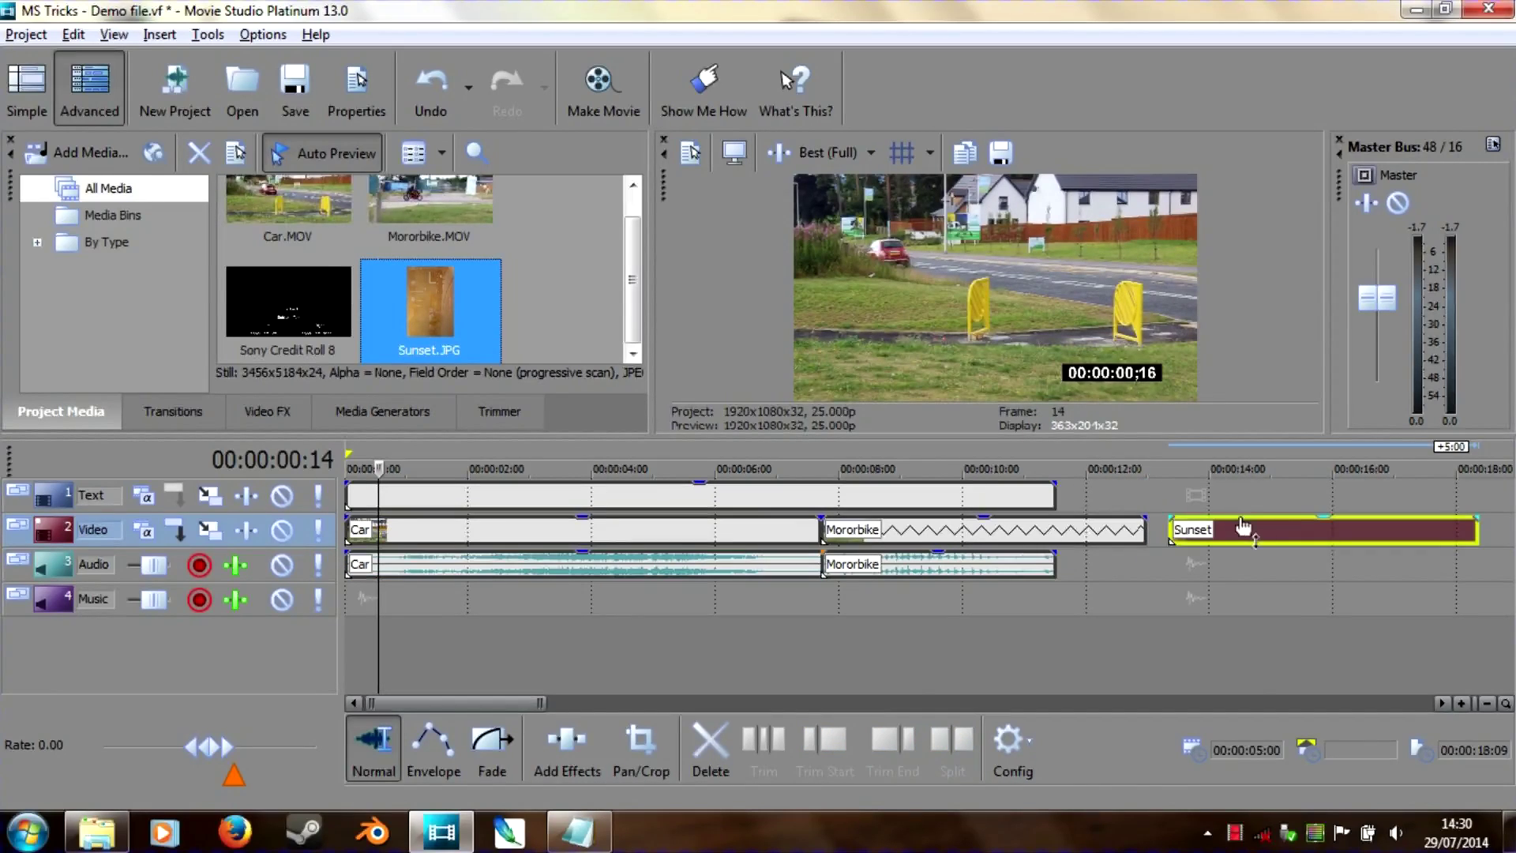
left_click_drag(1200, 465, 1255, 467)
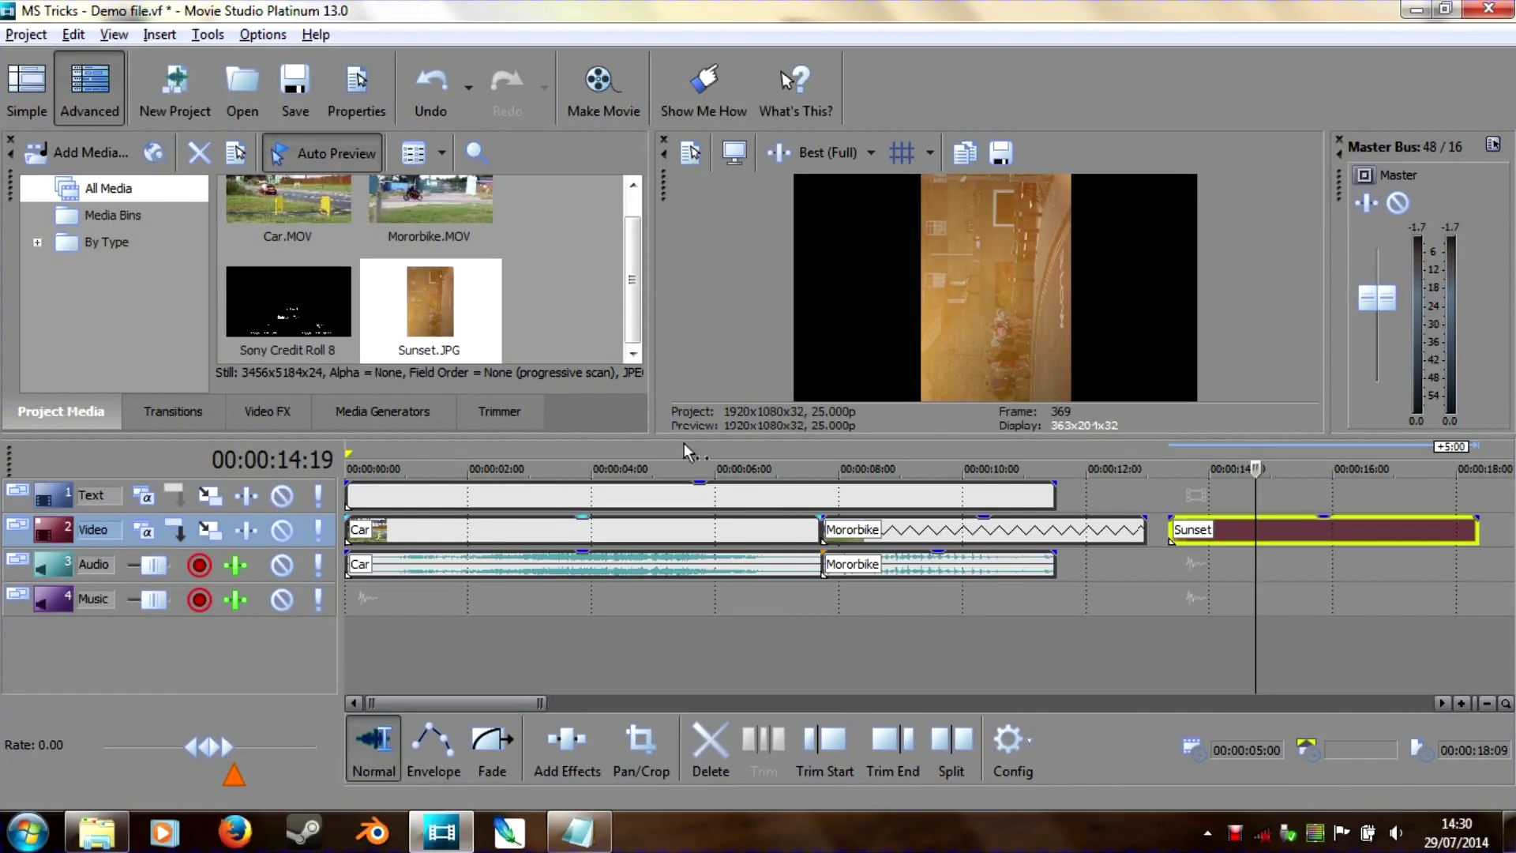
- Open Options > Preferences and close it with OK
left_click(263, 35)
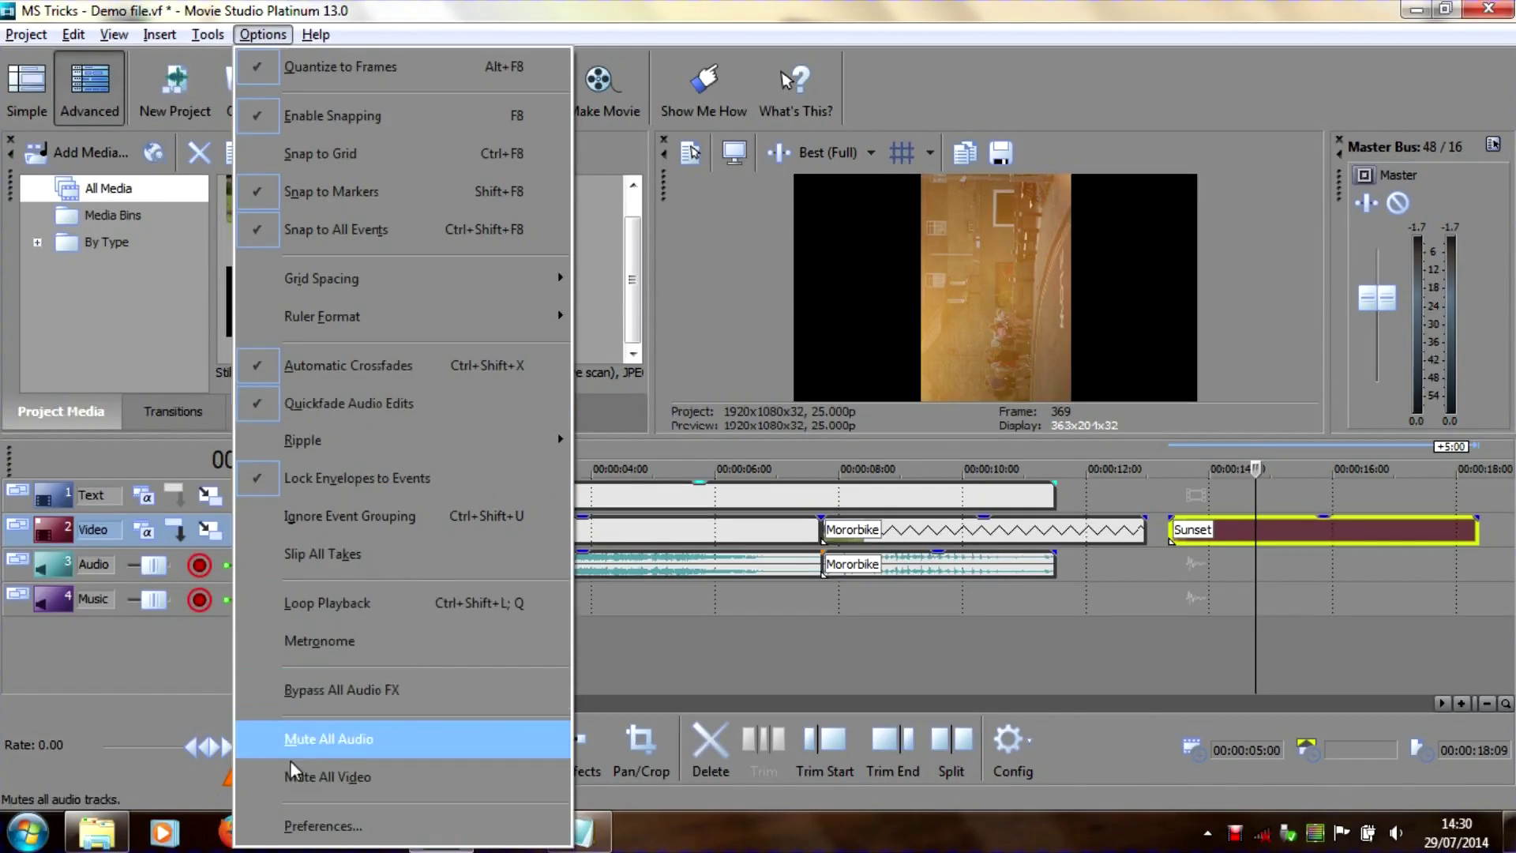
left_click(322, 826)
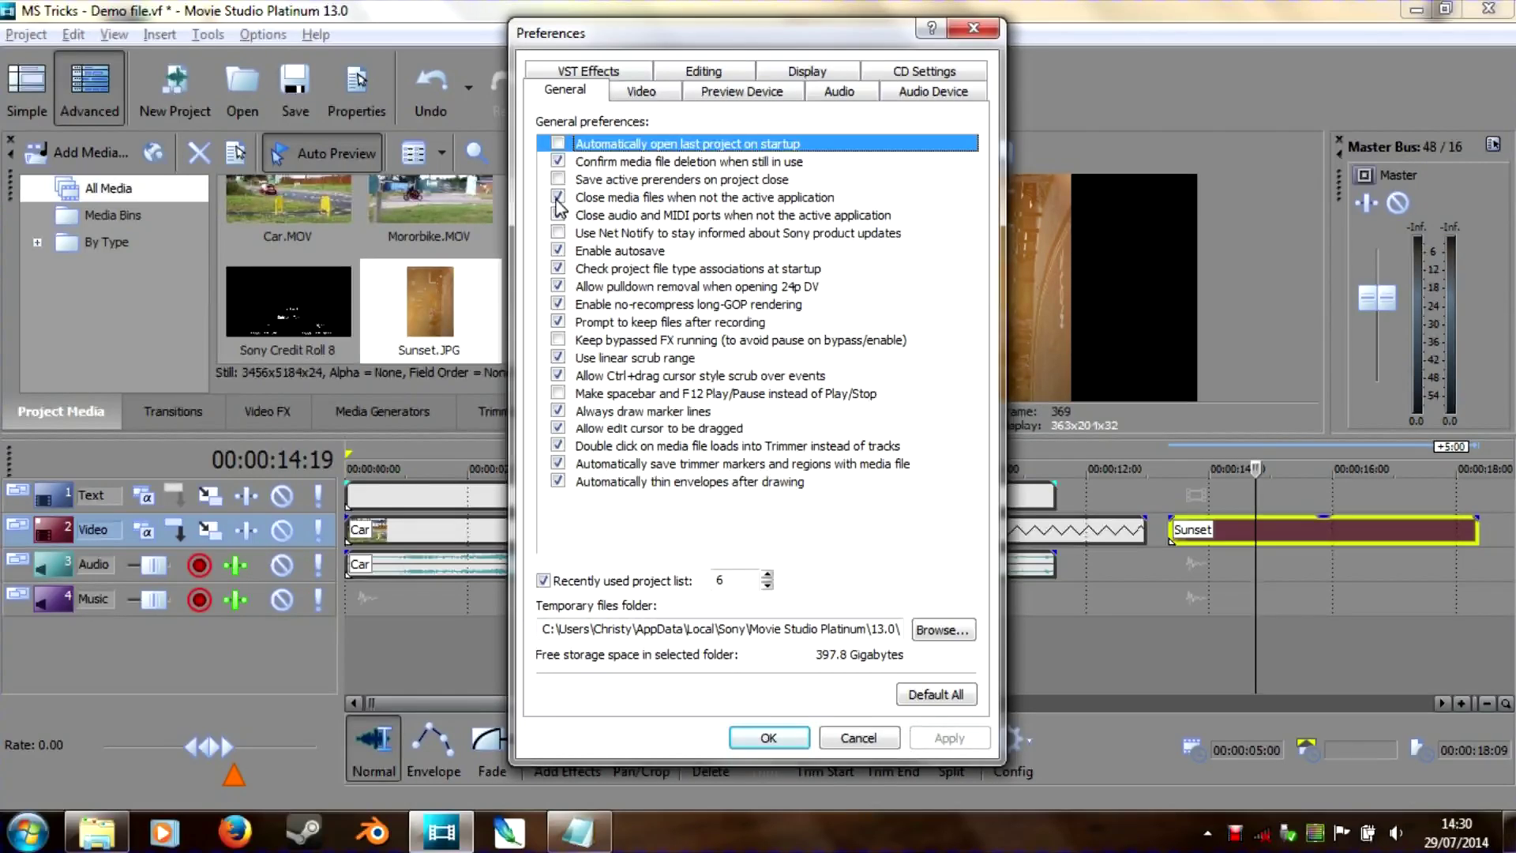
left_click(776, 739)
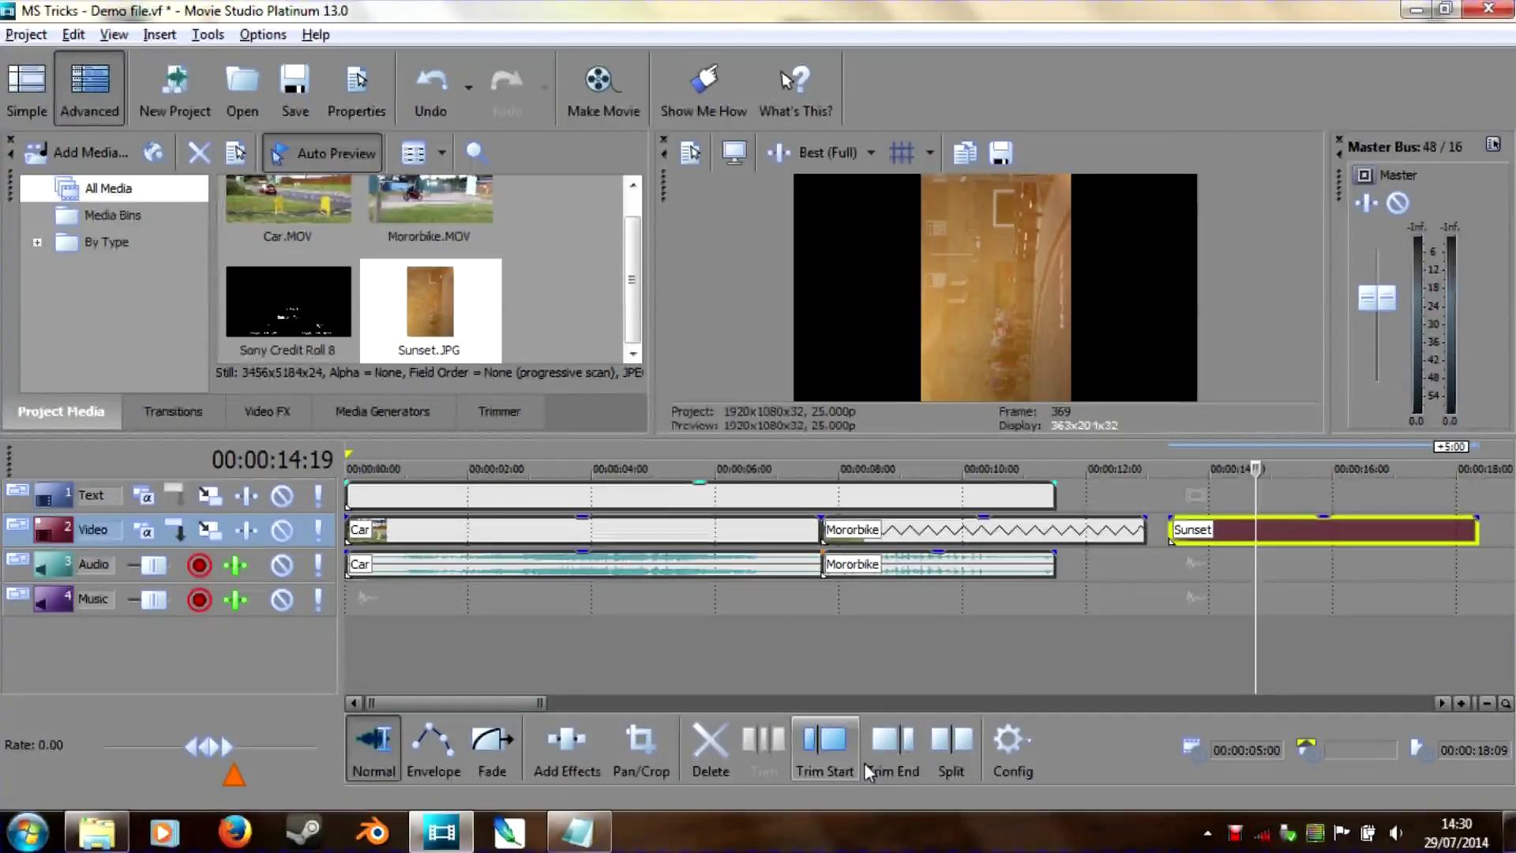
- Open the Demo media folder in Windows Explorer, resize and move it, and select Sunset.JPG
left_click(94, 829)
left_click_drag(817, 10, 778, 624)
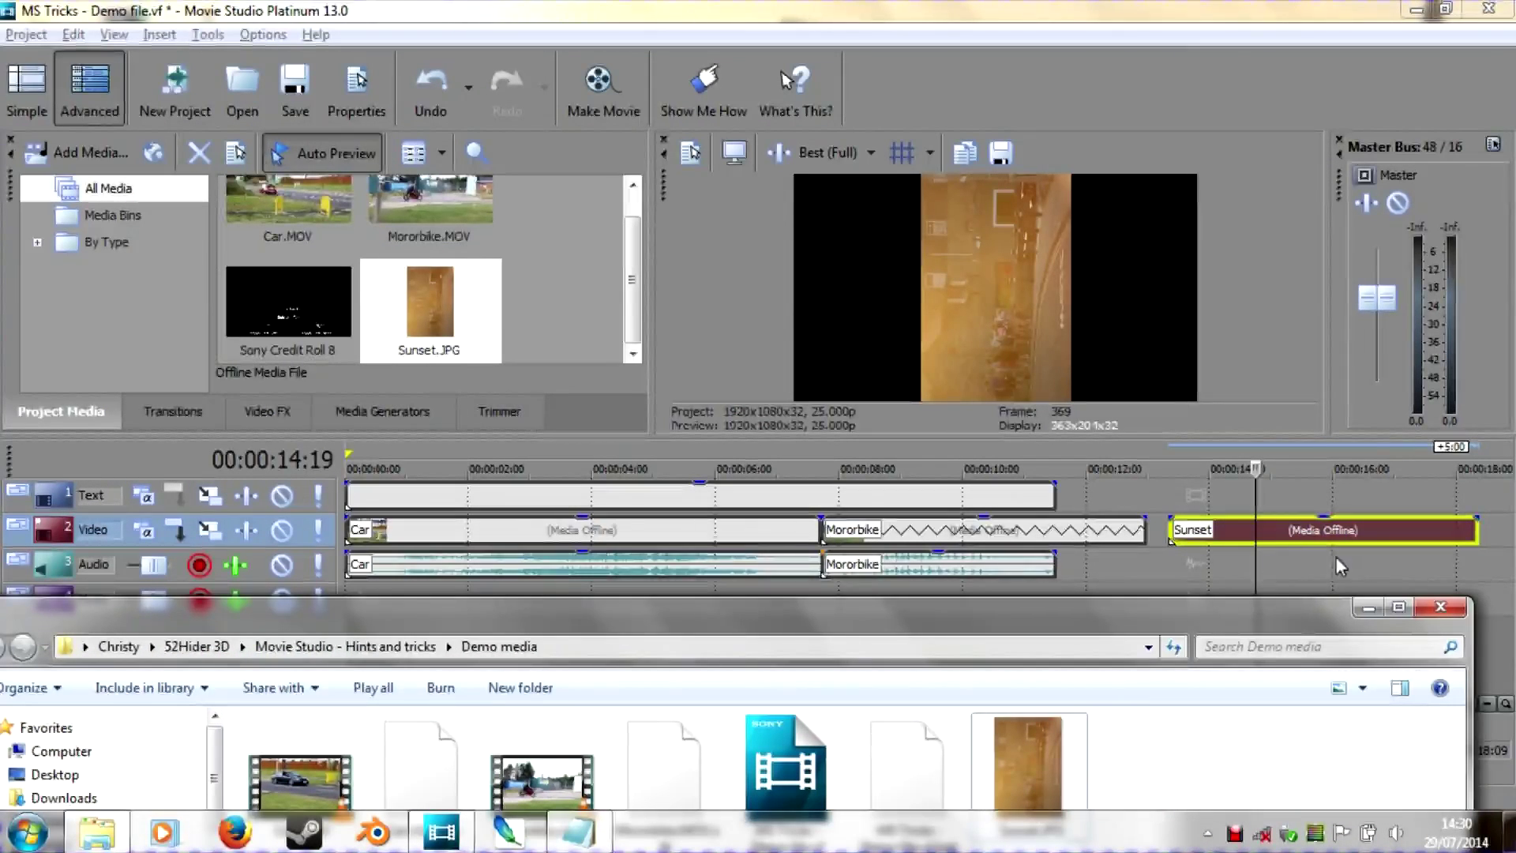
left_click_drag(971, 631, 941, 361)
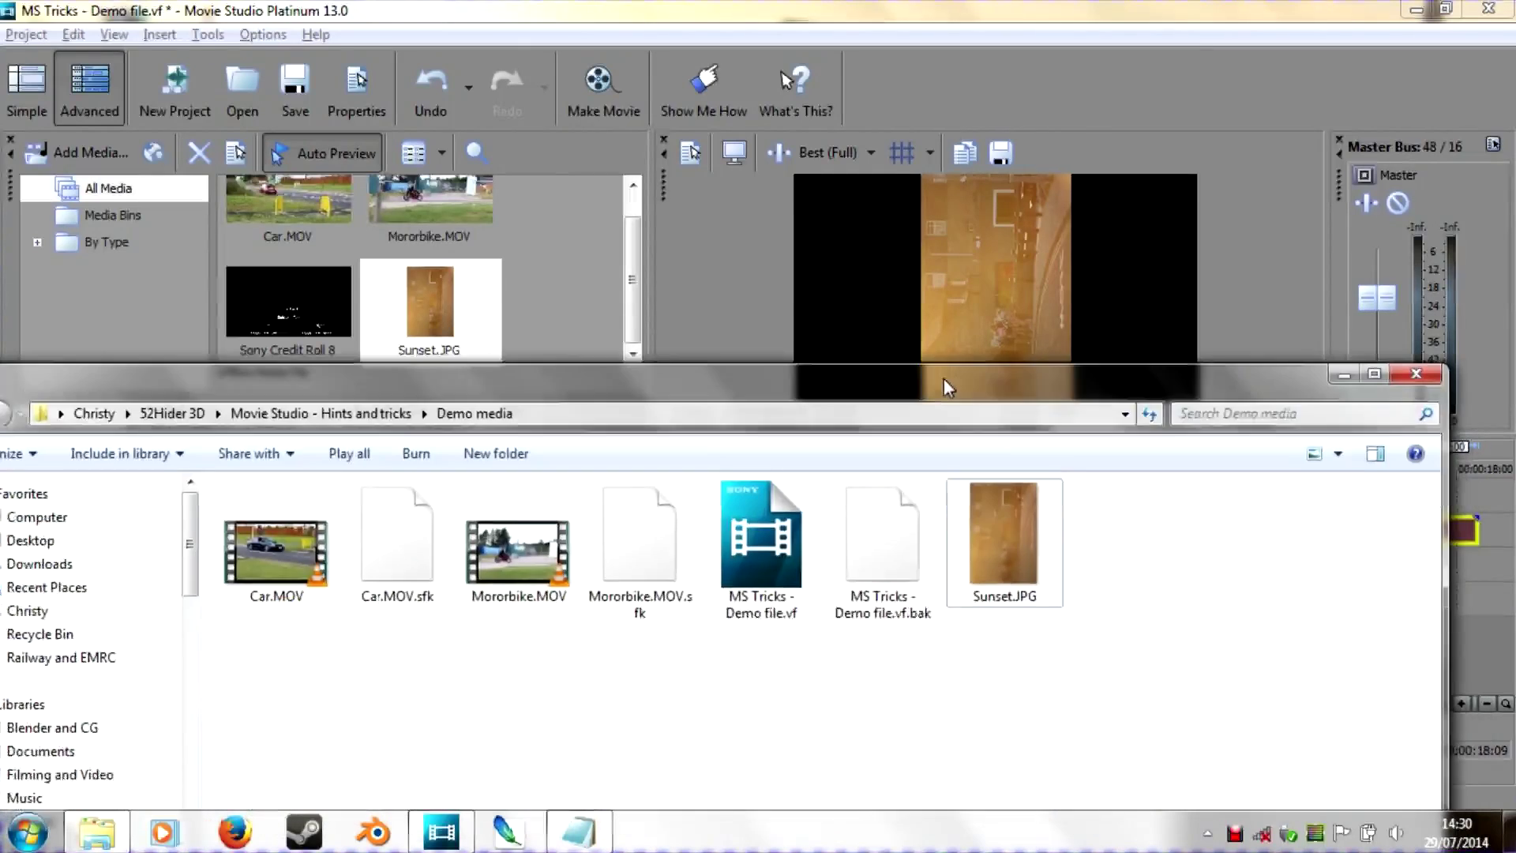
left_click(1015, 501)
- Open Sunset.JPG in Windows Photo Viewer, rotate it upright, and close the viewer to save
double_click(1015, 501)
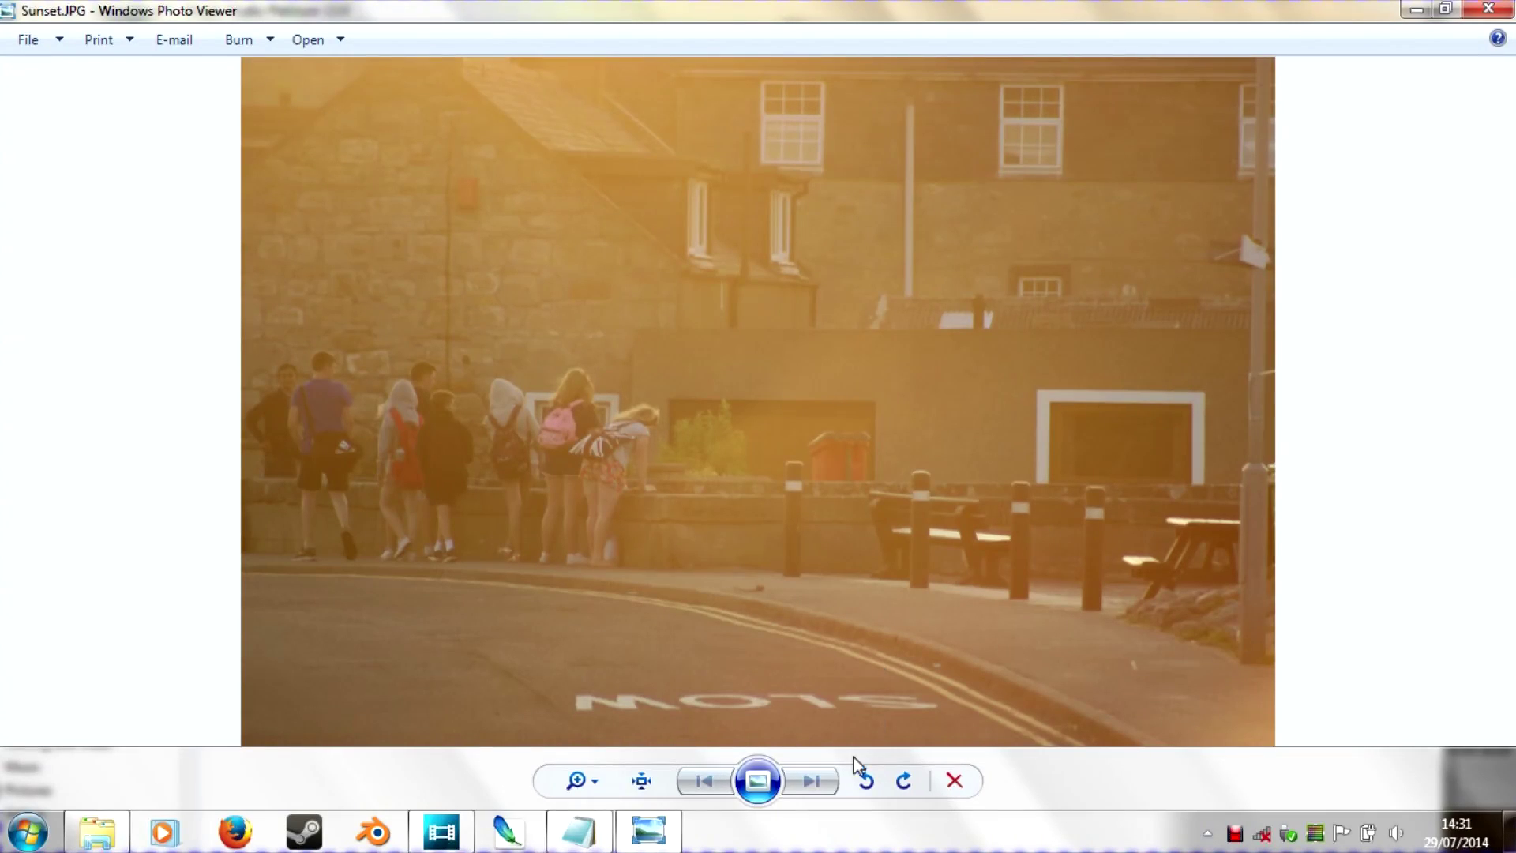
left_click(1492, 15)
- Return to Movie Studio and scrub the cursor toward the Sunset event to check the upright image
left_click(1215, 22)
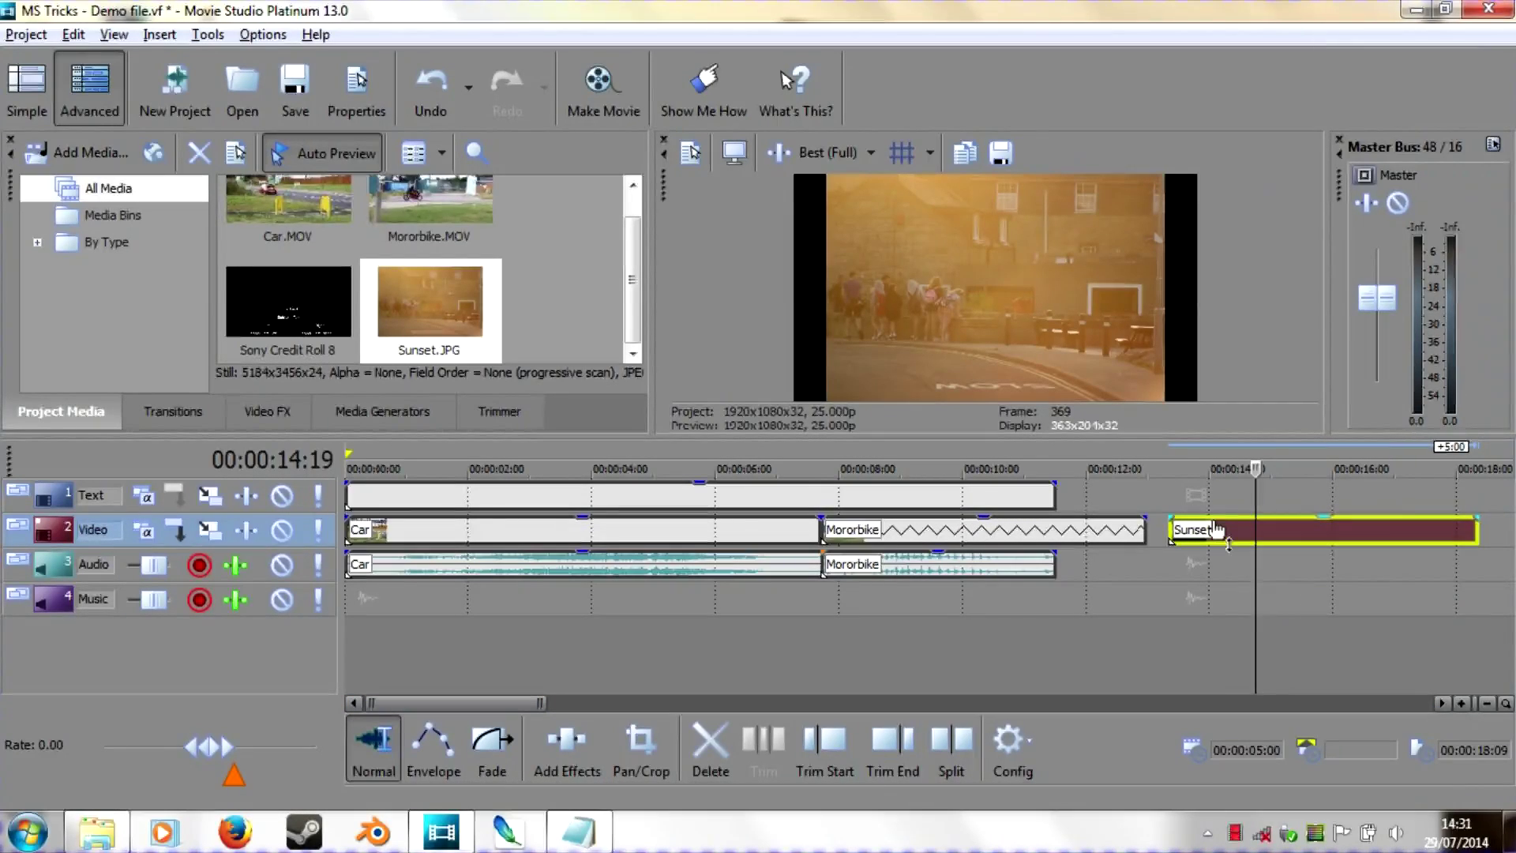
mouse_move(1255, 470)
left_mouse_down()
mouse_move(1157, 494)
mouse_move(1392, 480)
left_mouse_up()
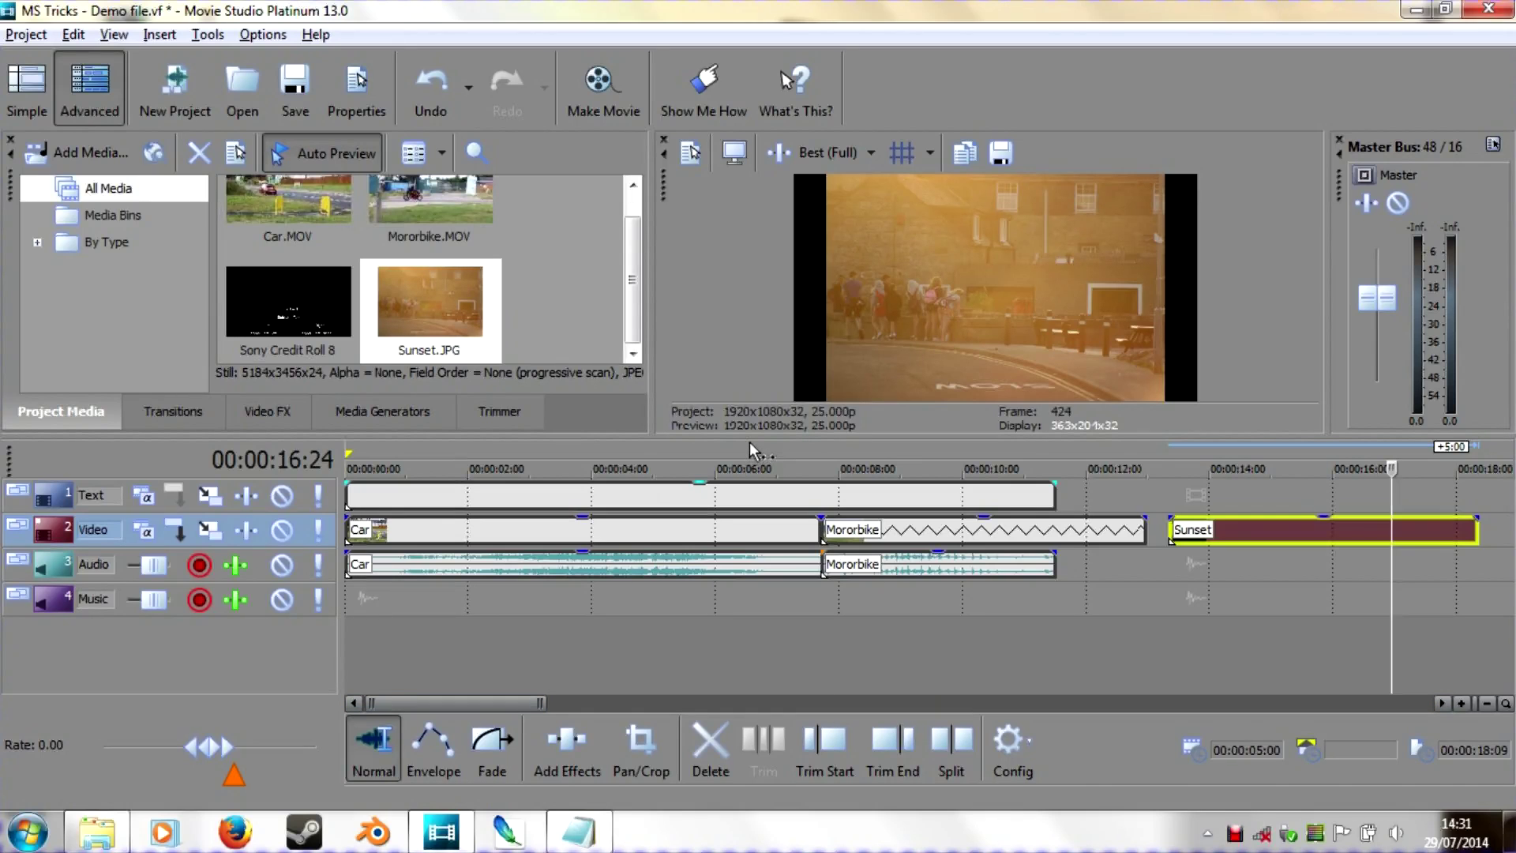
- Drag the splitter down to enlarge the top panels, then jump and sweep the playhead through Car
left_click_drag(754, 438, 738, 533)
left_click(784, 567)
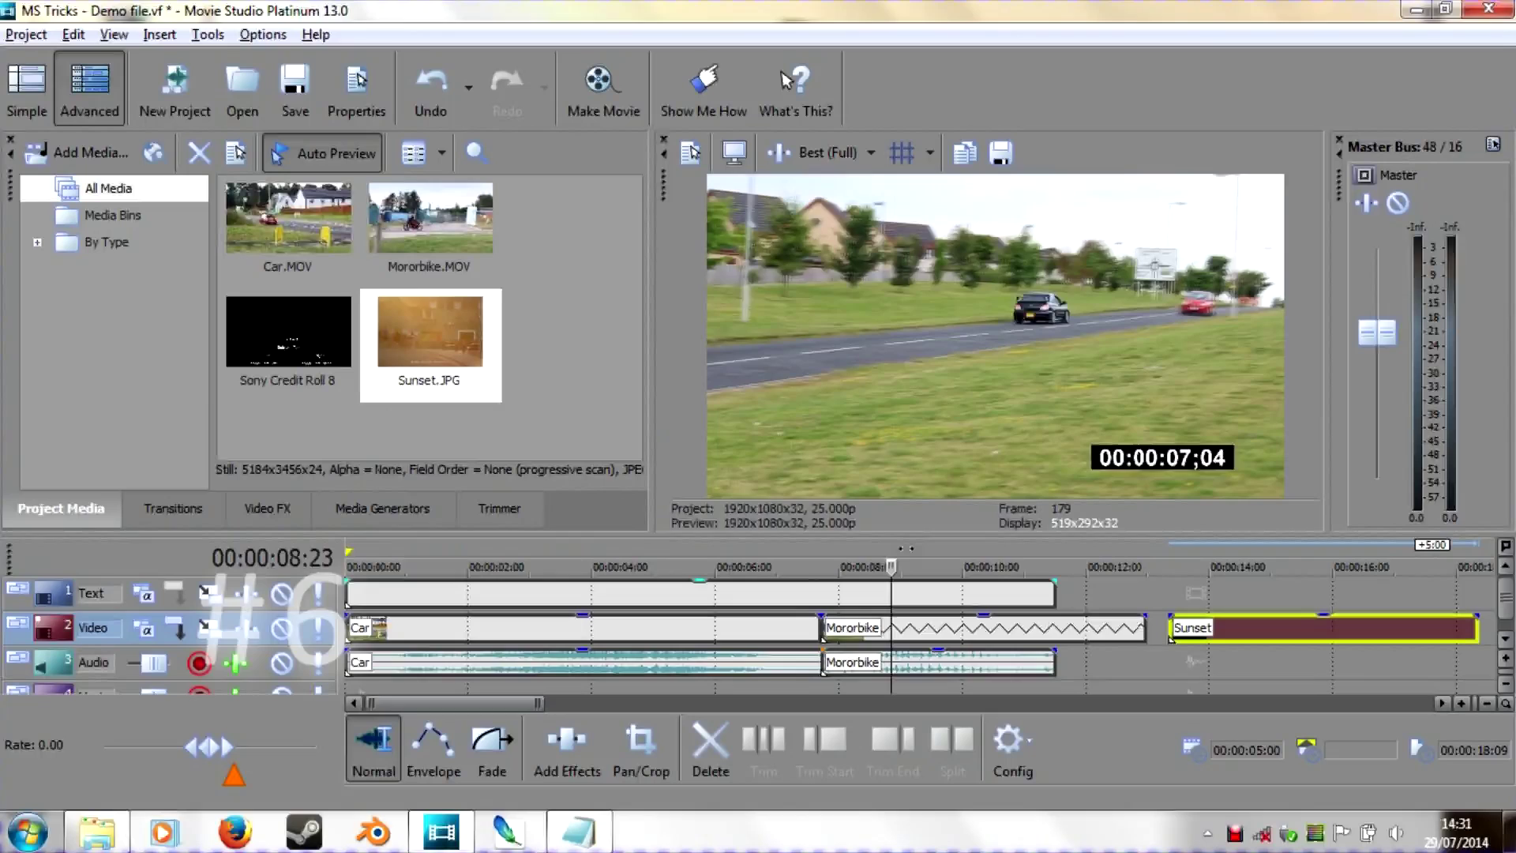
left_click(650, 566)
left_click(748, 567)
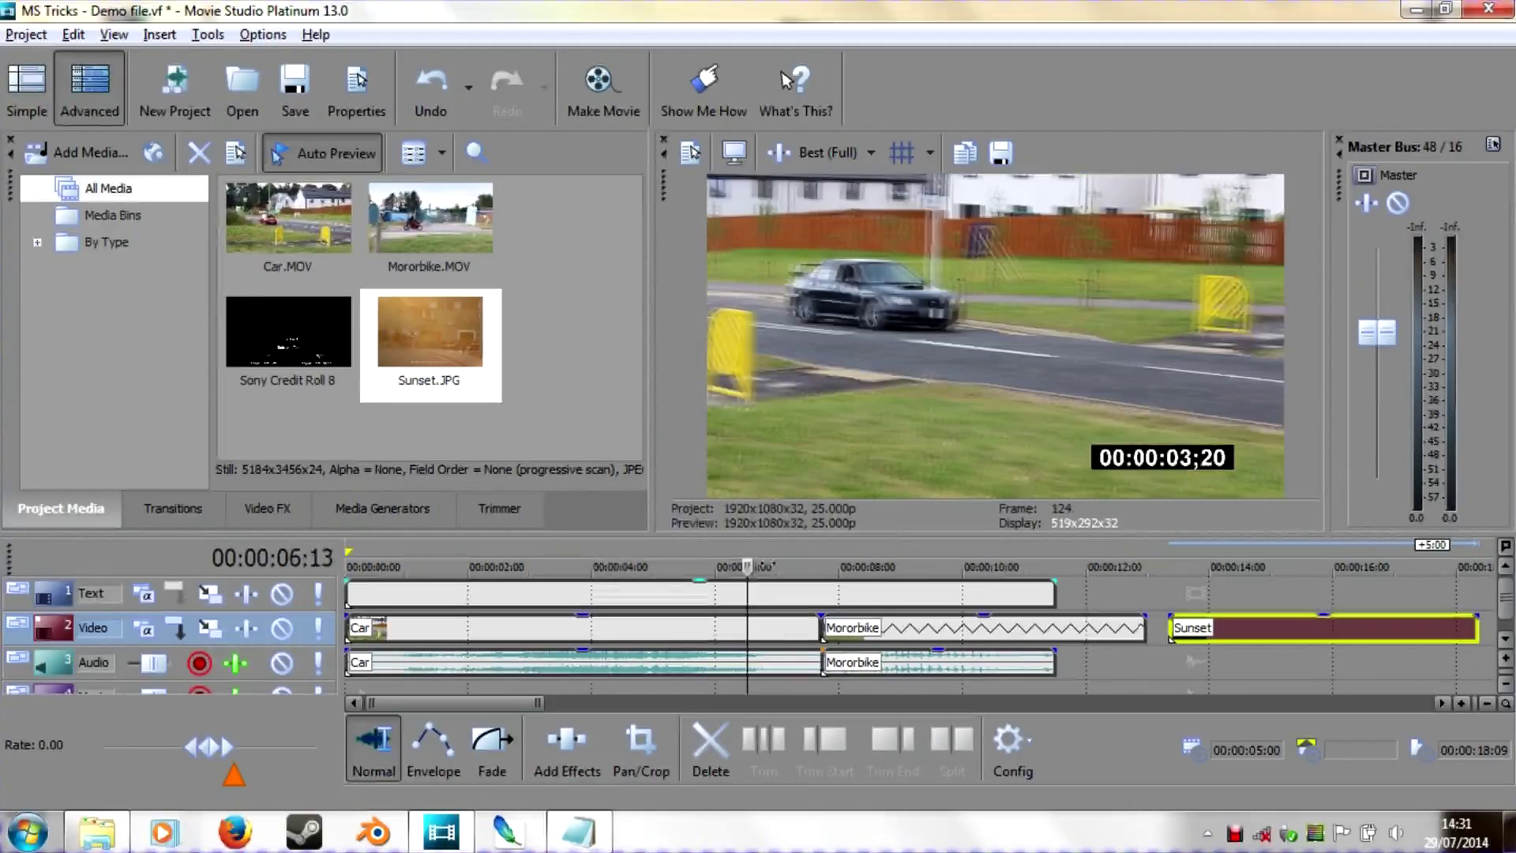
left_click(922, 567)
left_click(670, 566)
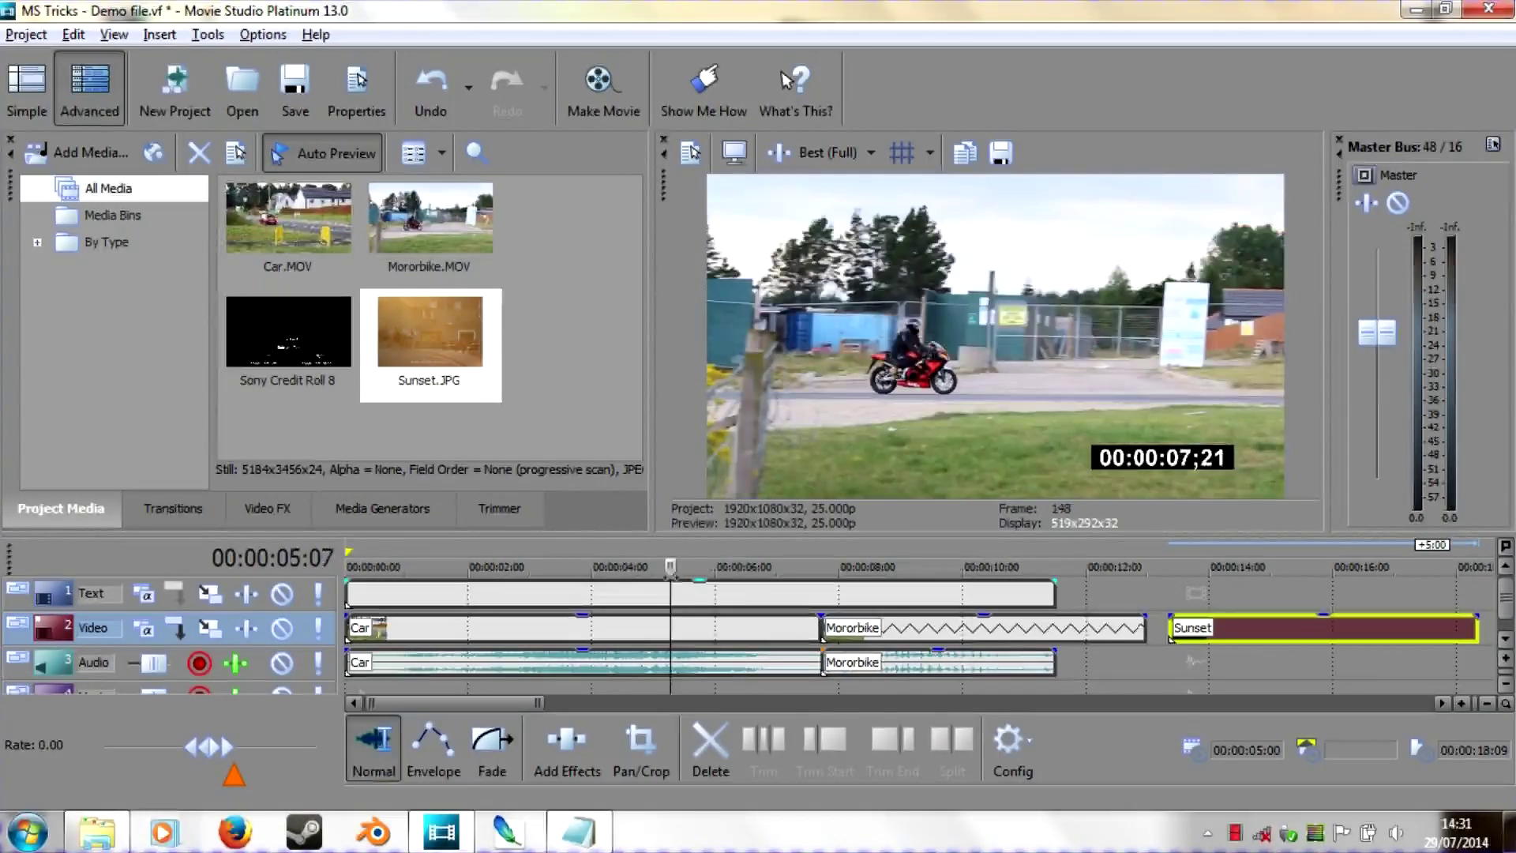
left_click(508, 566)
left_click(461, 566)
left_click(534, 567)
mouse_move(535, 569)
left_mouse_down()
mouse_move(765, 578)
mouse_move(573, 581)
mouse_move(703, 581)
mouse_move(628, 580)
left_mouse_up()
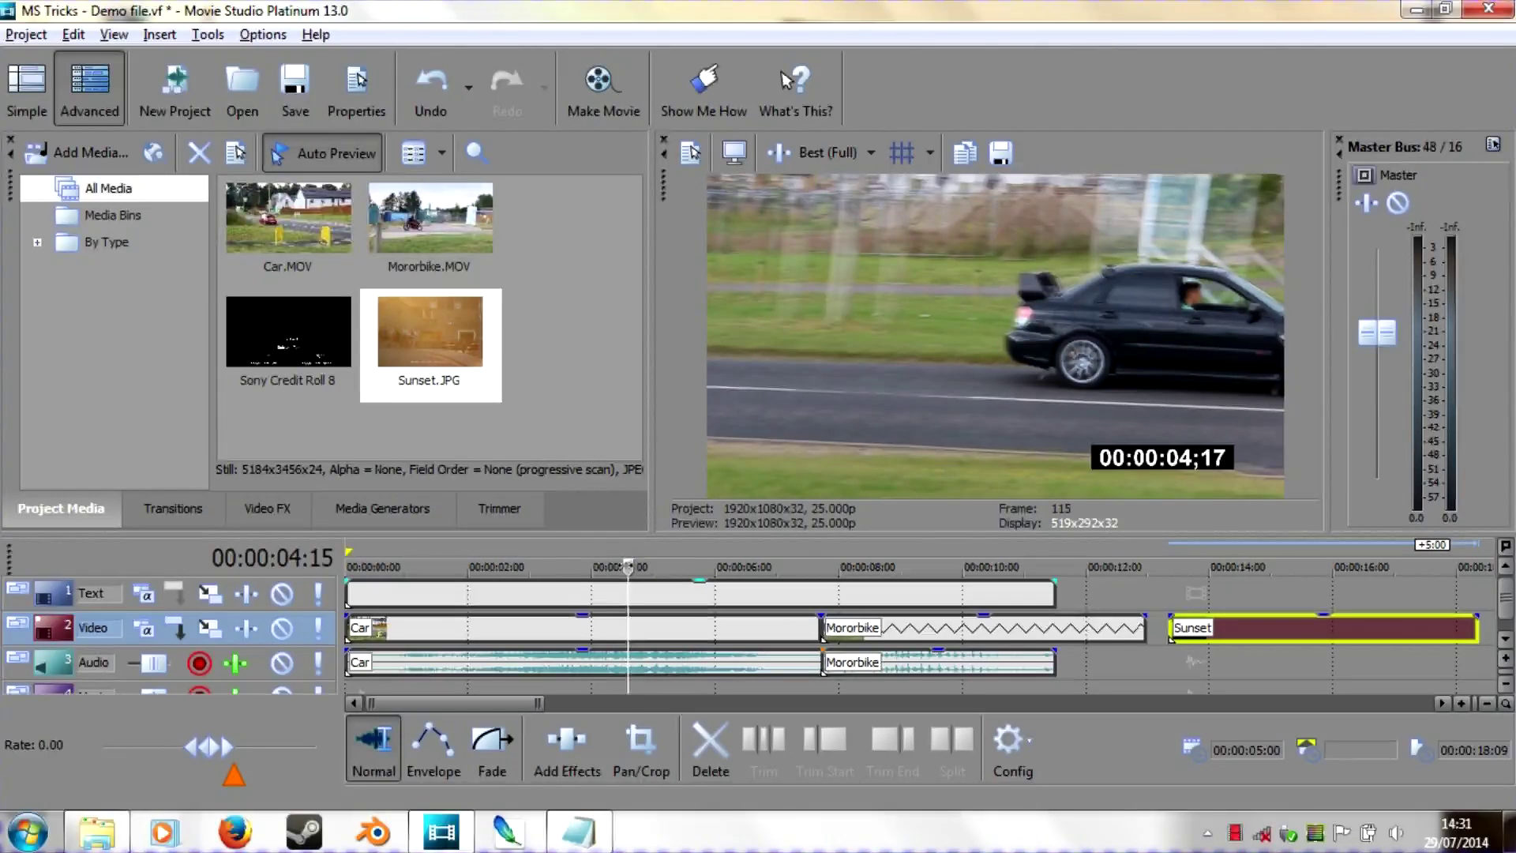
- Play the Car clip backwards and forwards with J and L, then stop with K
key("l")
key("j")
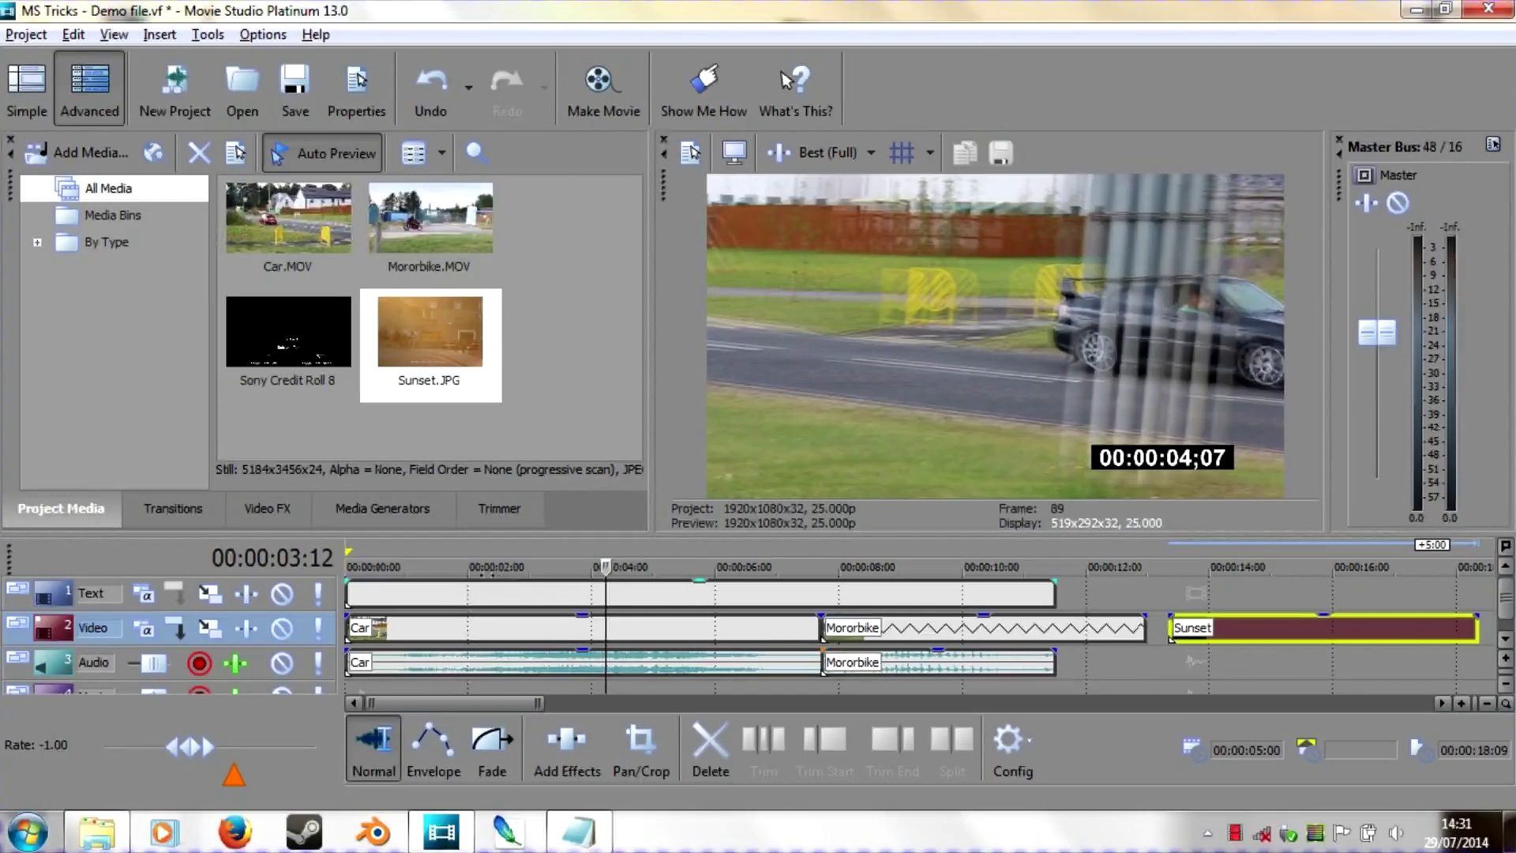
key("l")
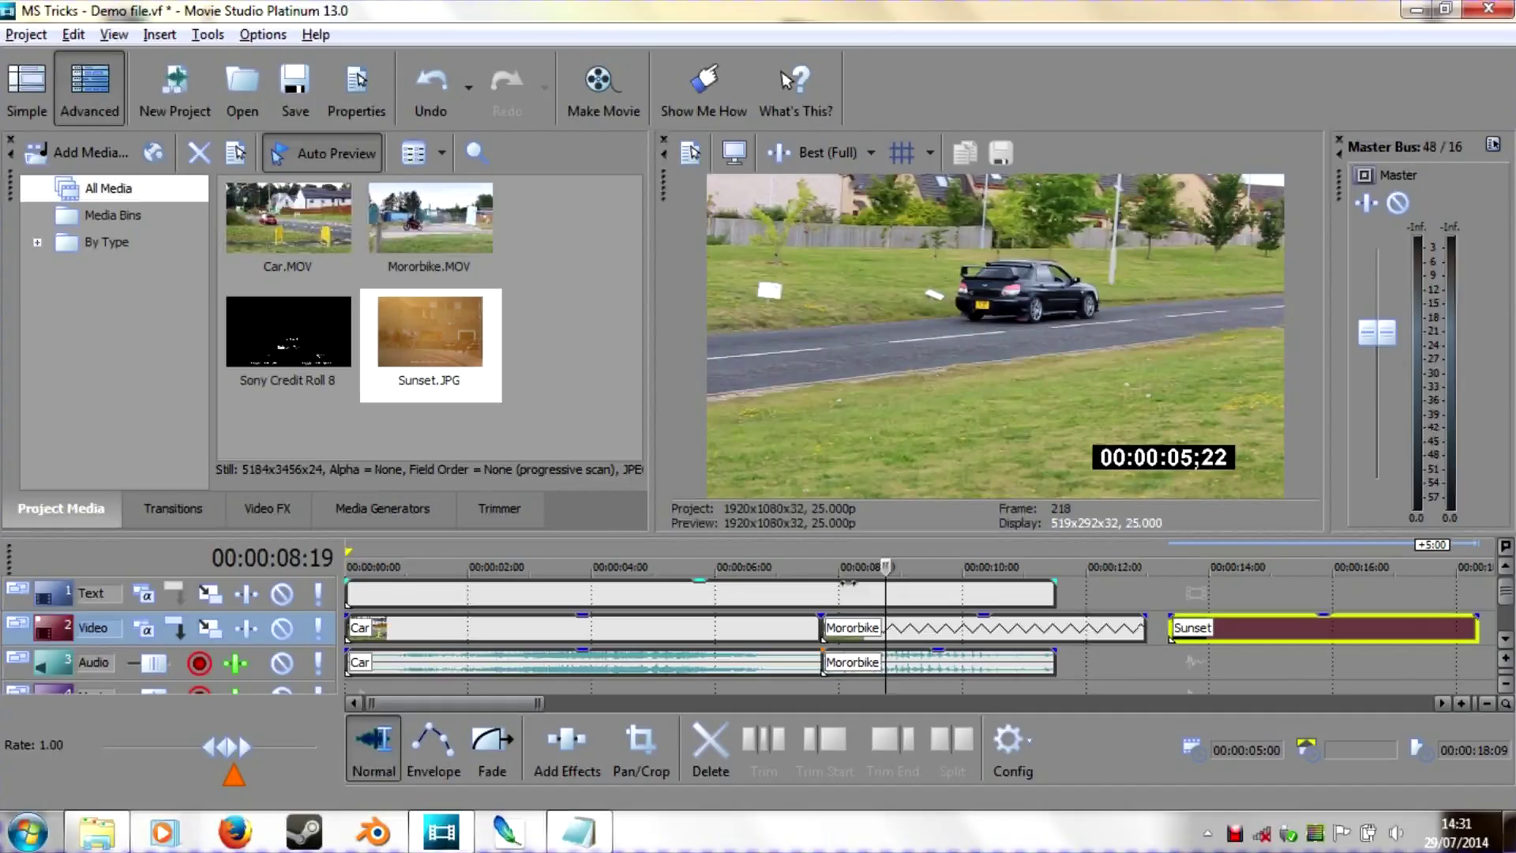
key("j")
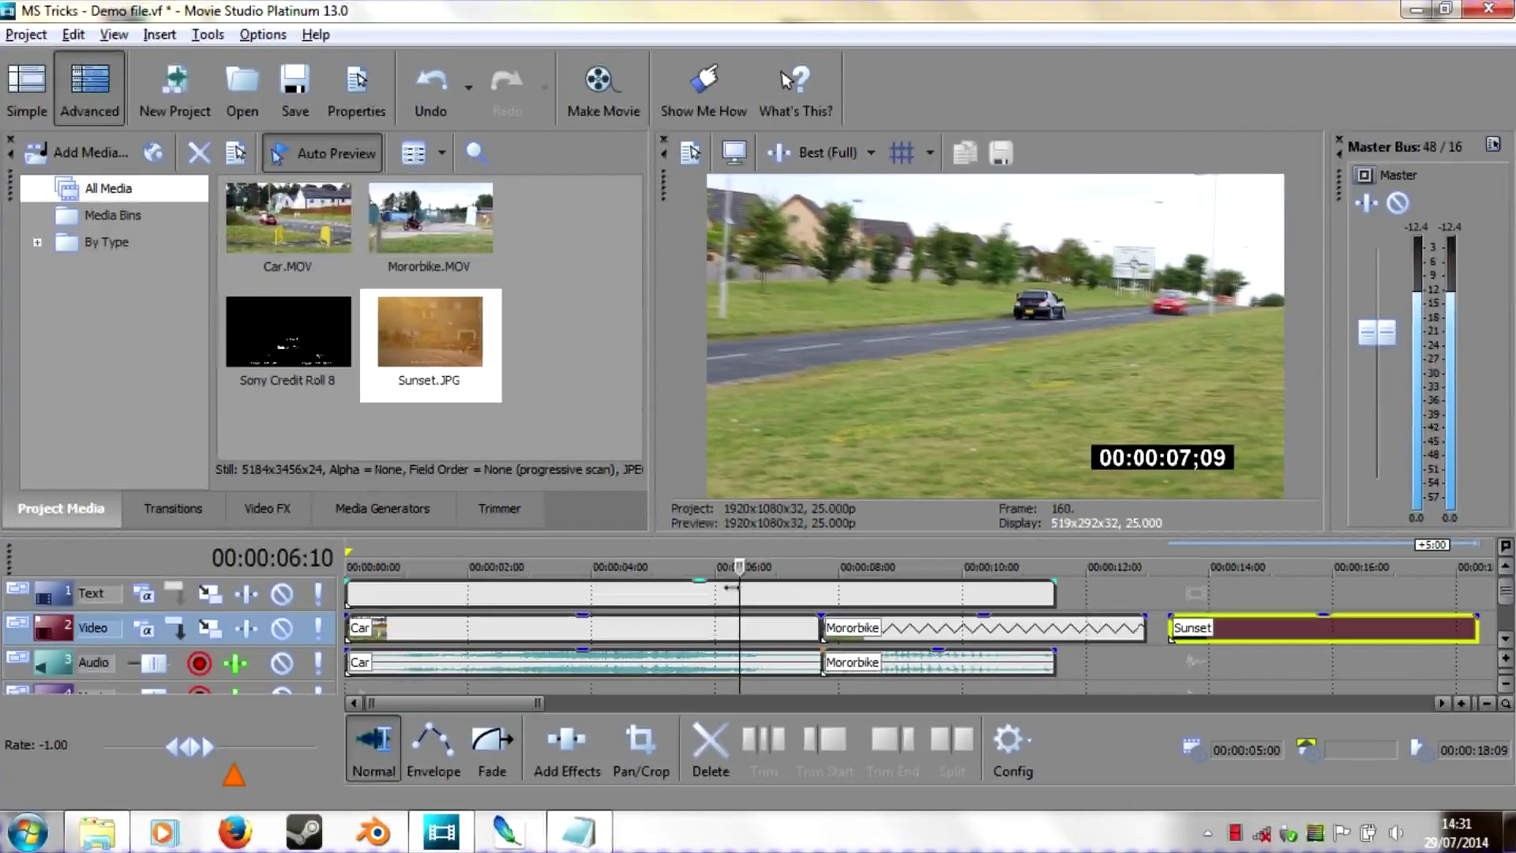
key("k")
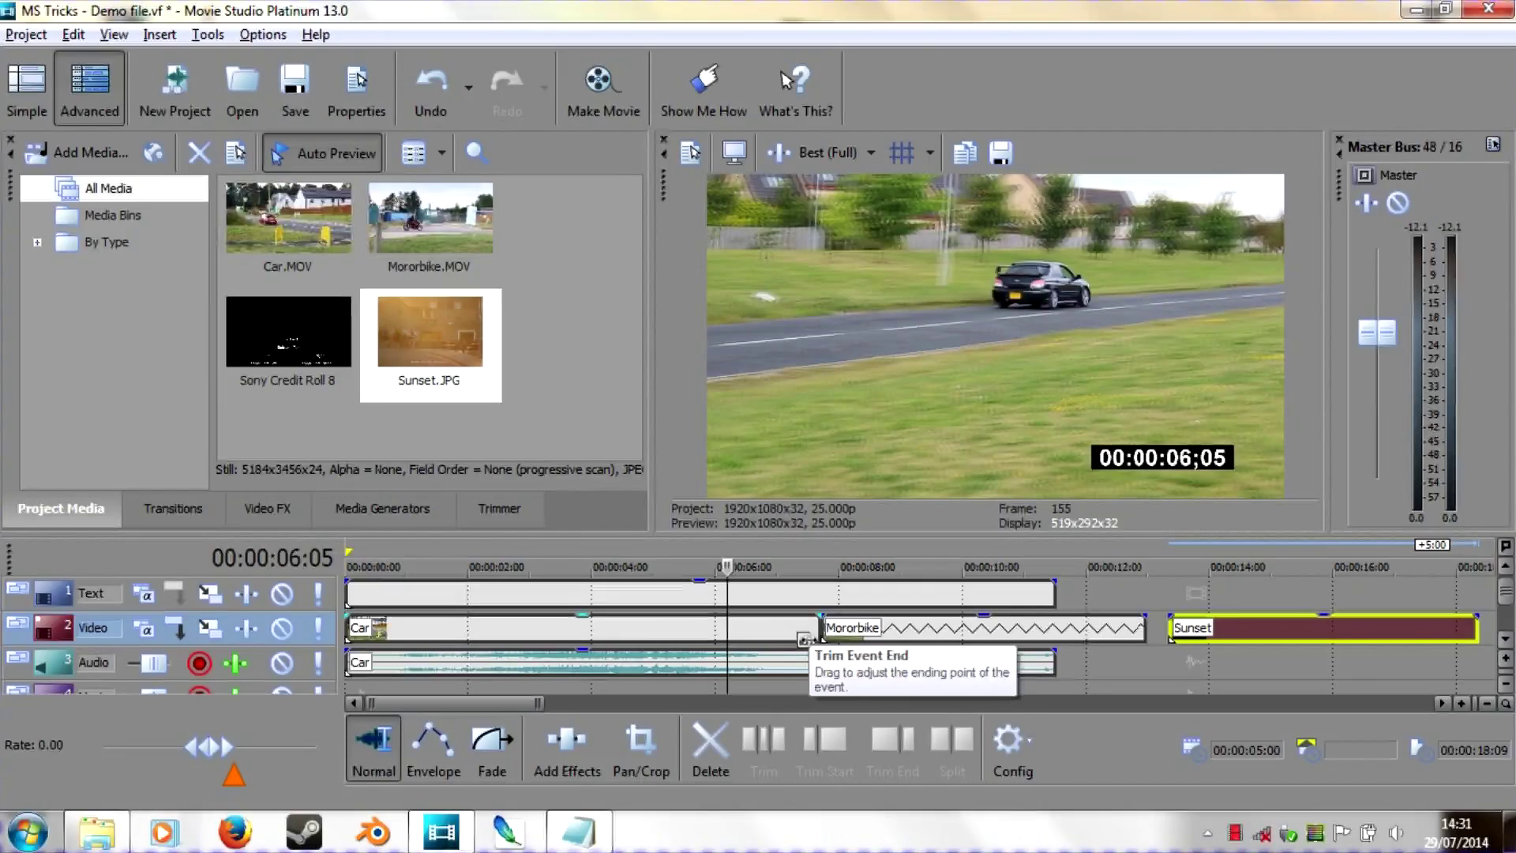
left_click(264, 35)
left_click(332, 826)
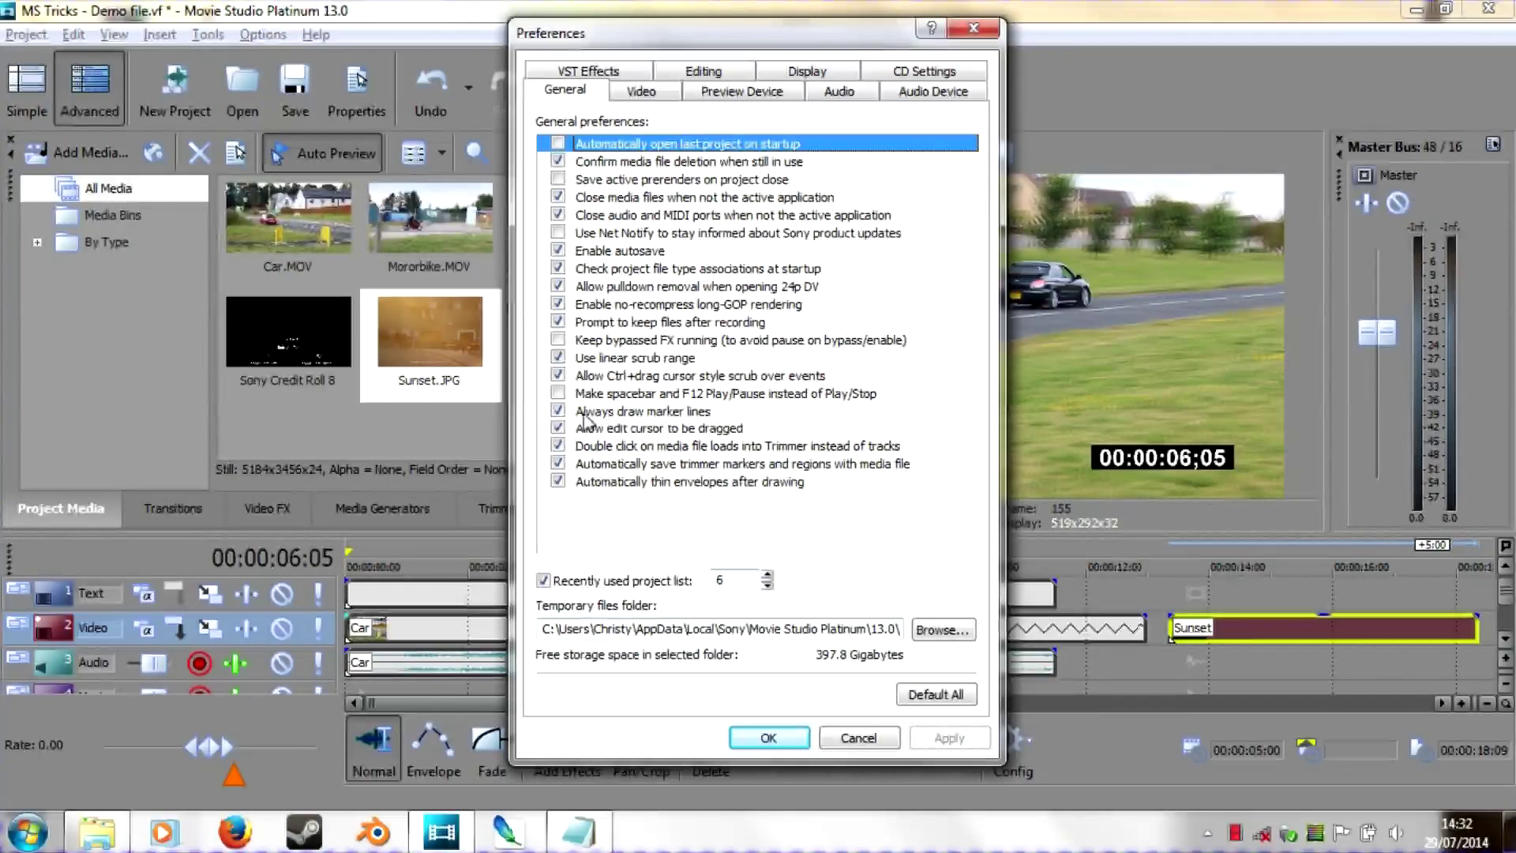
left_click(558, 412)
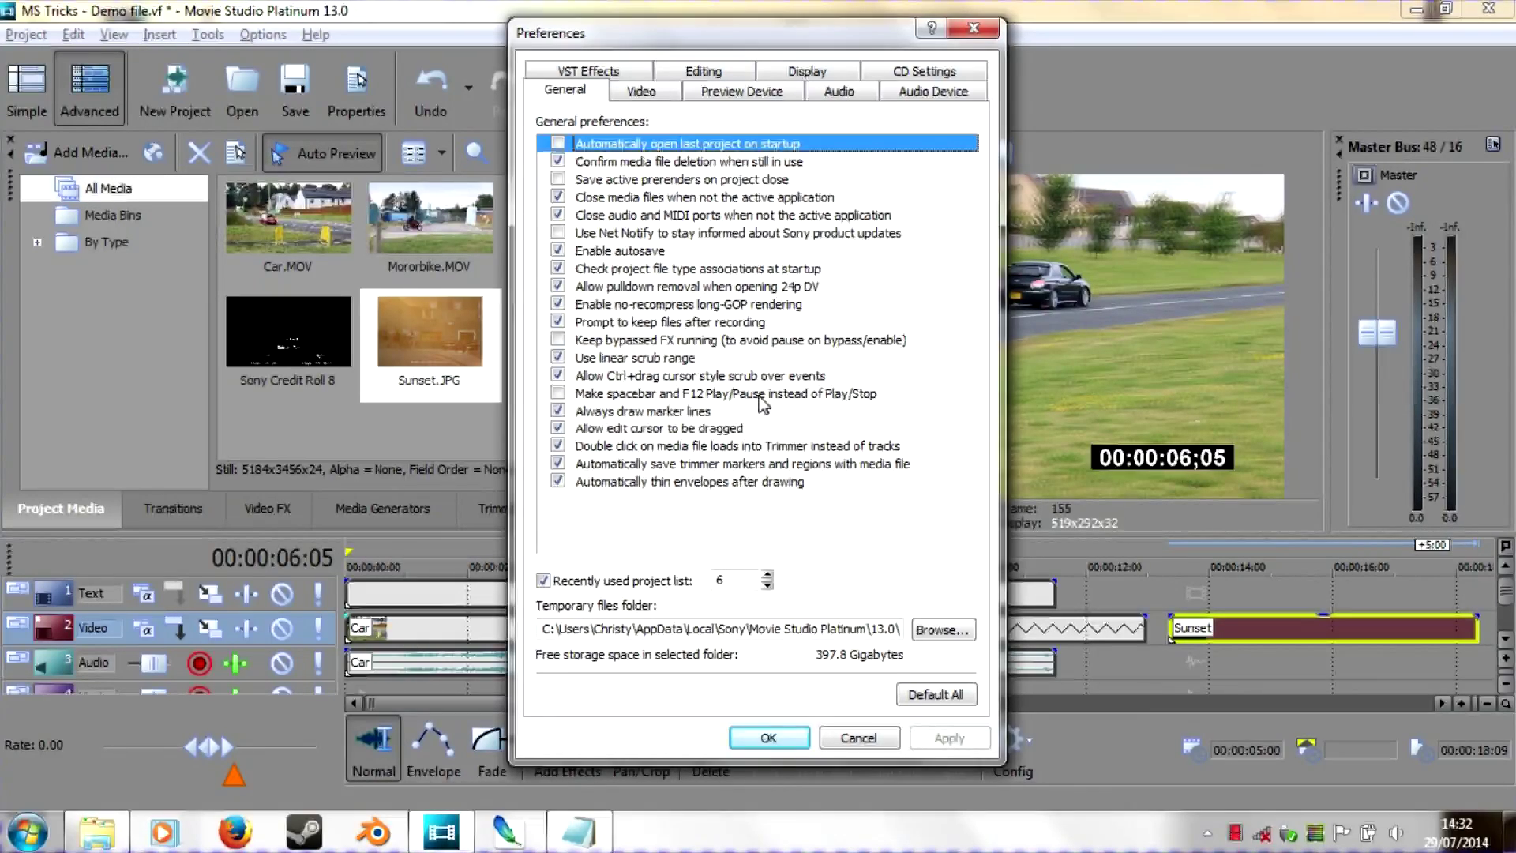
left_click(973, 28)
left_click(676, 588)
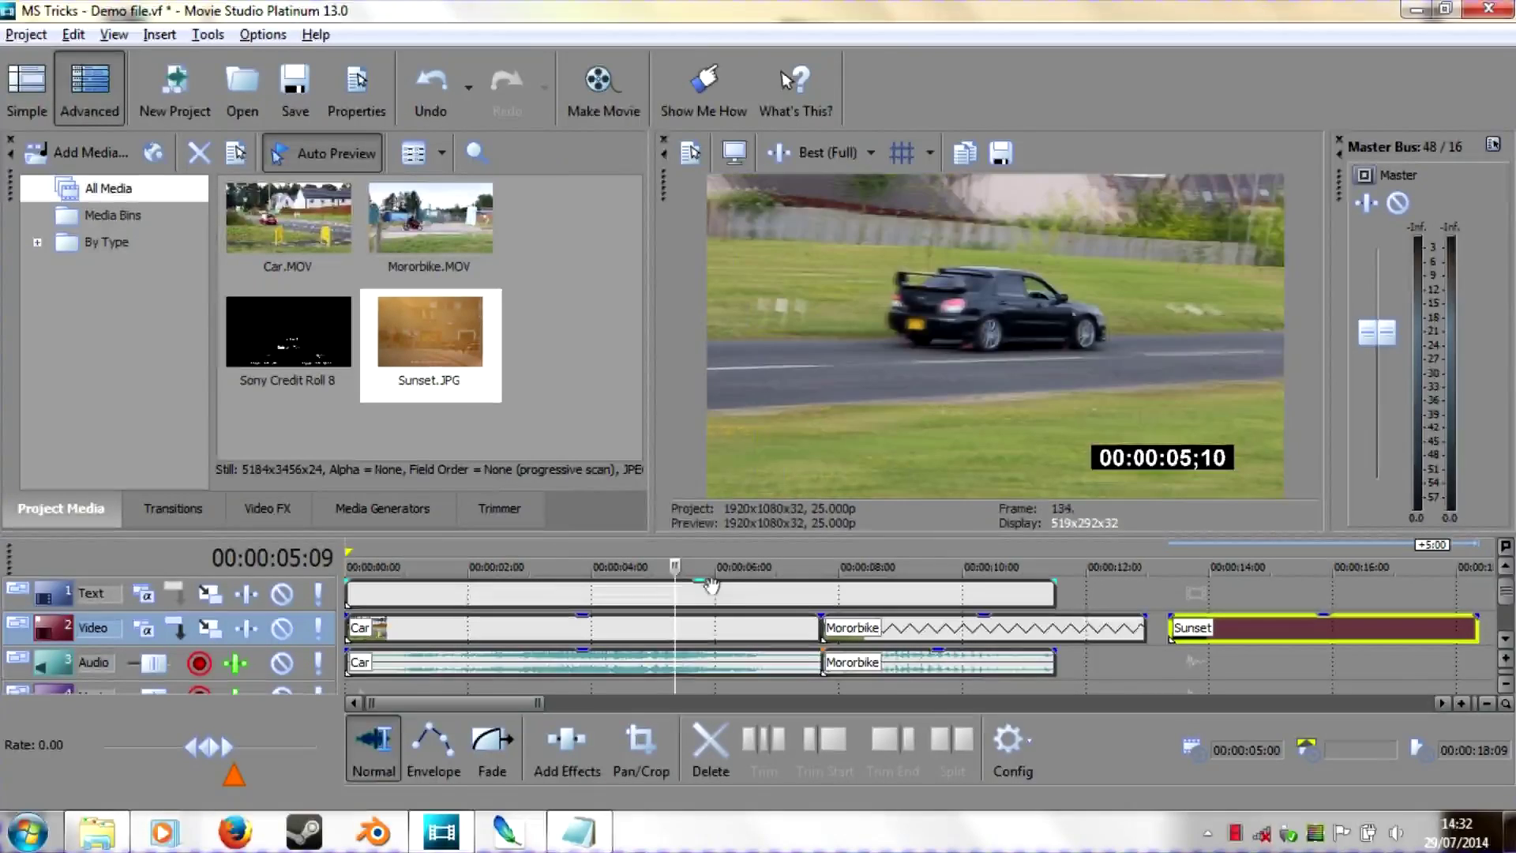
key("space")
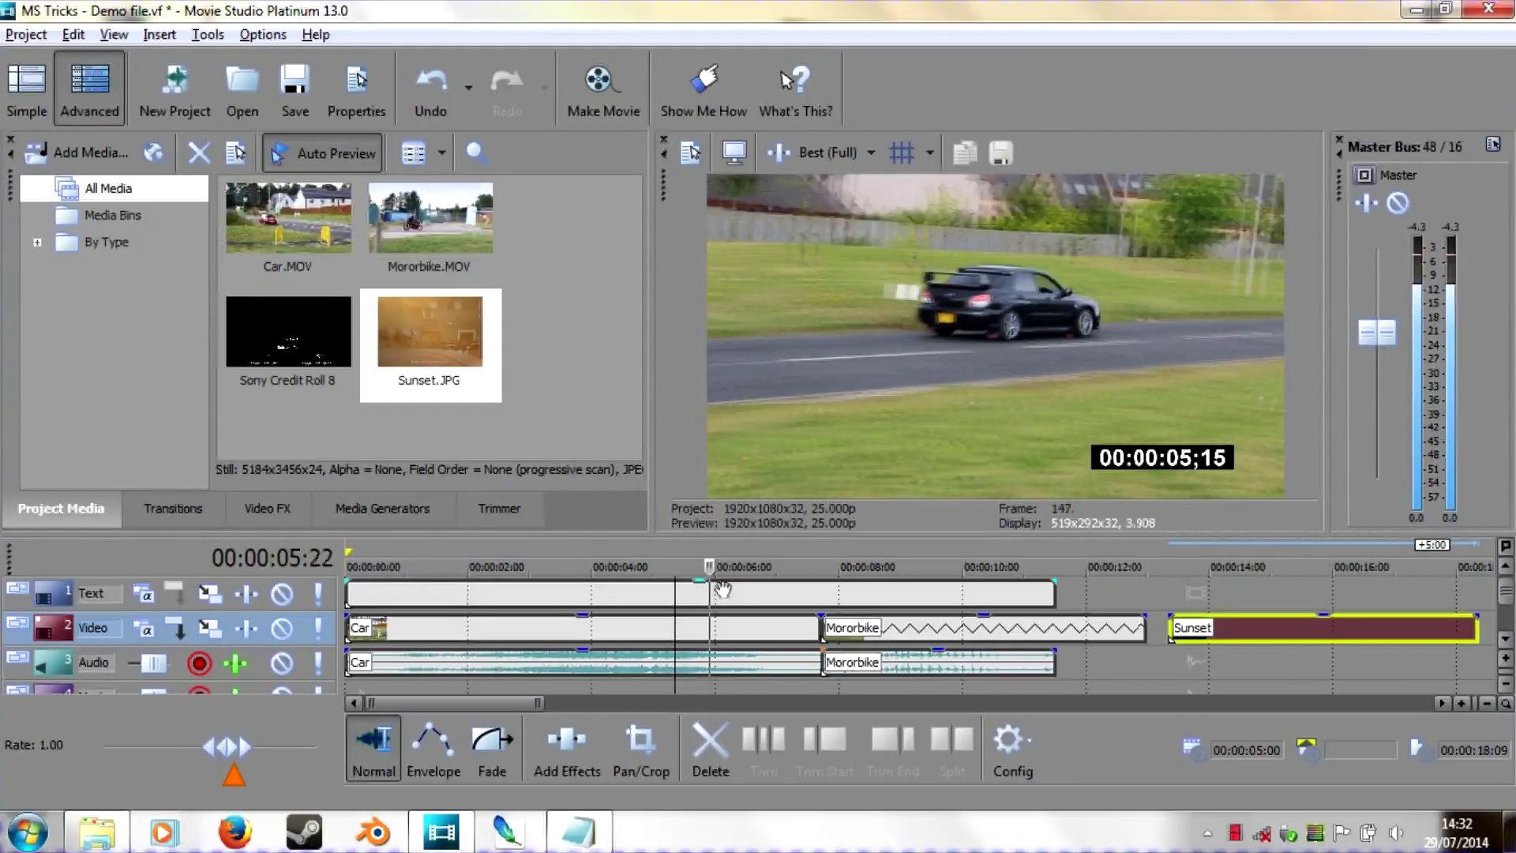
left_click(837, 596)
key("space")
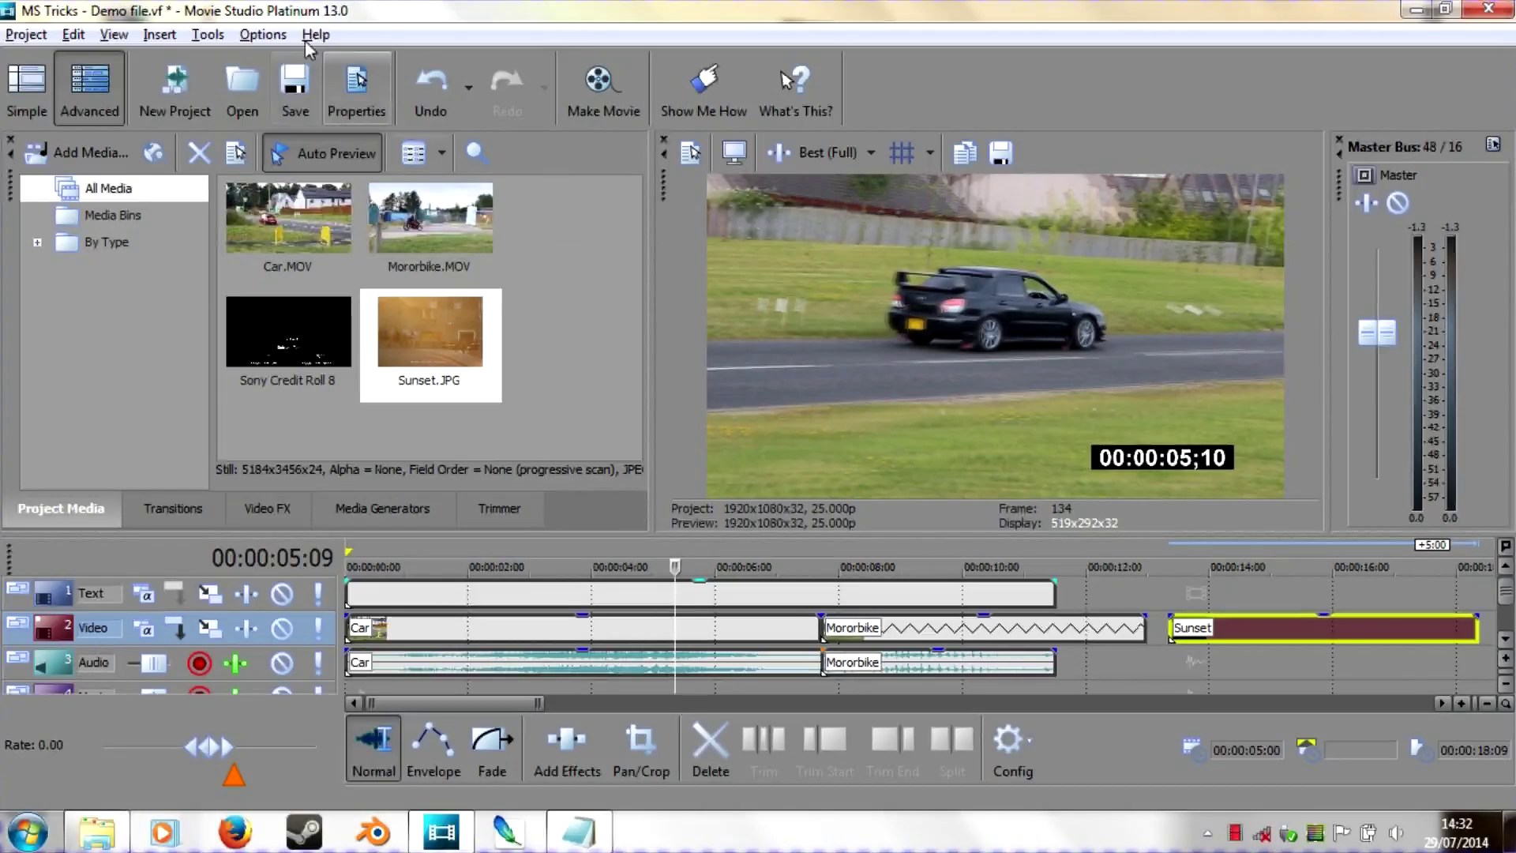
- Set the preference so the Space play toggle pauses instead of stopping
left_click(263, 34)
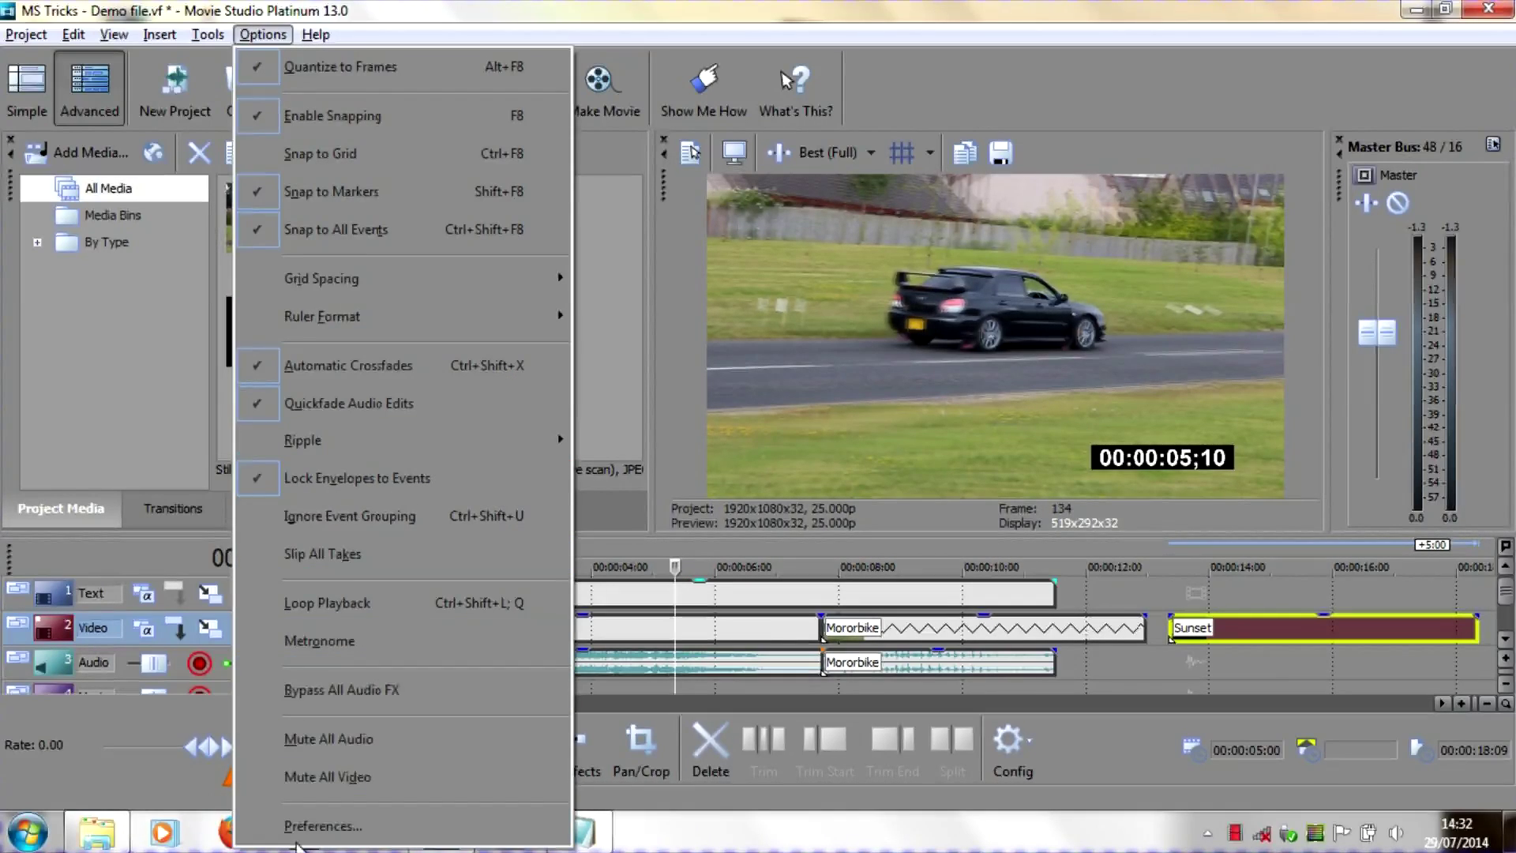
left_click(310, 826)
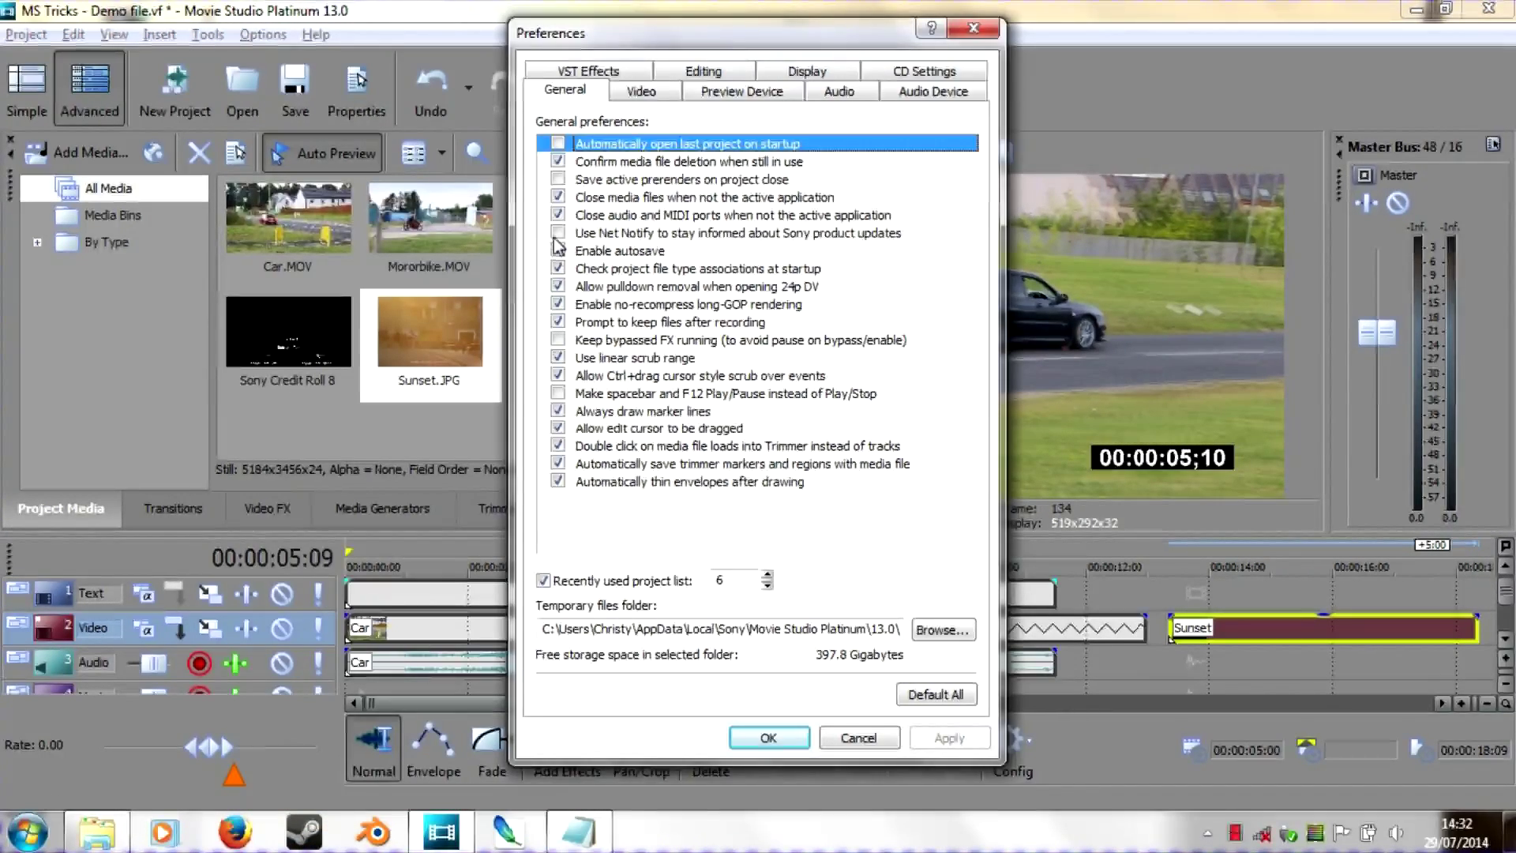
left_click(558, 393)
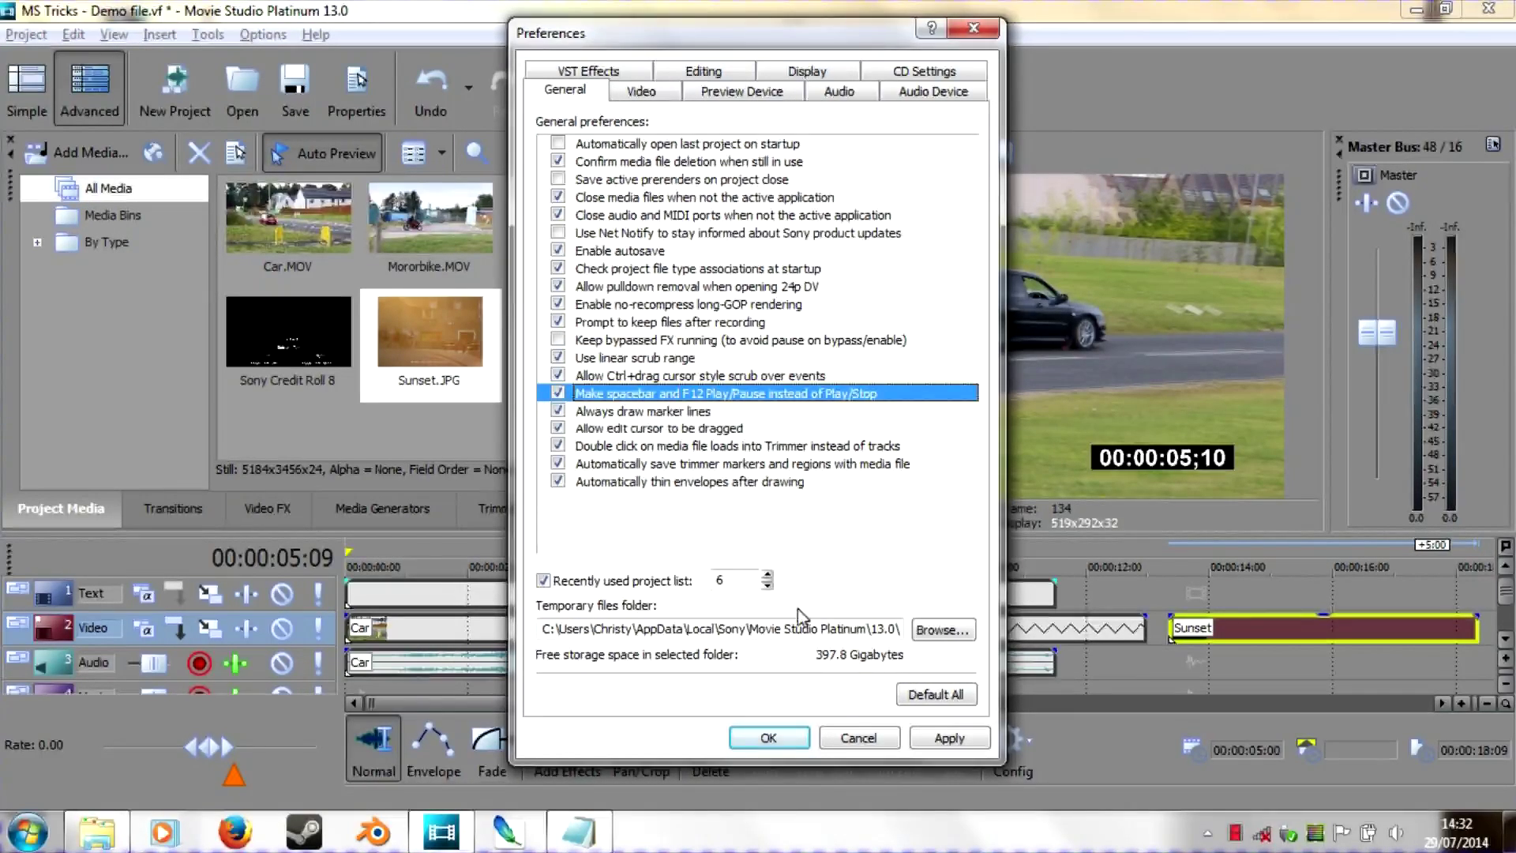
left_click(767, 738)
- Play and pause with Space twice, then play on to about 10 seconds
key("space")
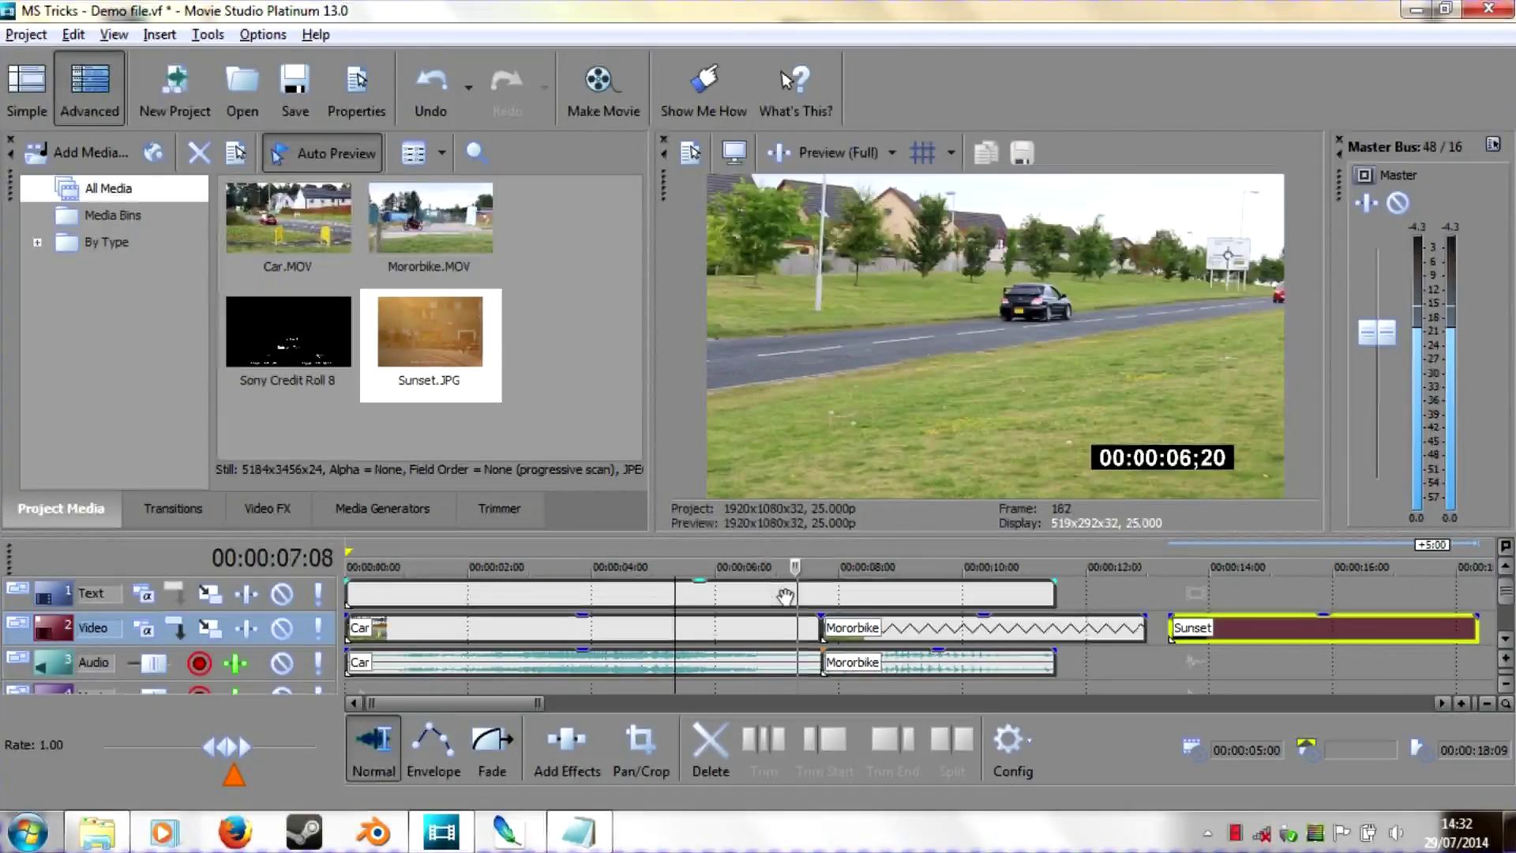
key("space")
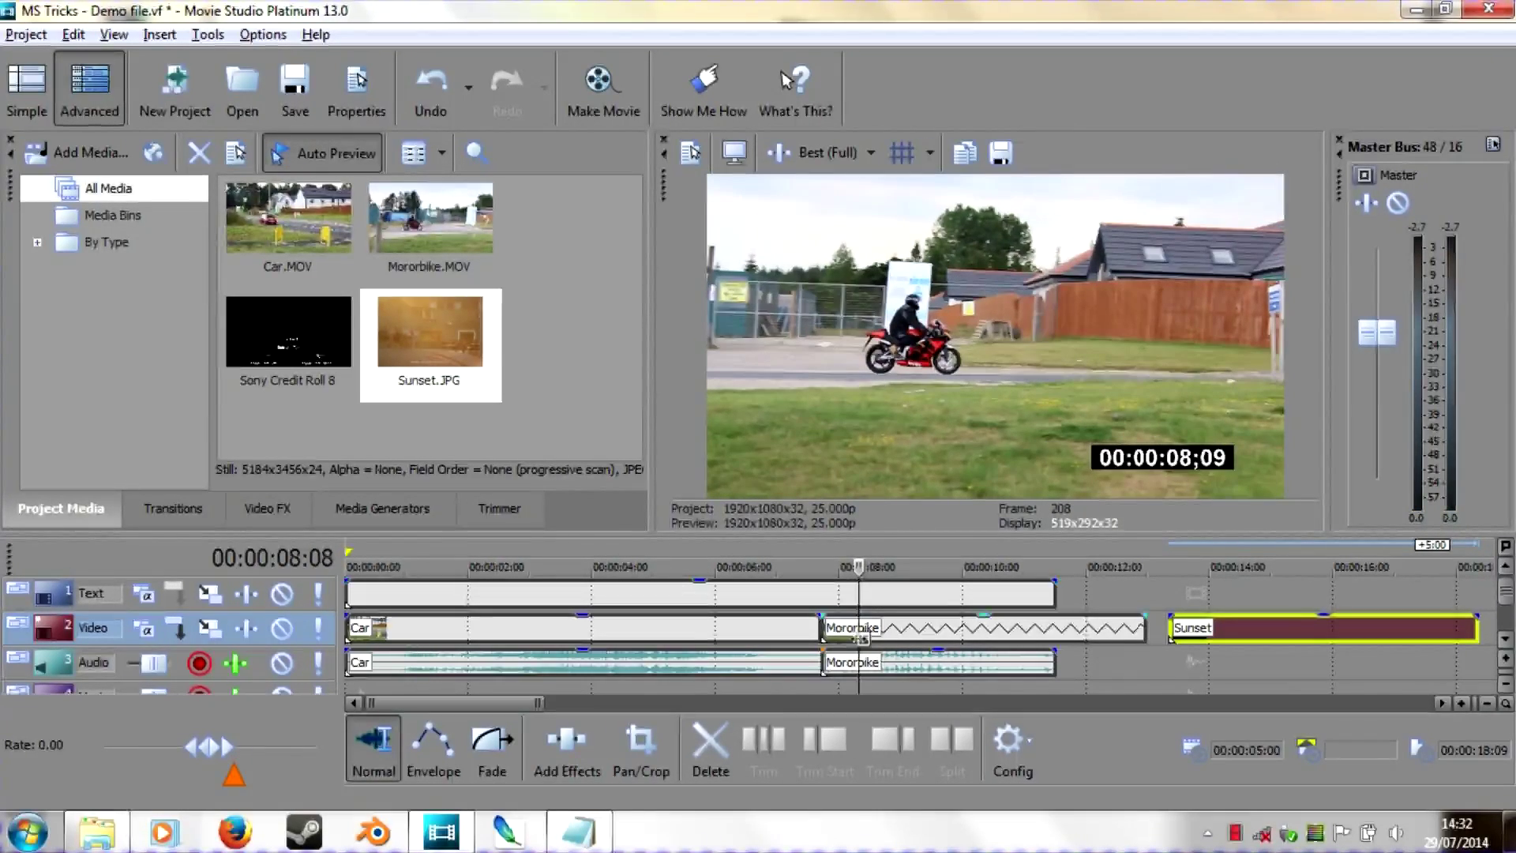
key("space")
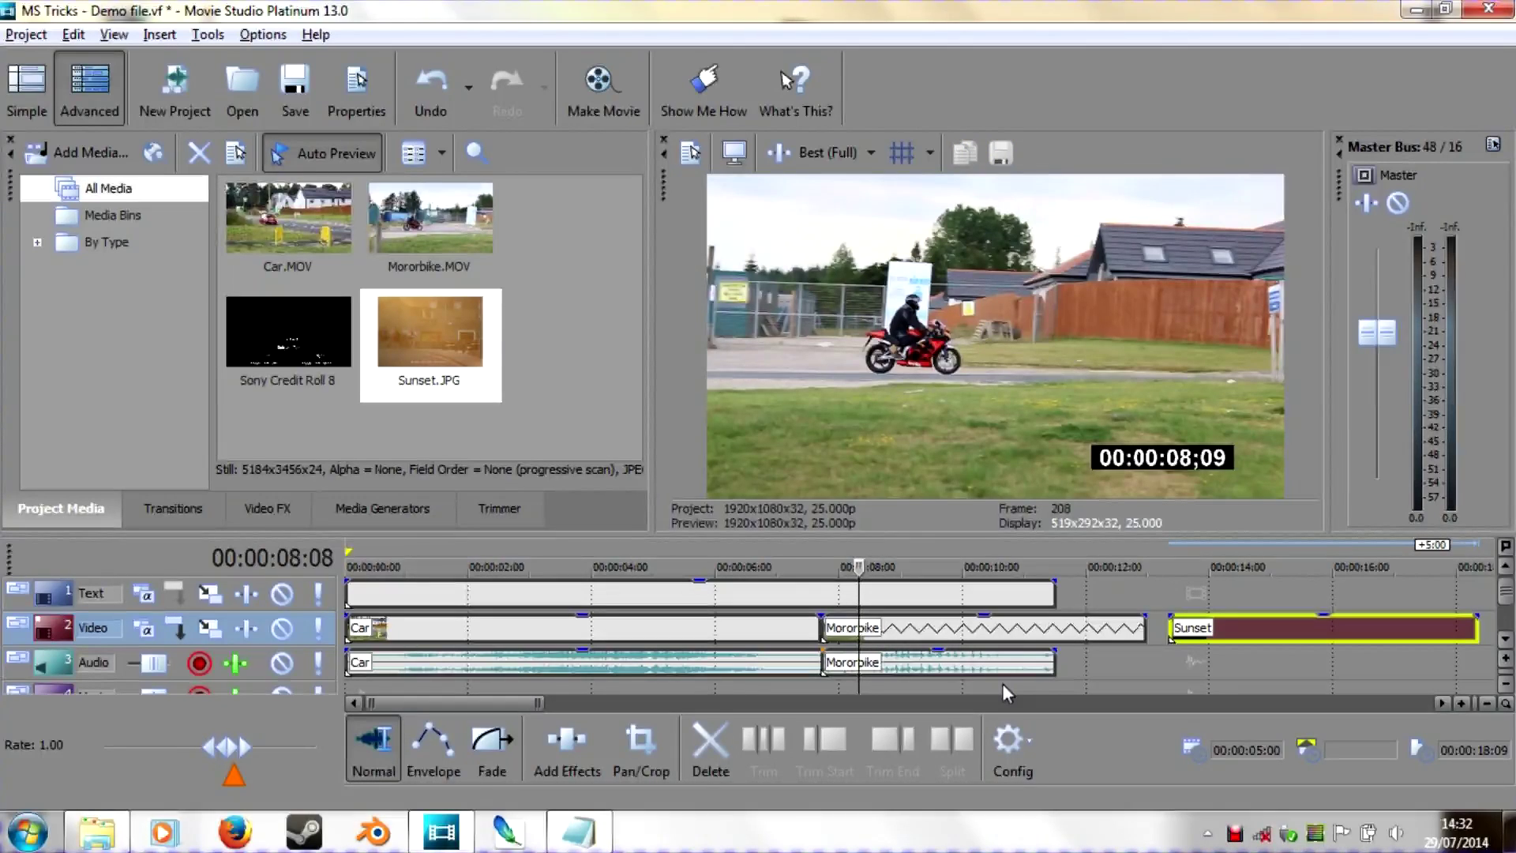
key("space")
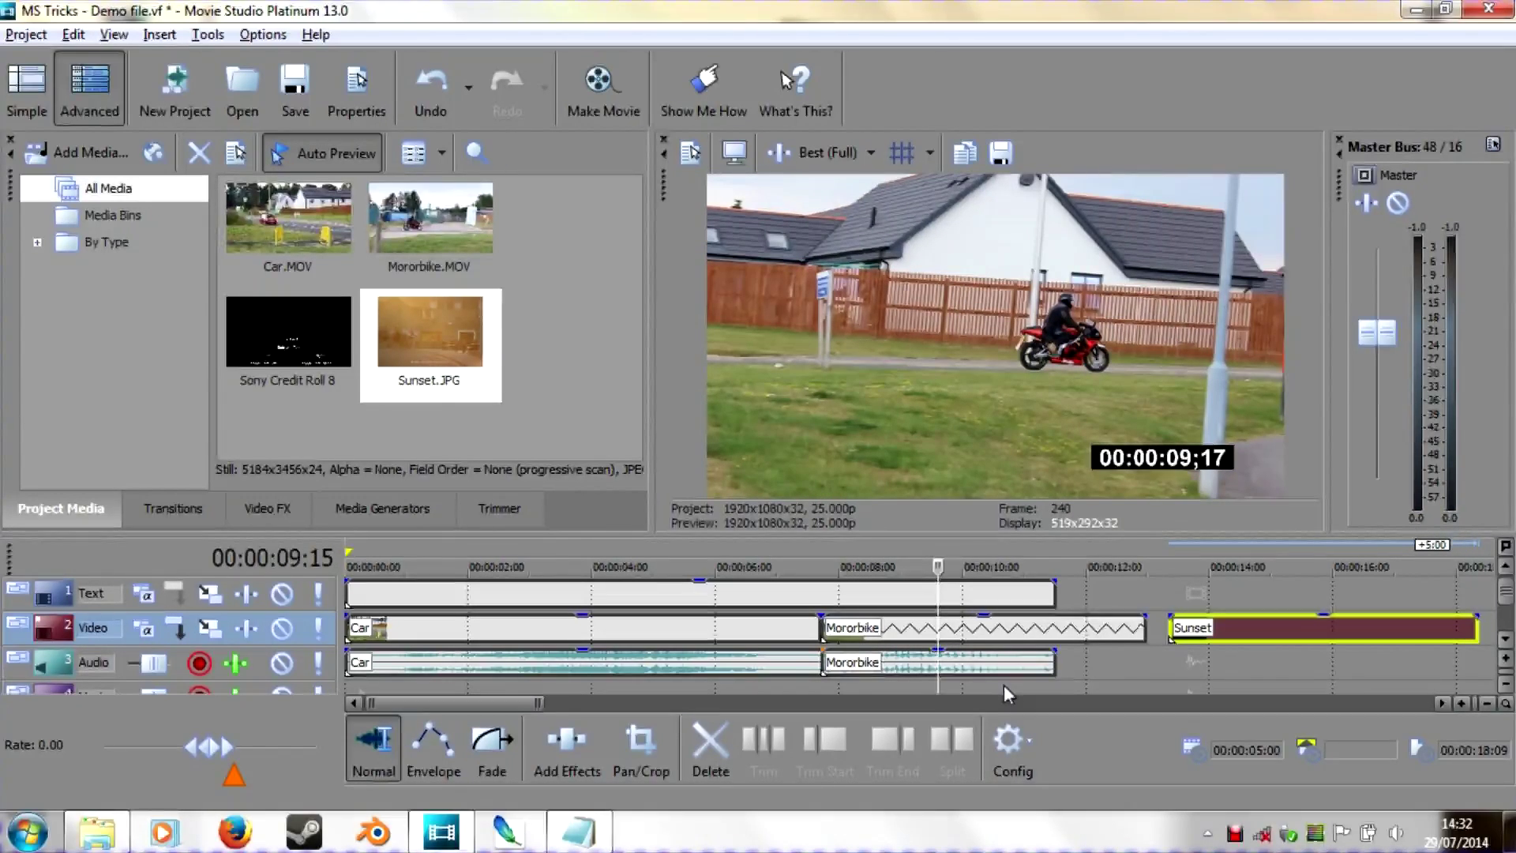
key("space")
key("space")
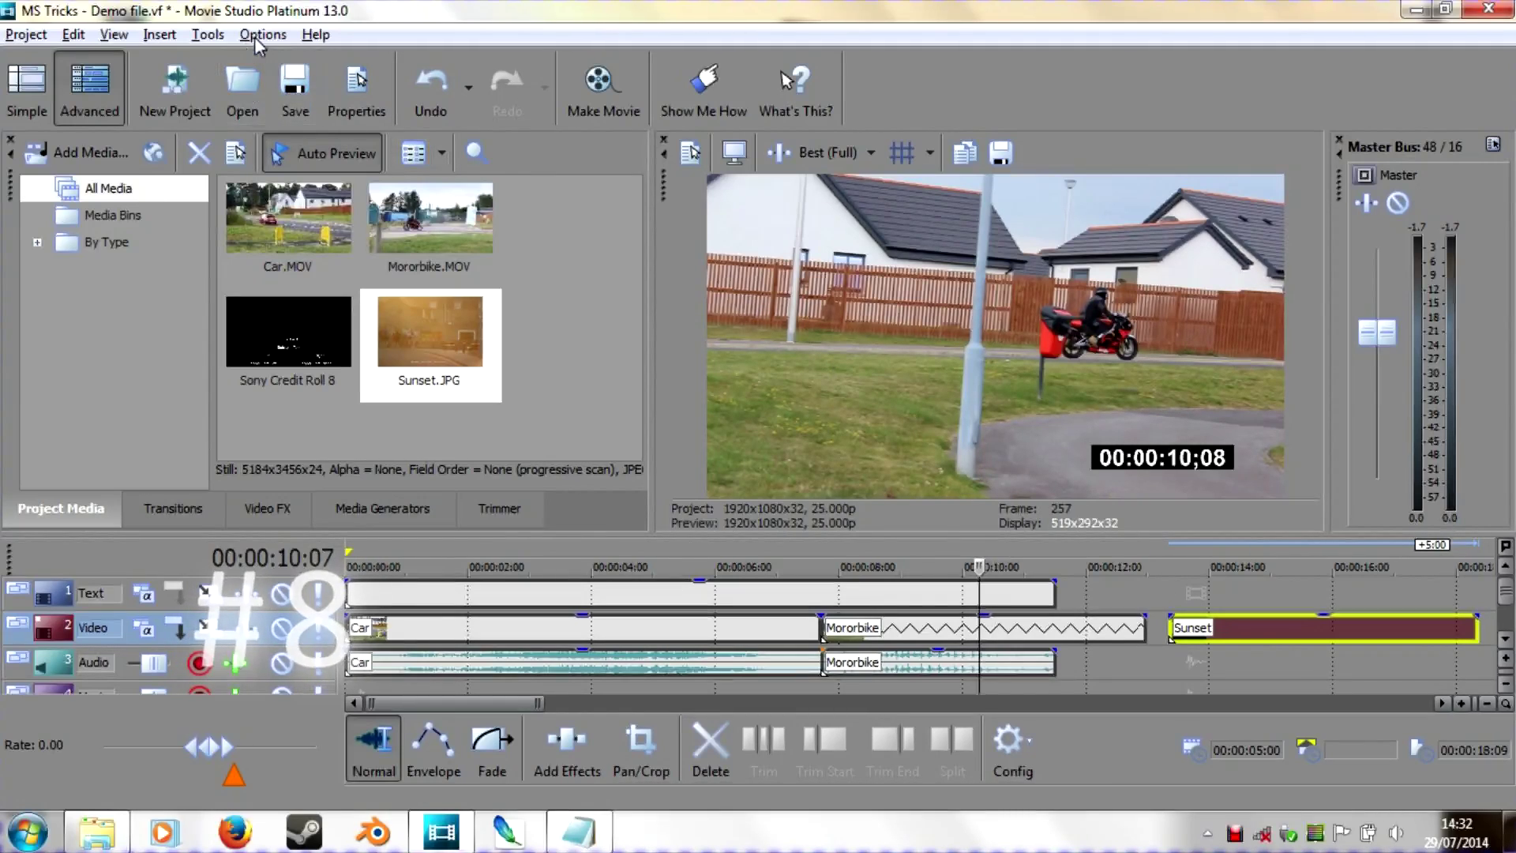
- Tick 'Automatically crop still images added to timeline' on the Preferences Editing tab and click OK
left_click(255, 37)
left_click(351, 820)
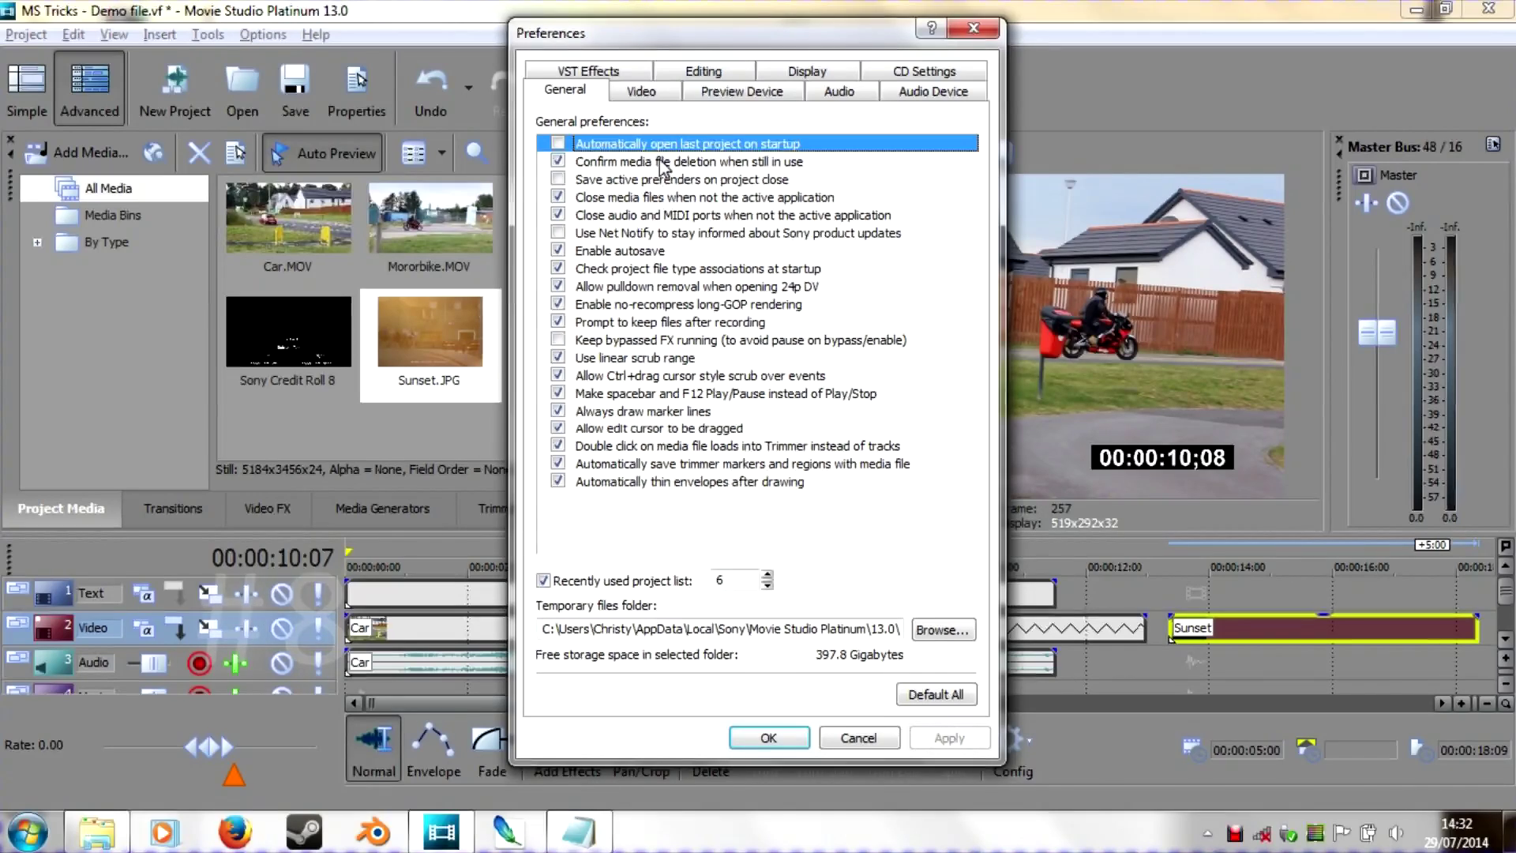
left_click(740, 78)
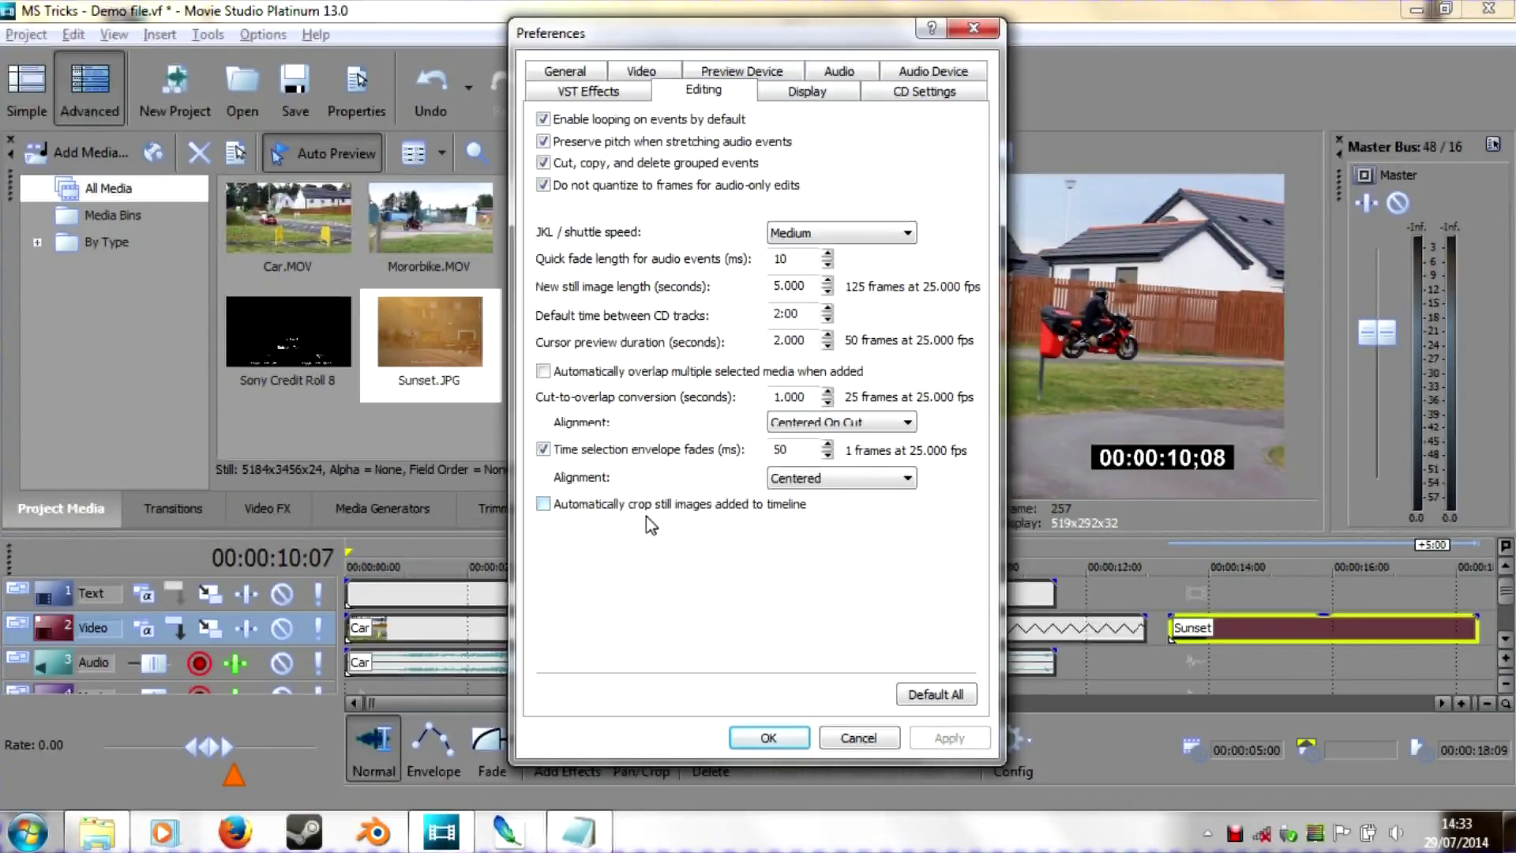
left_click(630, 503)
left_click(750, 733)
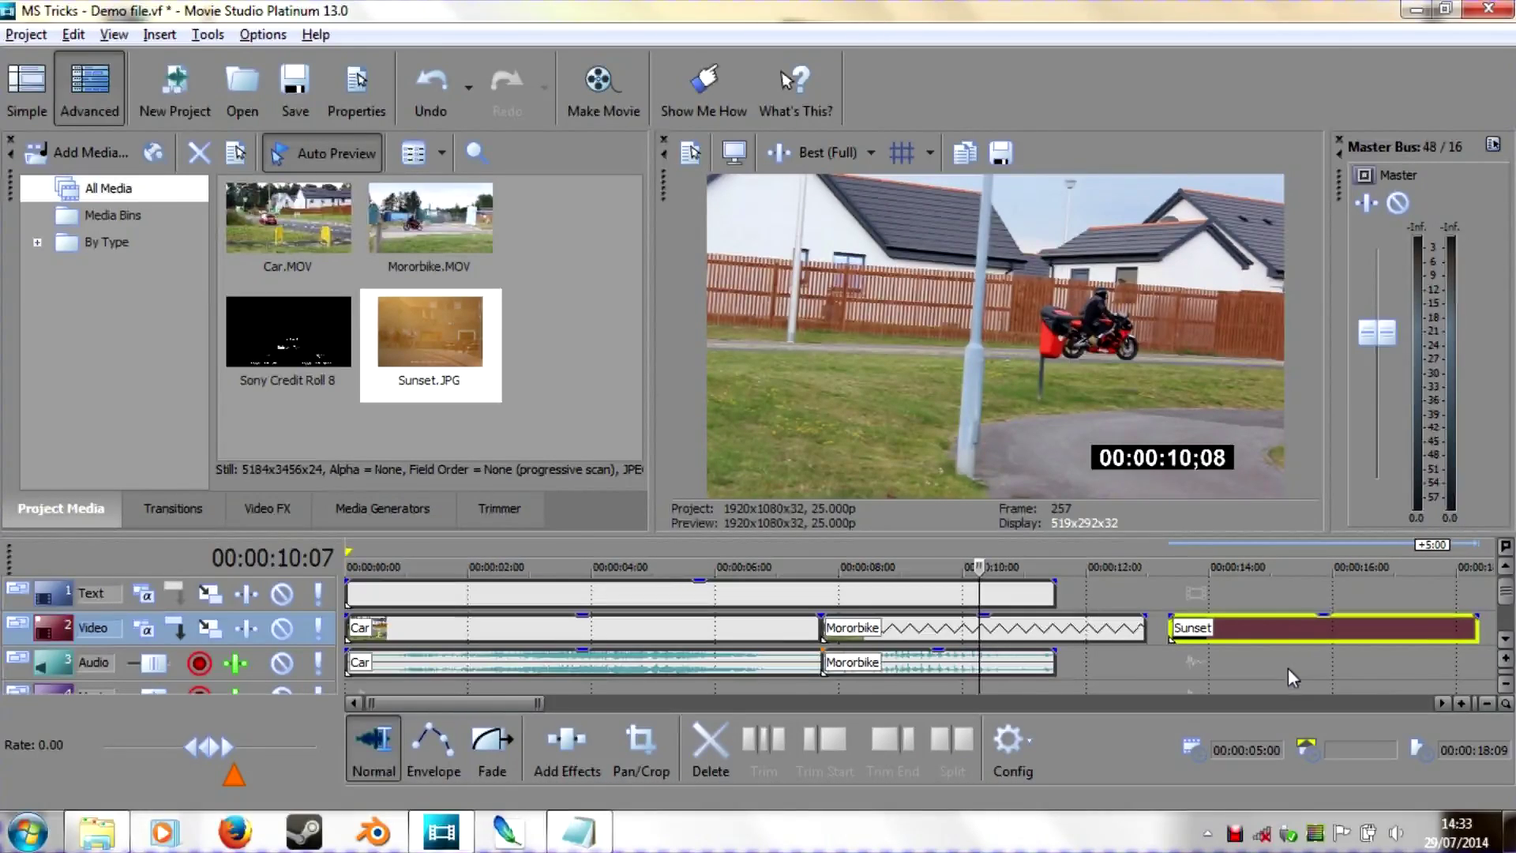
- Tighten the Sunset still's Pan/Crop frame, then widen it back to nearly the full photo
left_click(1276, 568)
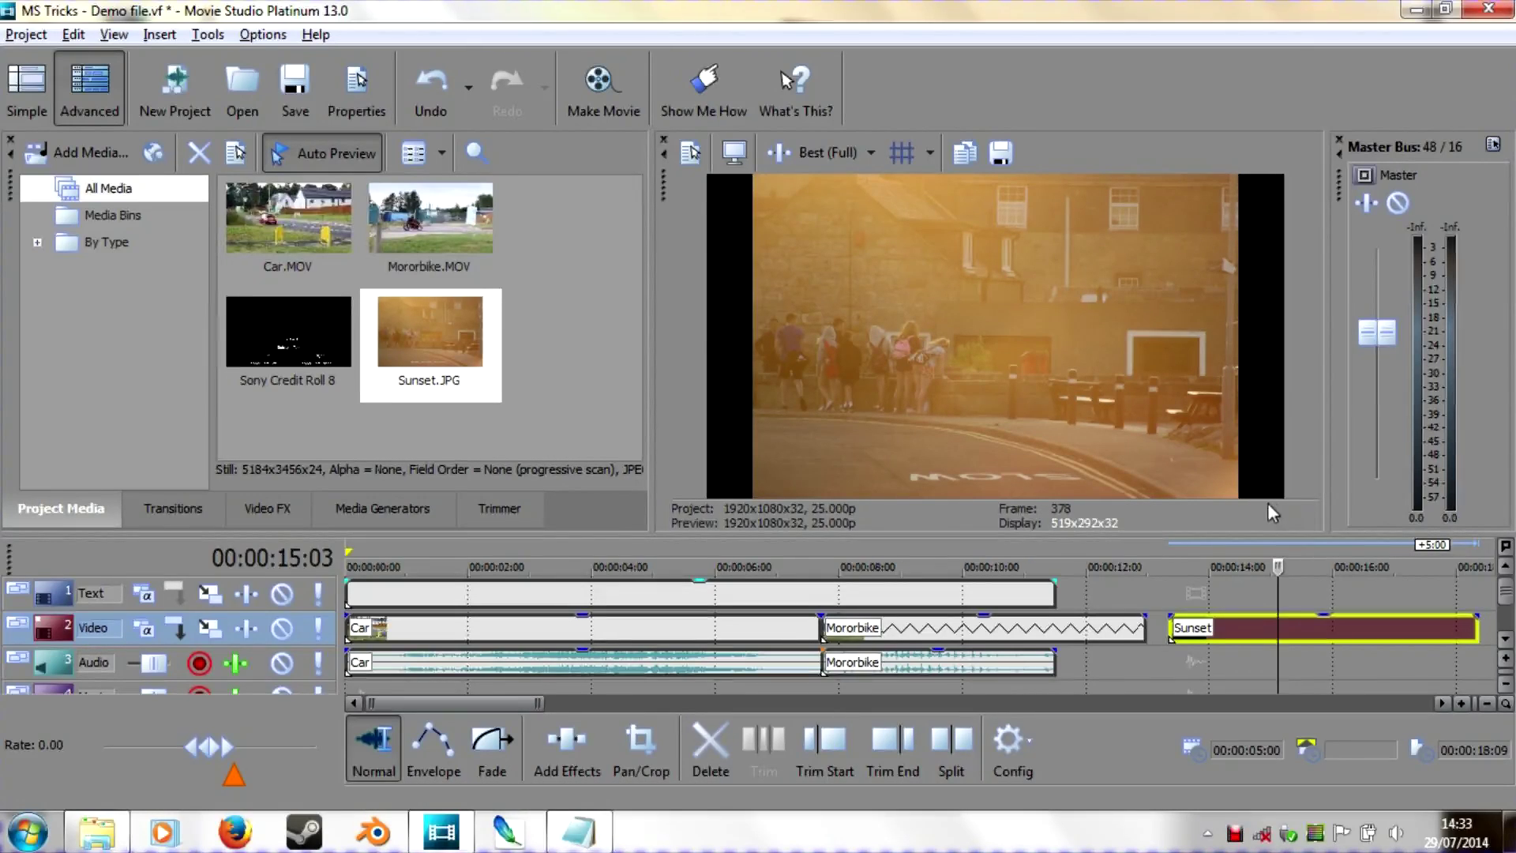
left_click(644, 752)
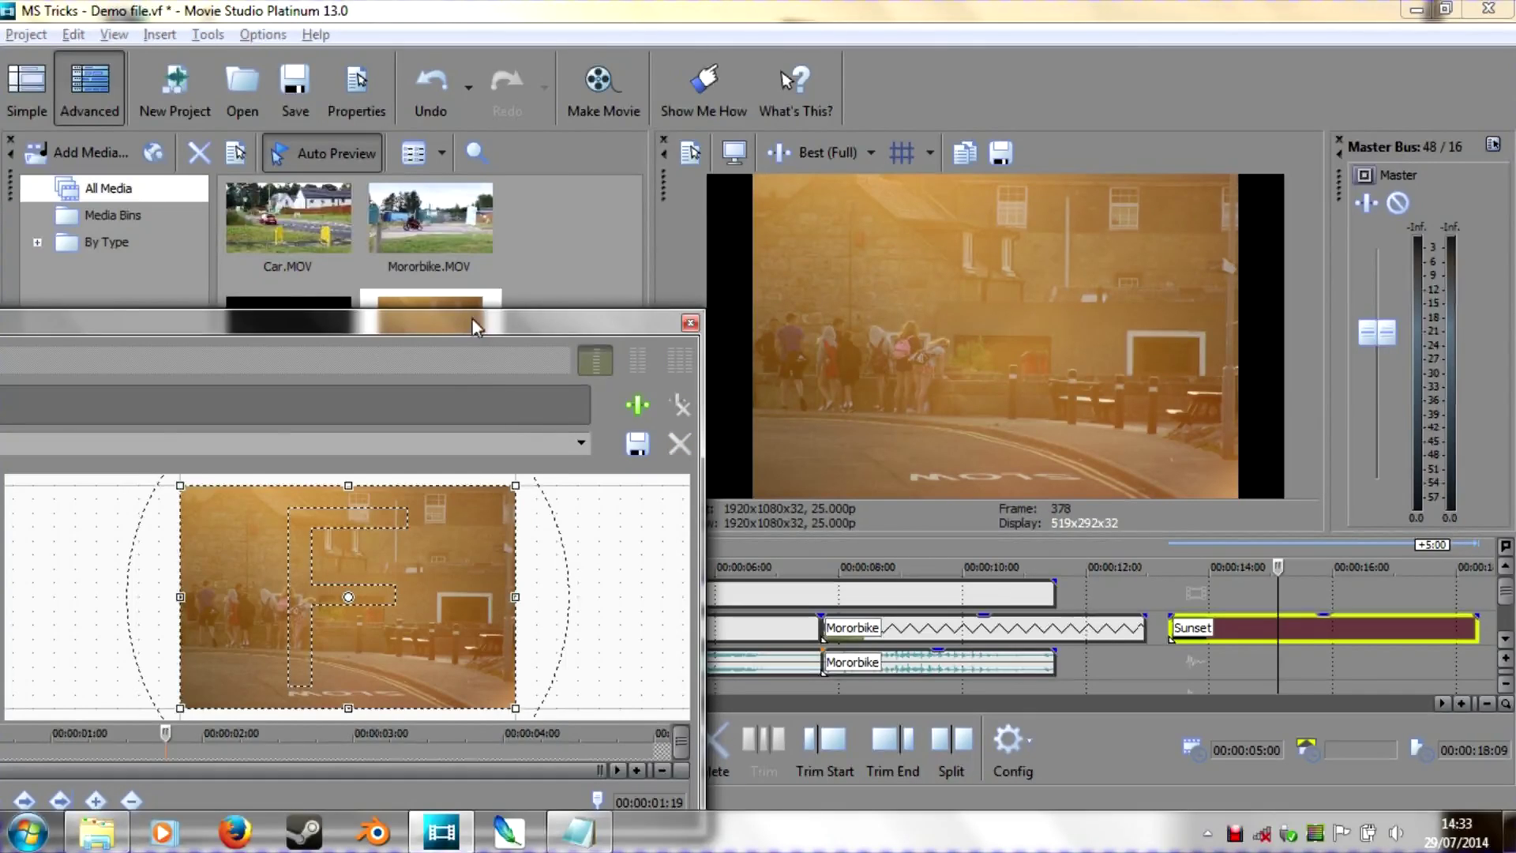
left_click_drag(461, 335, 518, 258)
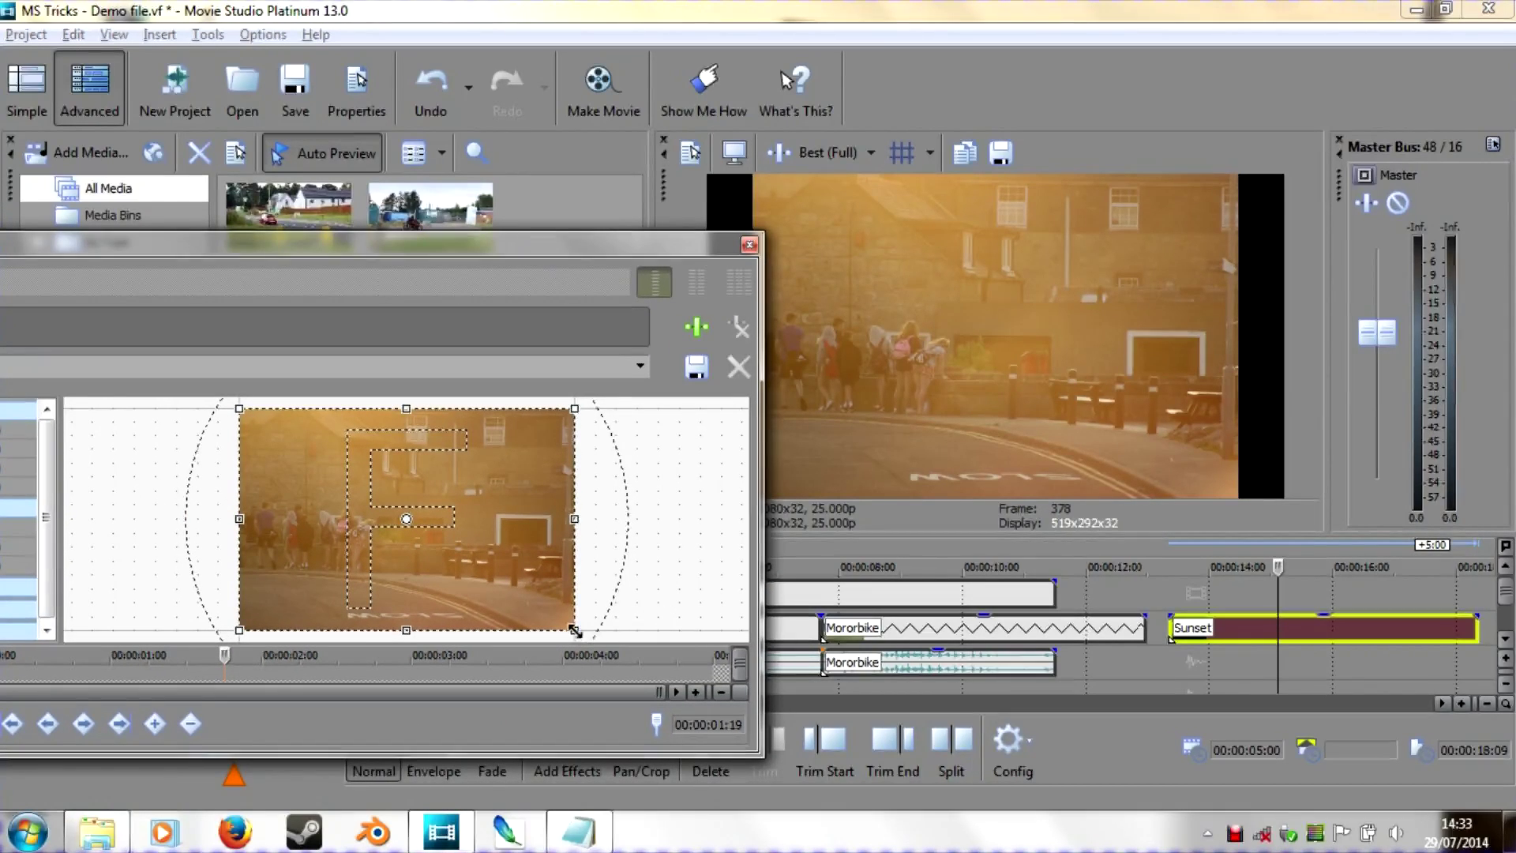
left_click_drag(570, 628, 498, 577)
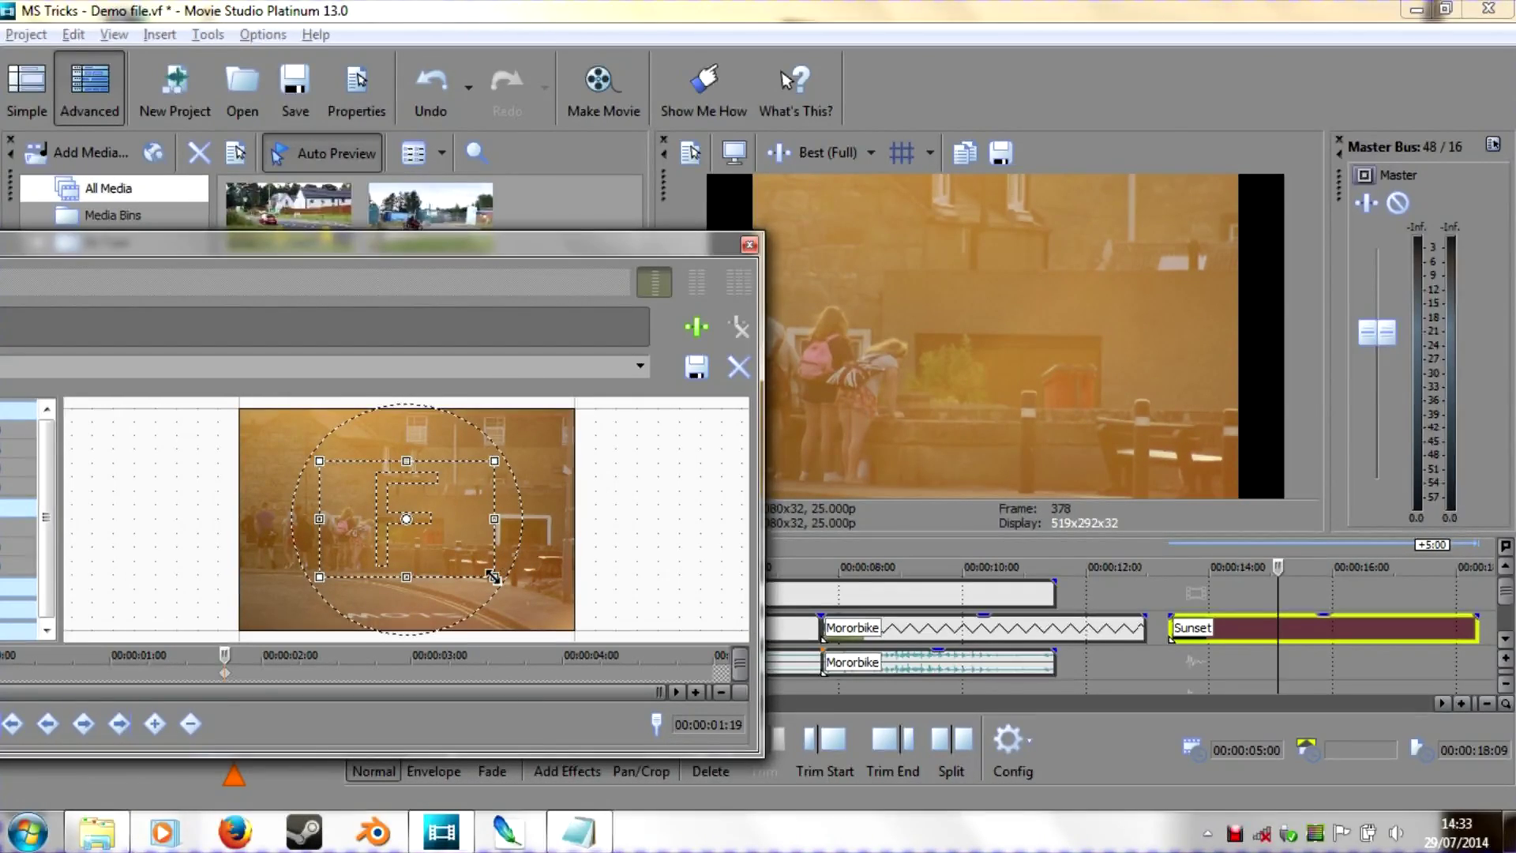
left_click_drag(493, 577, 571, 629)
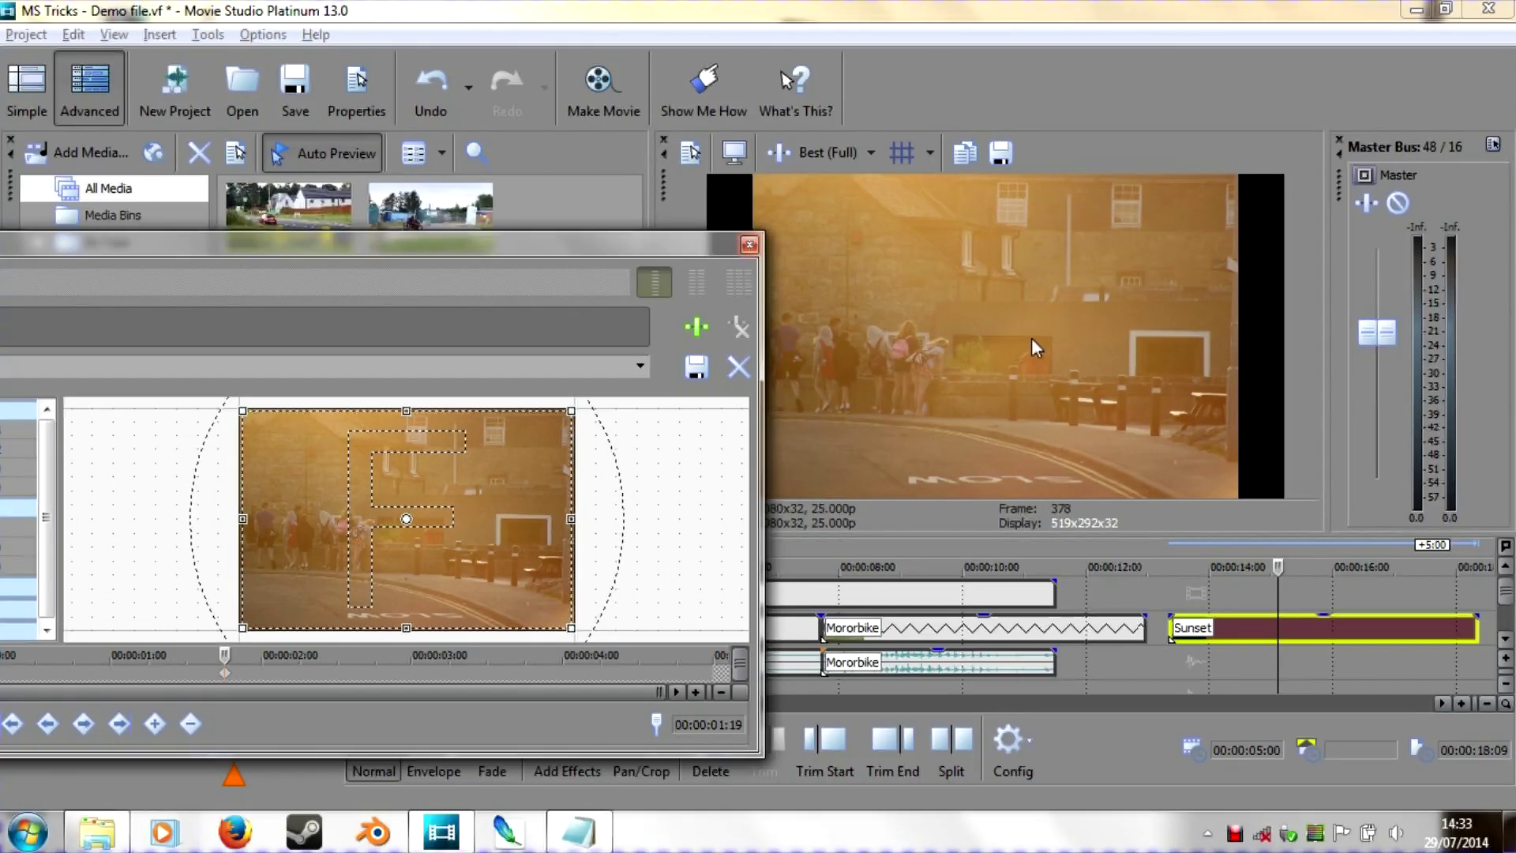
left_click(750, 246)
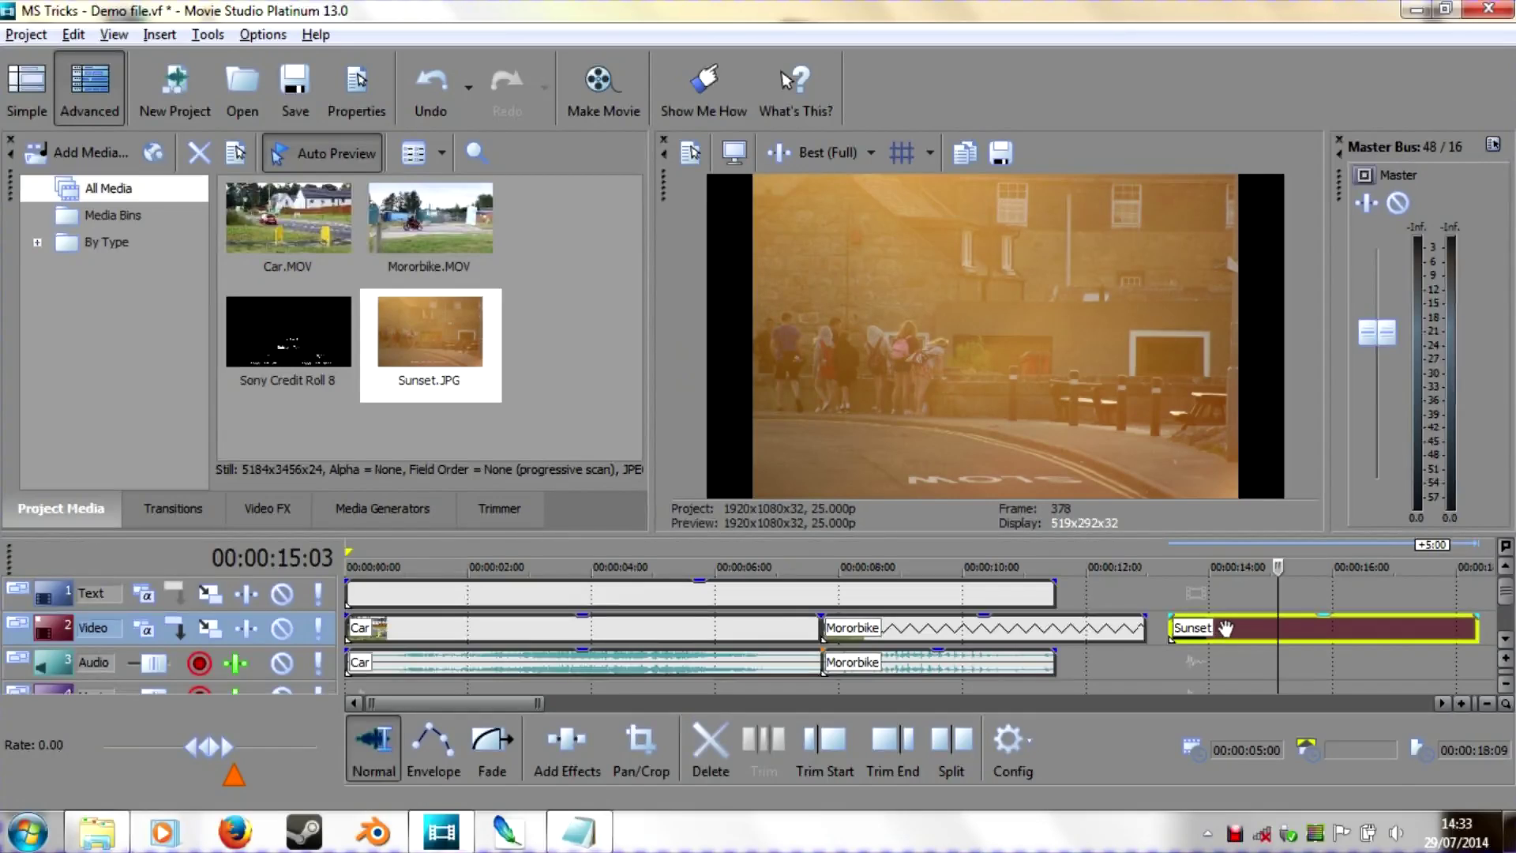
- Replace the Sunset clip with a fresh copy of Sunset.JPG at the track end and scrub through it
left_click(1227, 628)
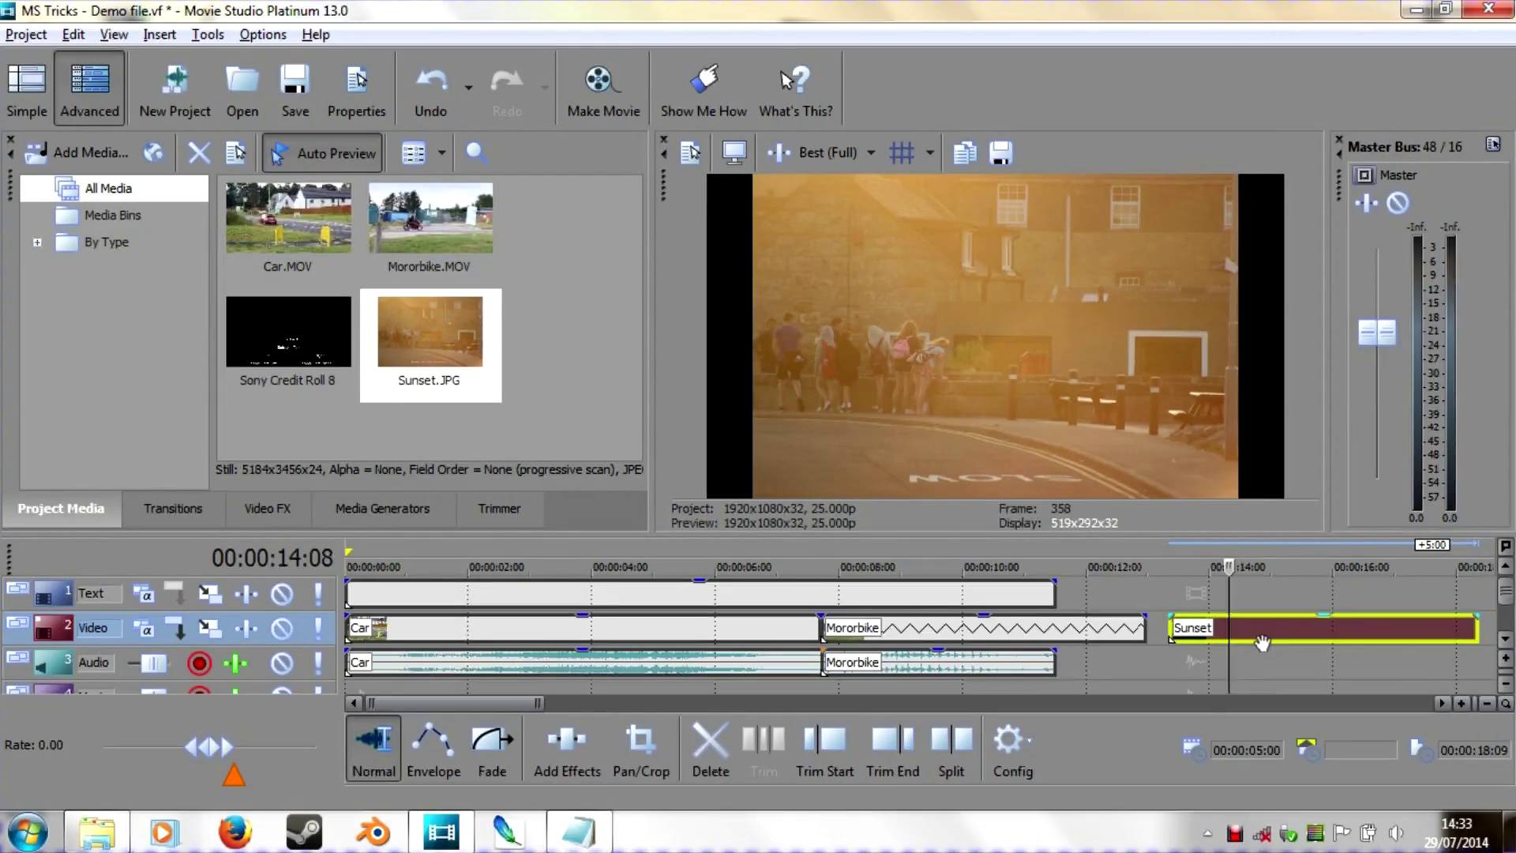
key("Delete")
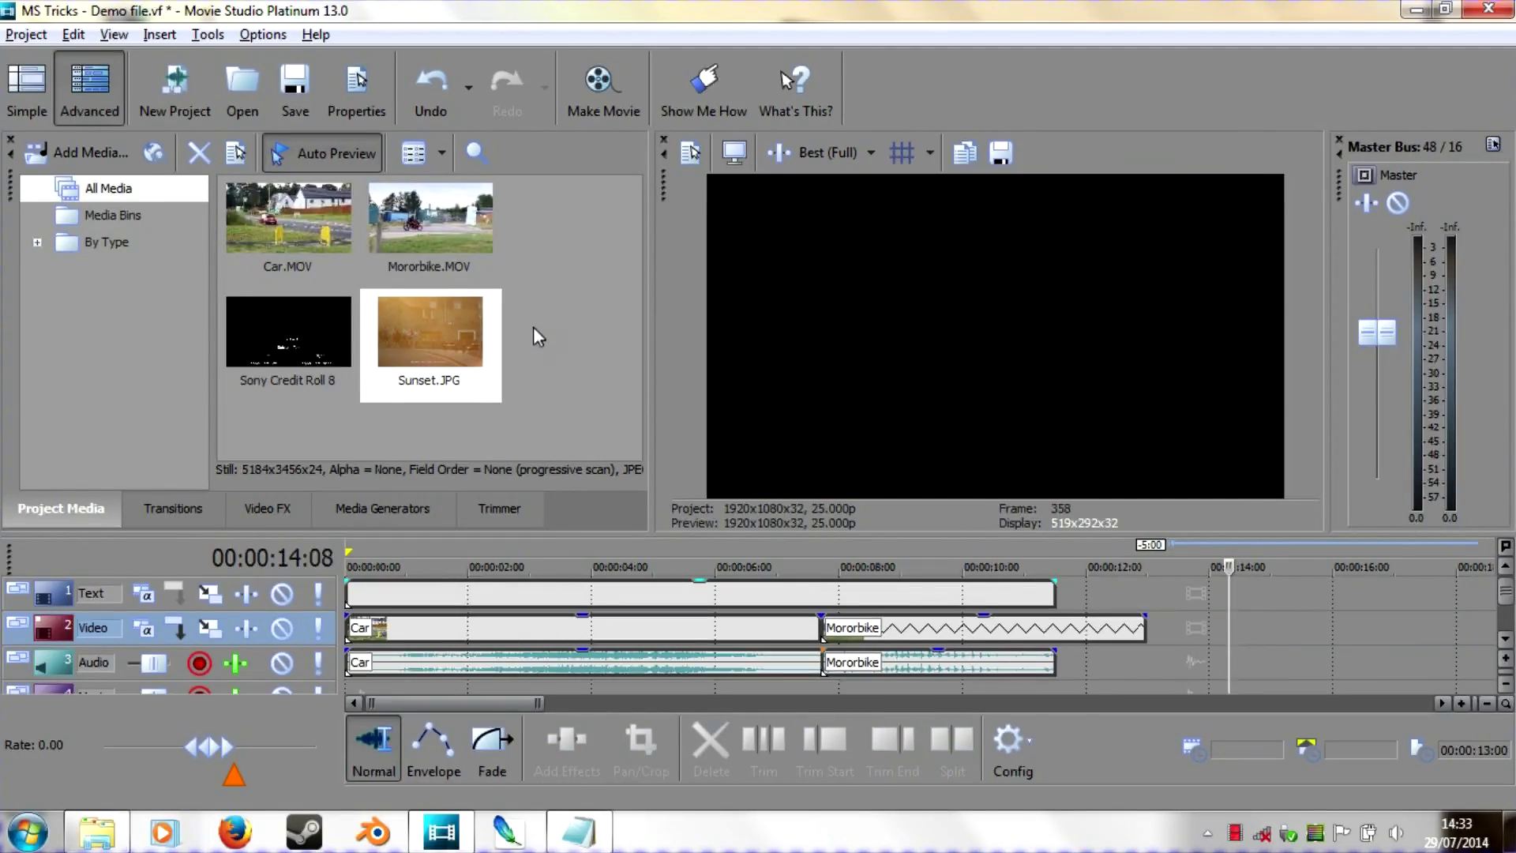
left_click_drag(432, 358, 1162, 635)
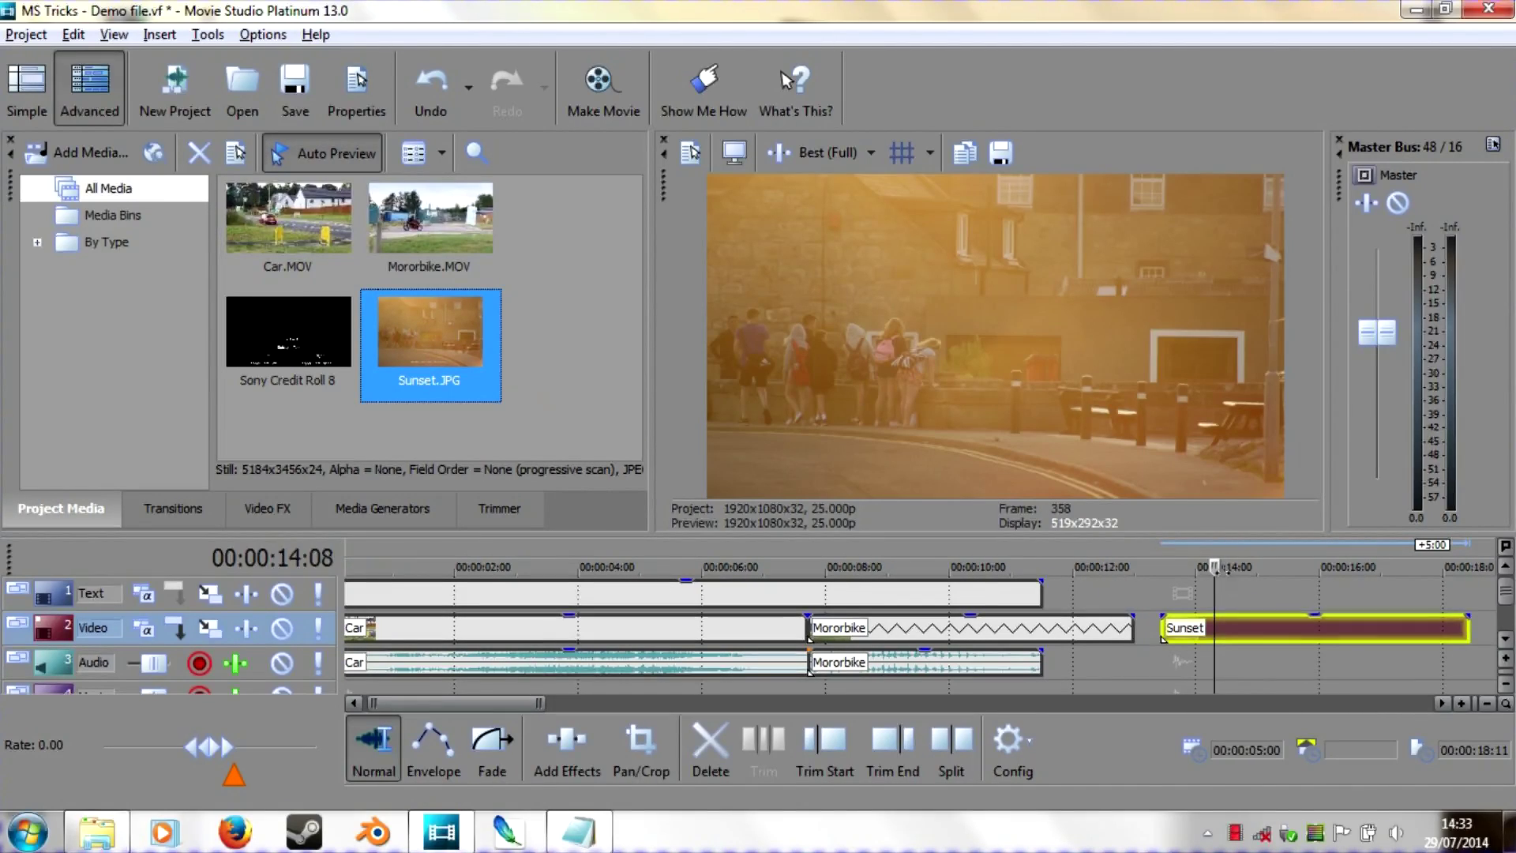
left_click(1207, 628)
mouse_move(1208, 628)
left_mouse_down()
mouse_move(1350, 610)
mouse_move(1308, 597)
left_mouse_up()
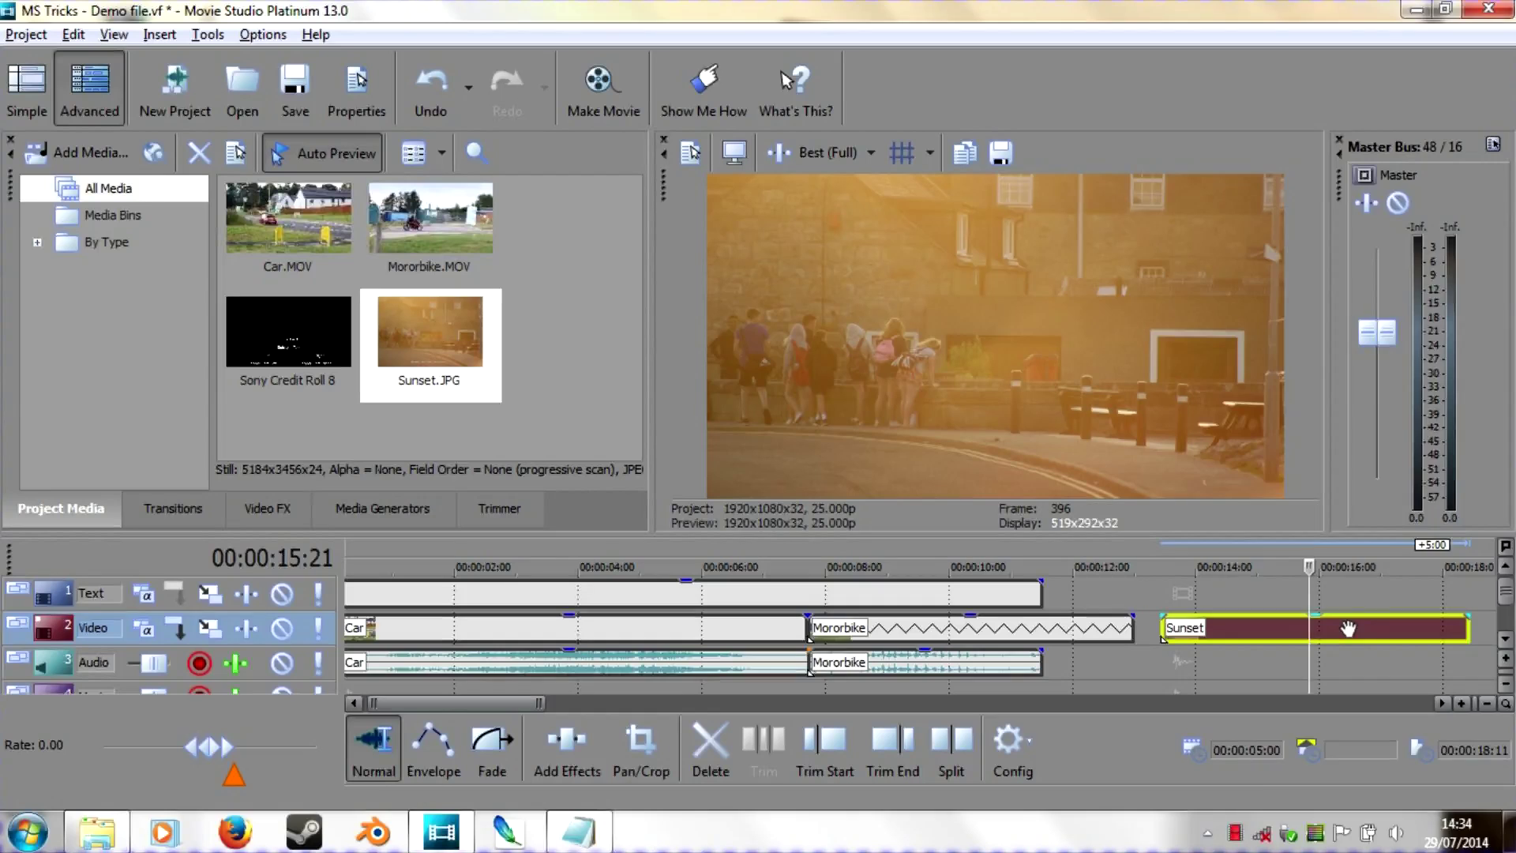
- Widen the new Sunset clip's crop frame in Event Pan/Crop so it fills the preview
right_click(1348, 627)
left_click(1283, 257)
mouse_move(575, 614)
left_mouse_down()
mouse_move(609, 642)
mouse_move(519, 563)
mouse_move(633, 659)
mouse_move(573, 613)
left_mouse_up()
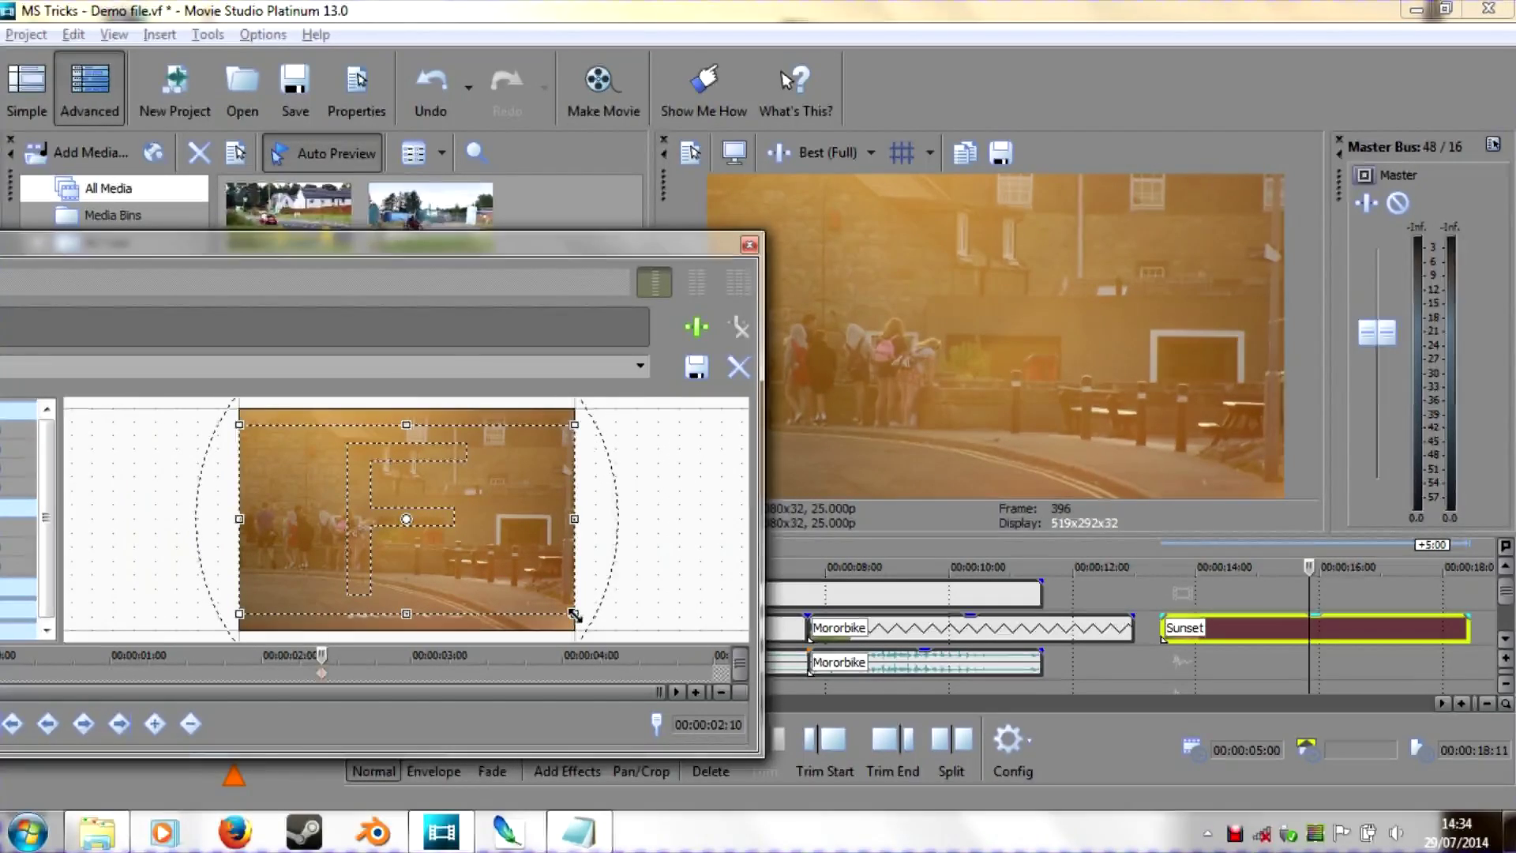
left_click(748, 245)
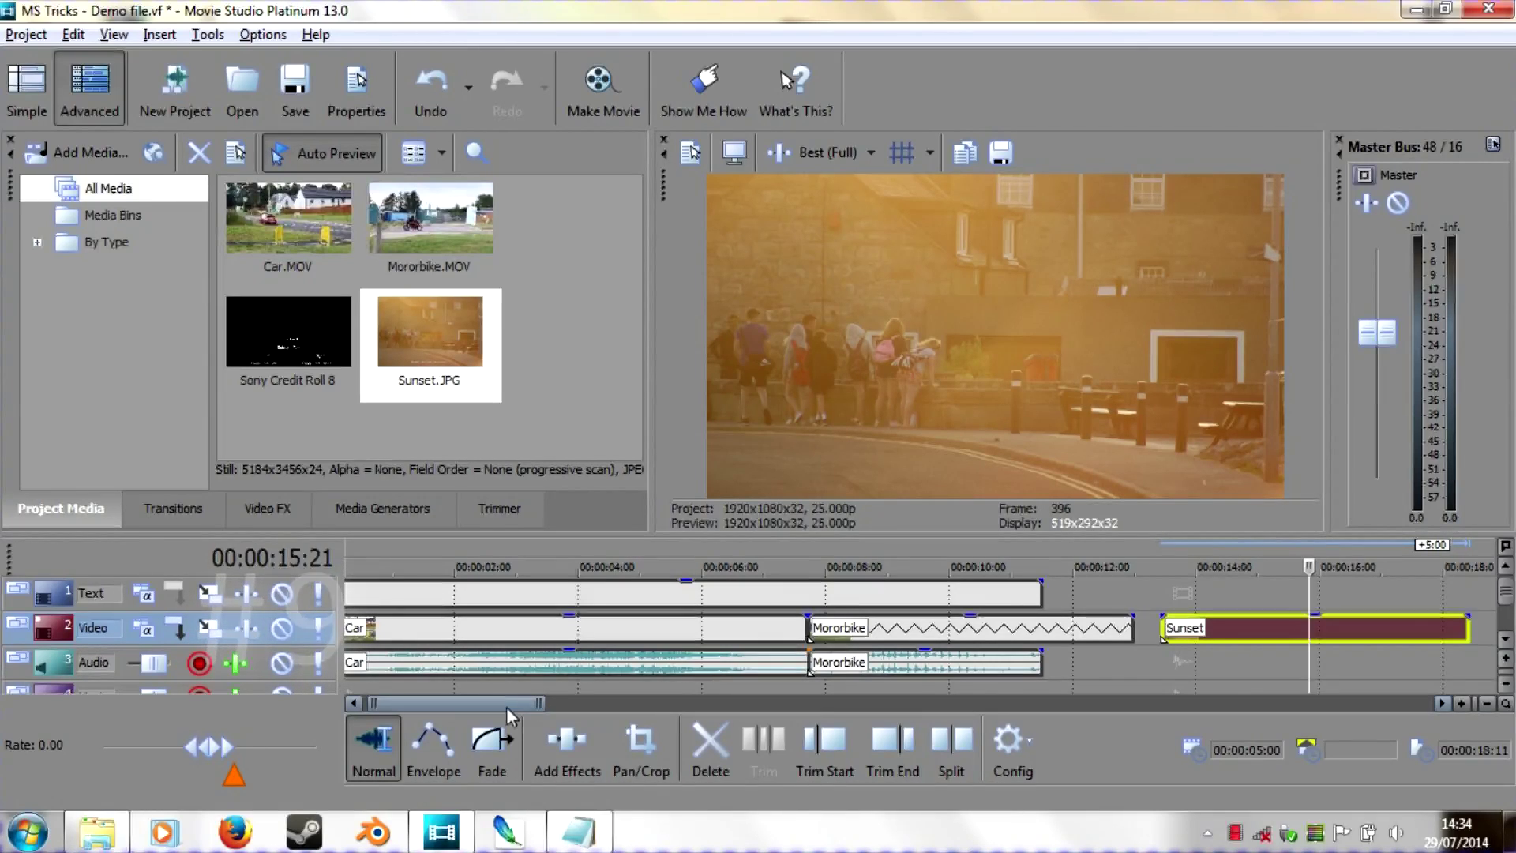
left_click_drag(501, 706, 452, 707)
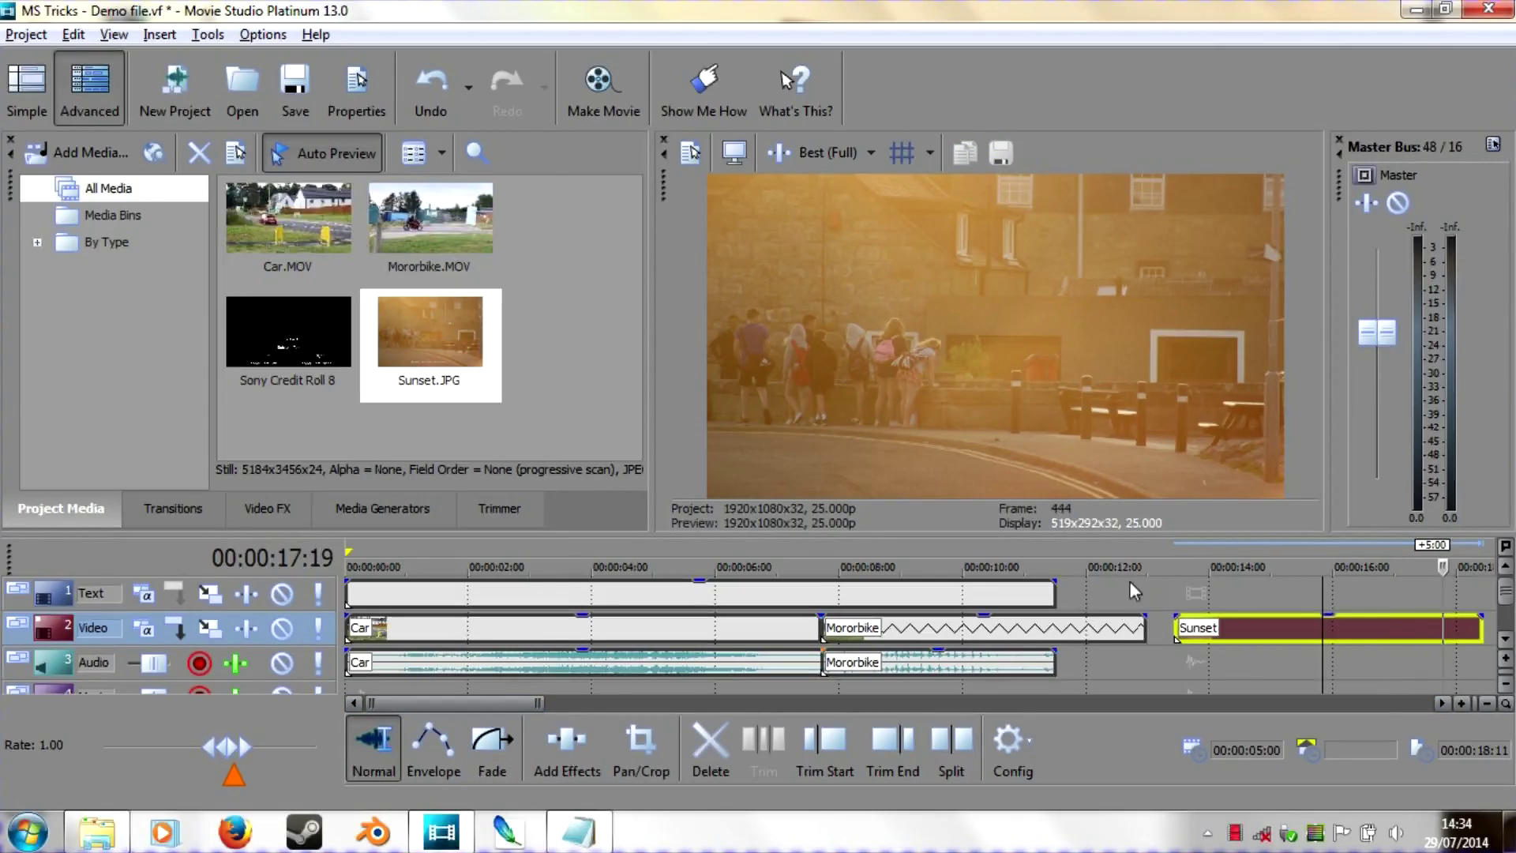
- Play past the project end, then replay the project briefly from the start
key("space")
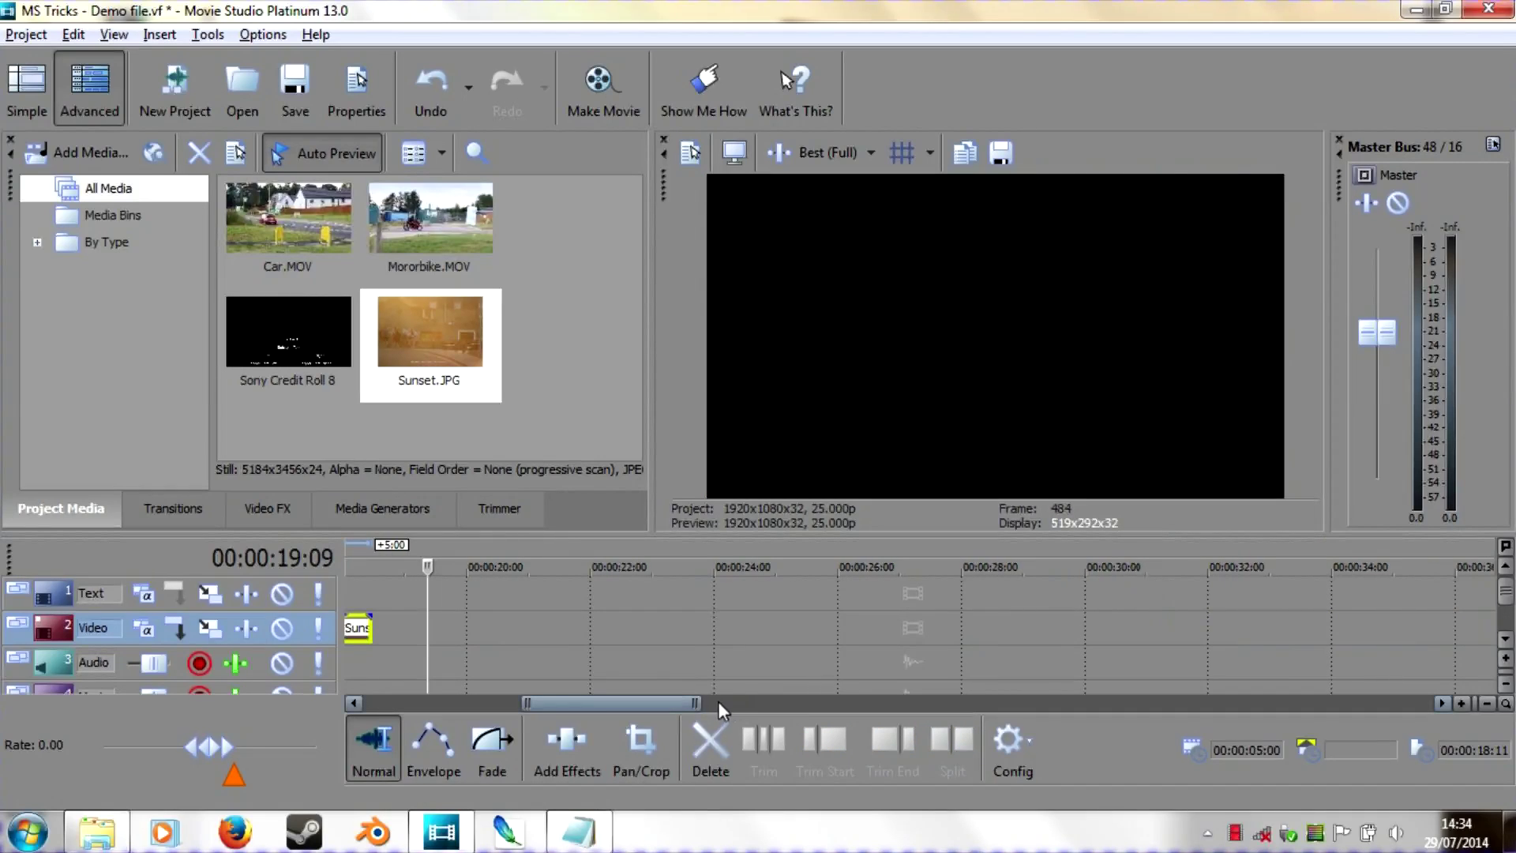
left_click_drag(715, 702, 428, 708)
left_click(372, 577)
key("space")
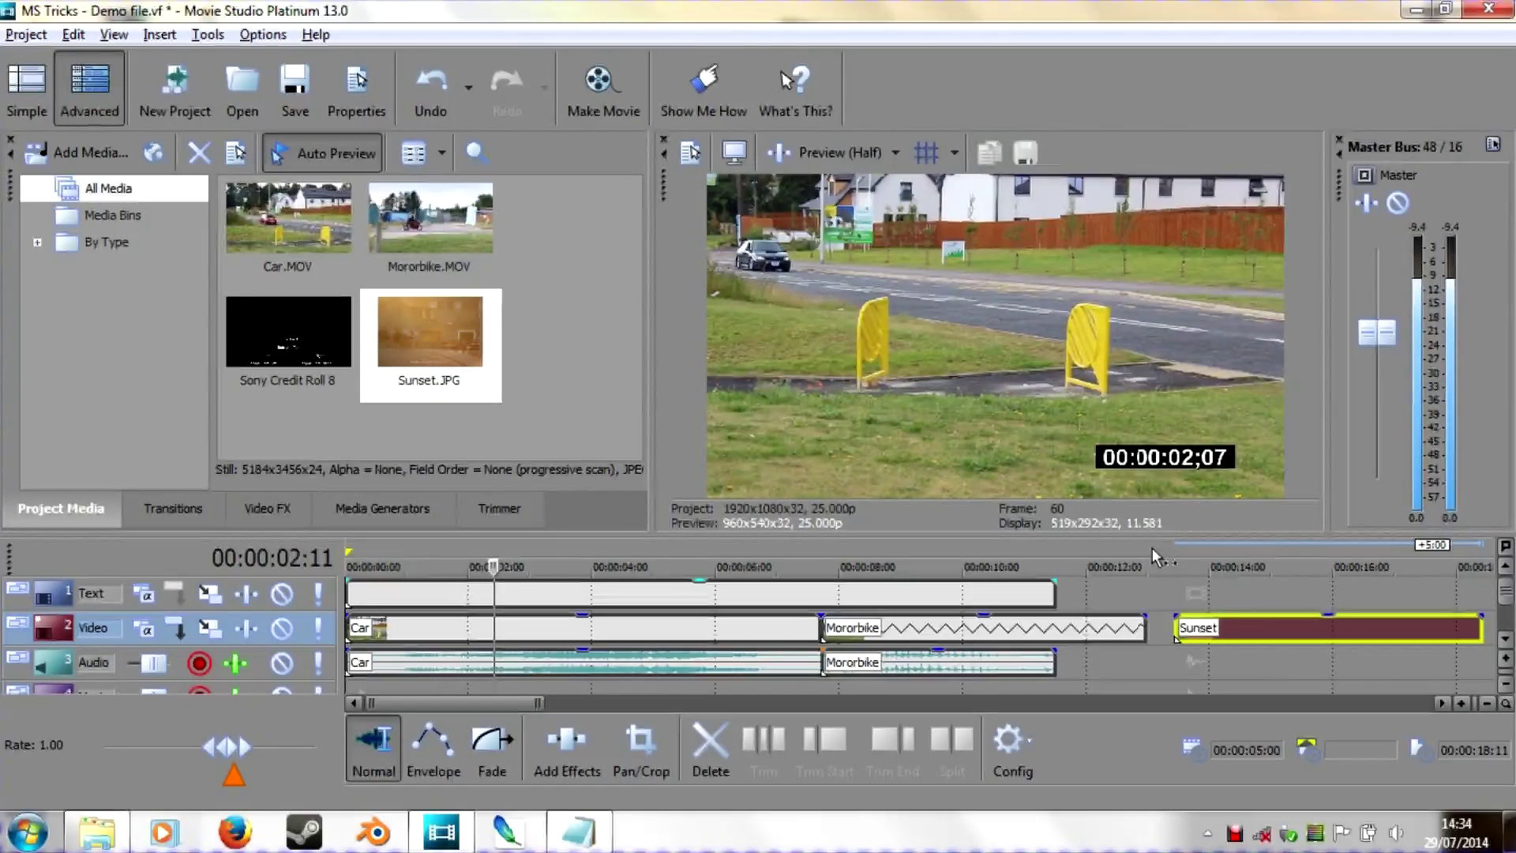
key("space")
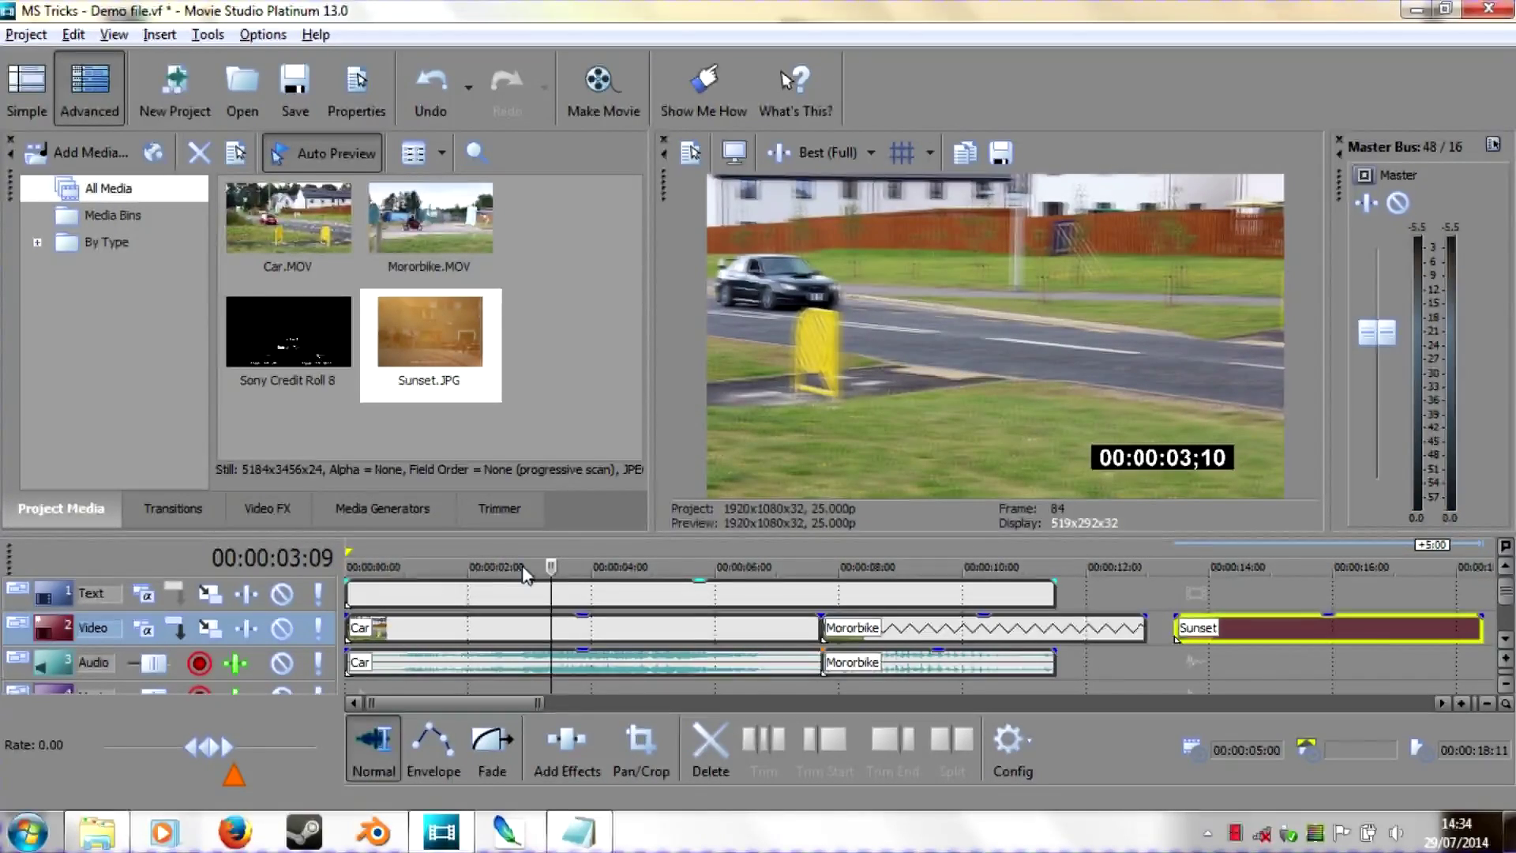
- Create a loop region from about 5 to 8 seconds and play it
left_click_drag(351, 552, 667, 552)
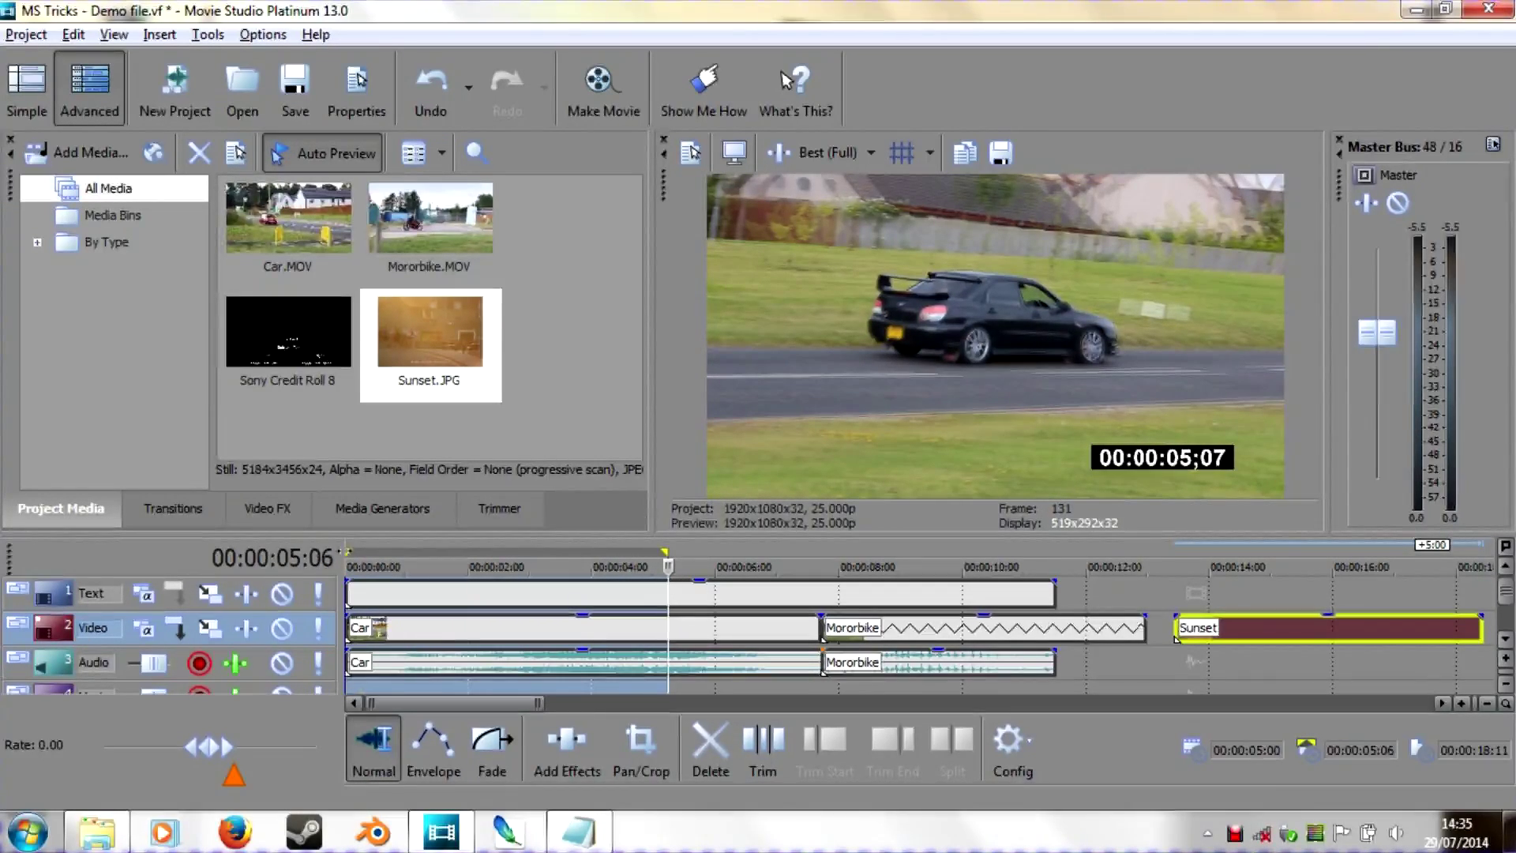
left_click_drag(687, 553, 835, 552)
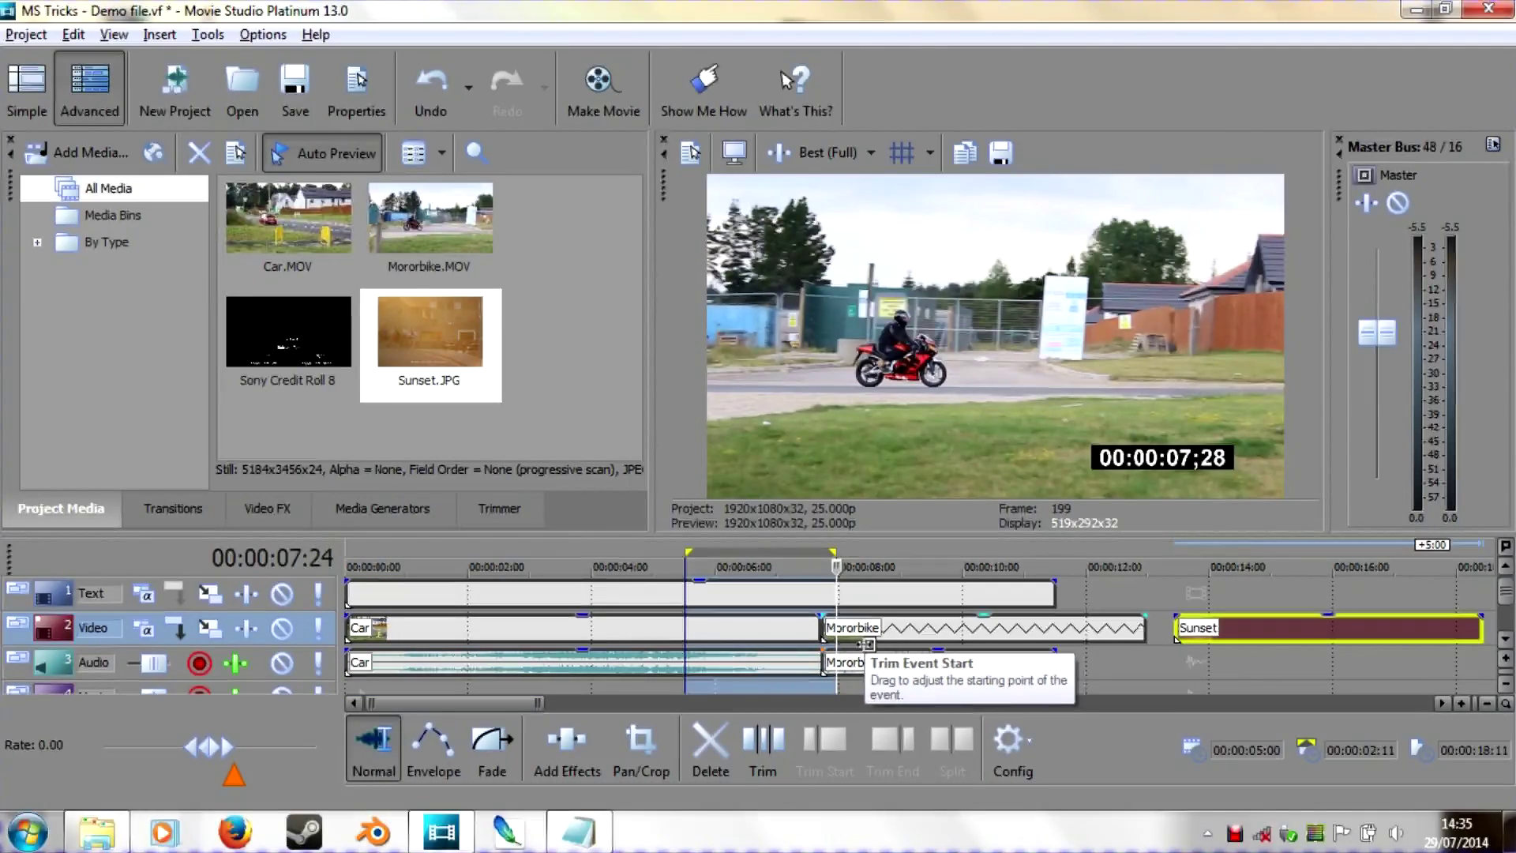
key("space")
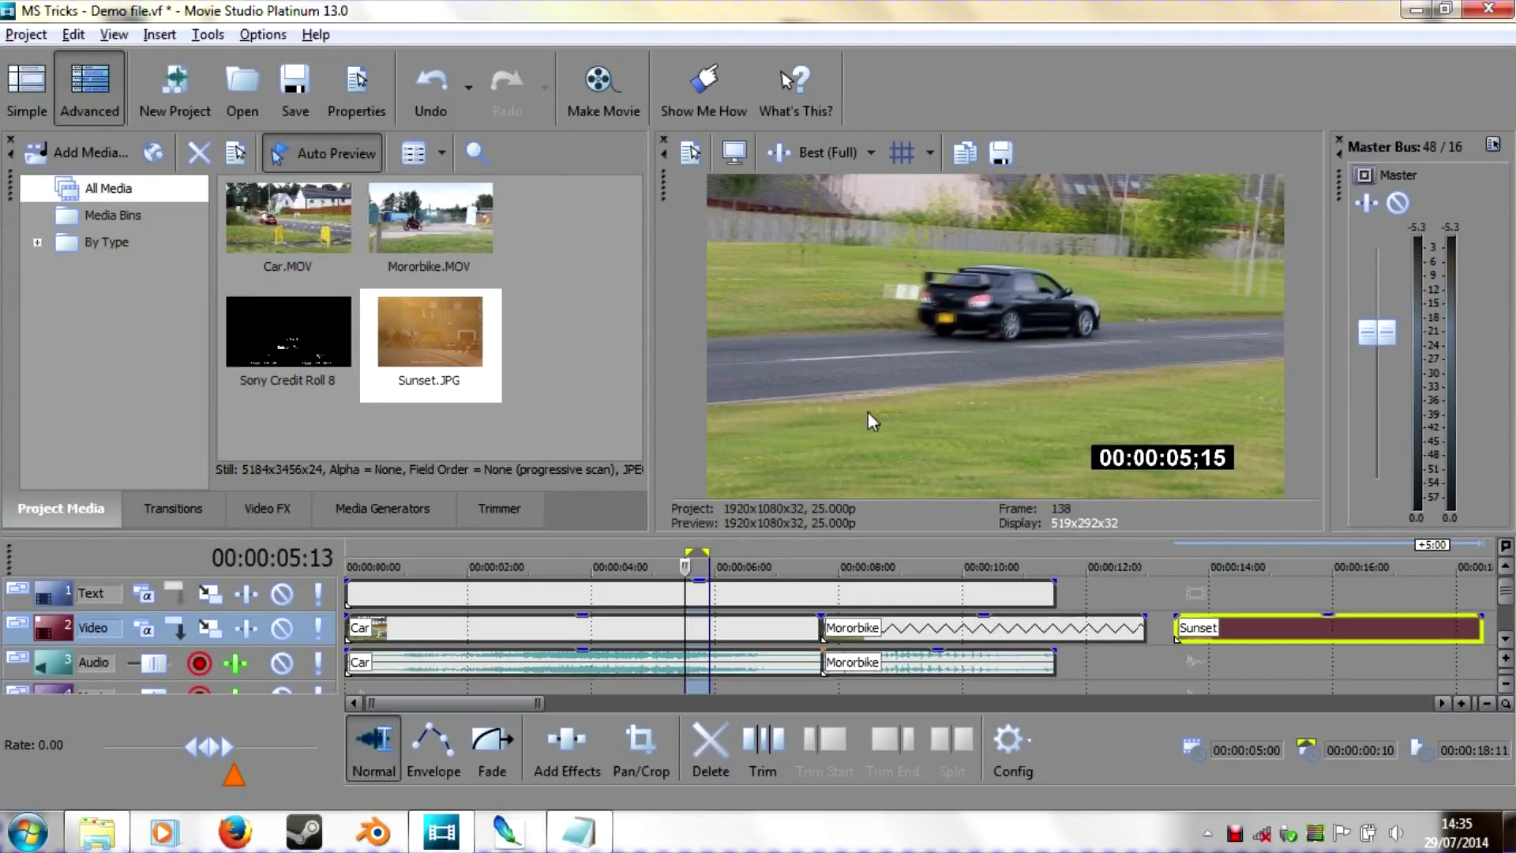
left_click(263, 35)
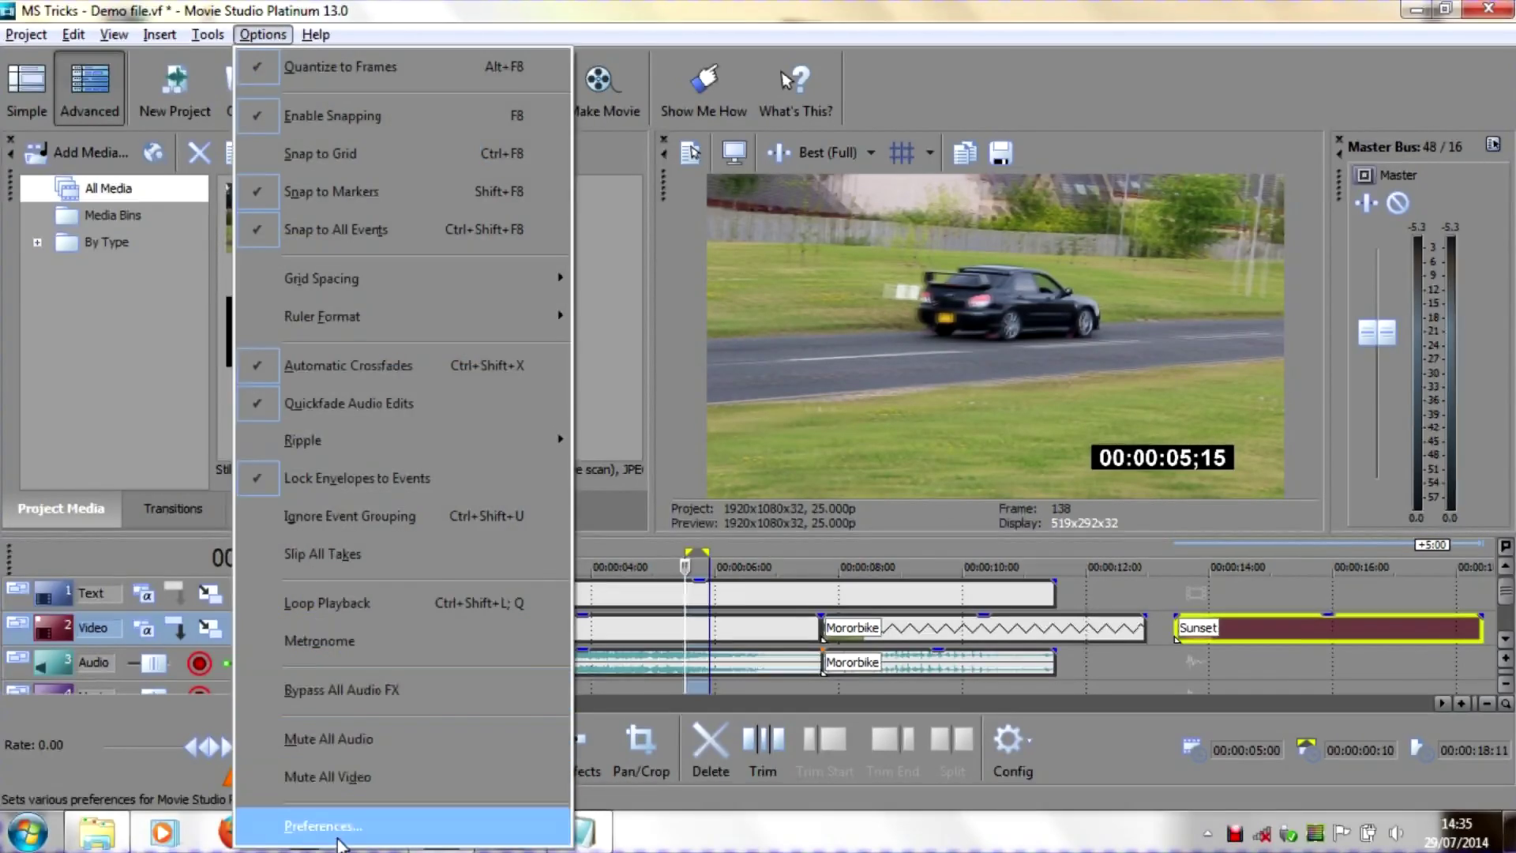
left_click(340, 828)
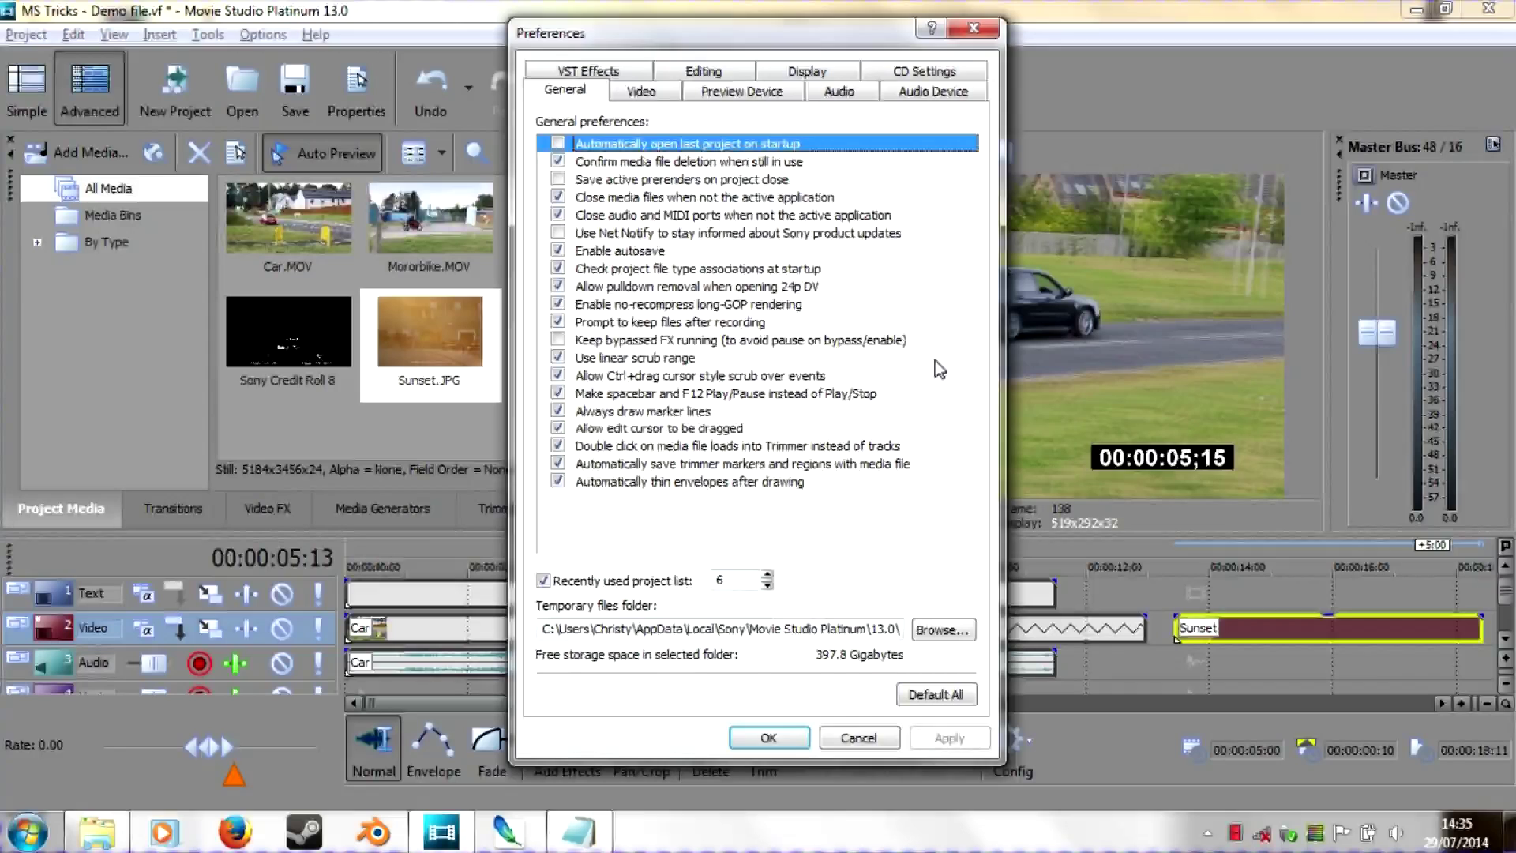
left_click(675, 86)
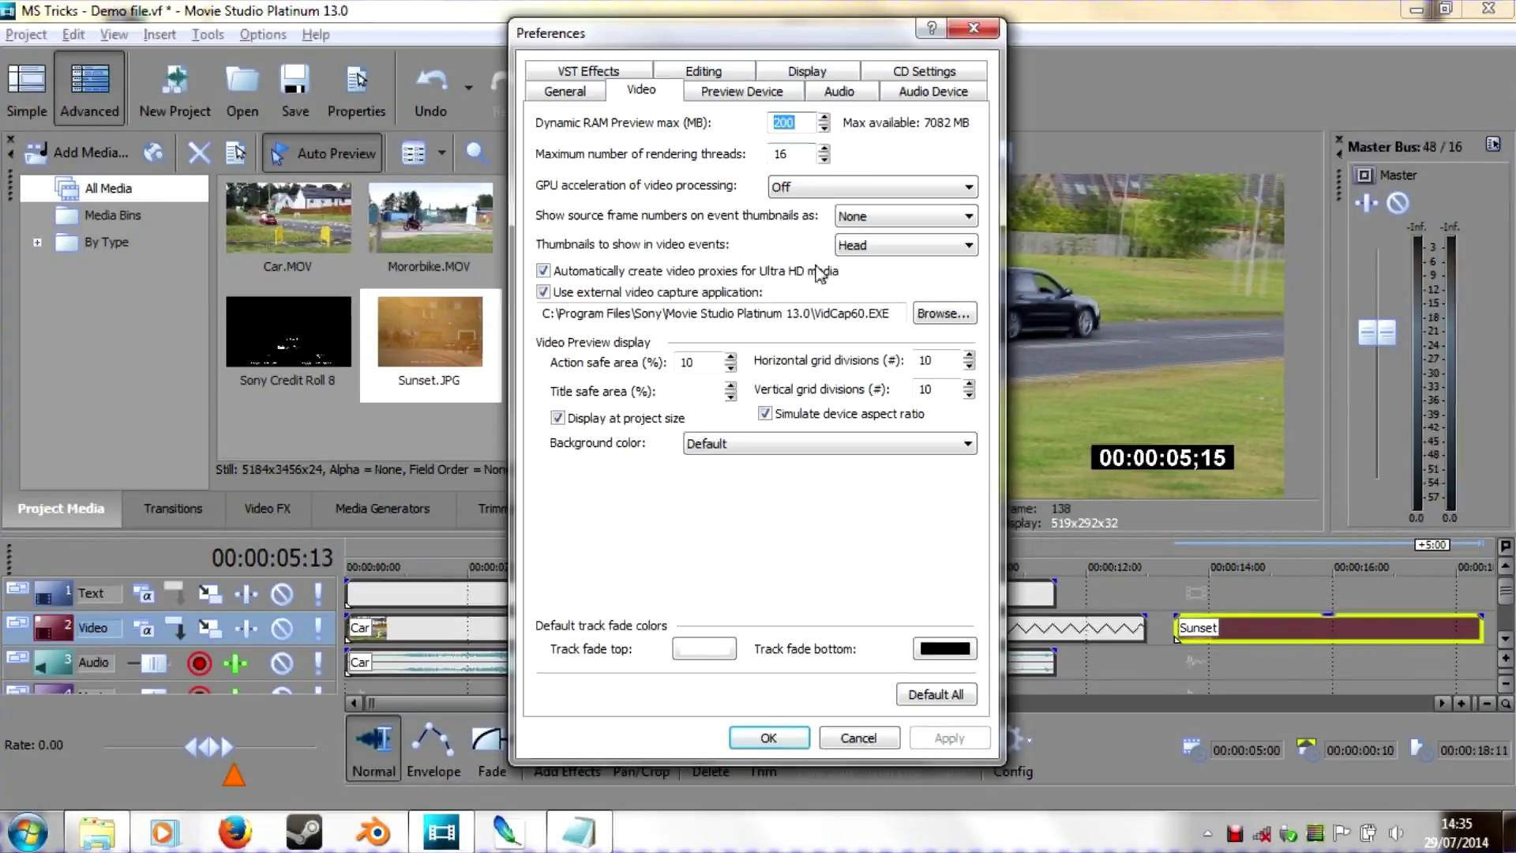
left_click(769, 735)
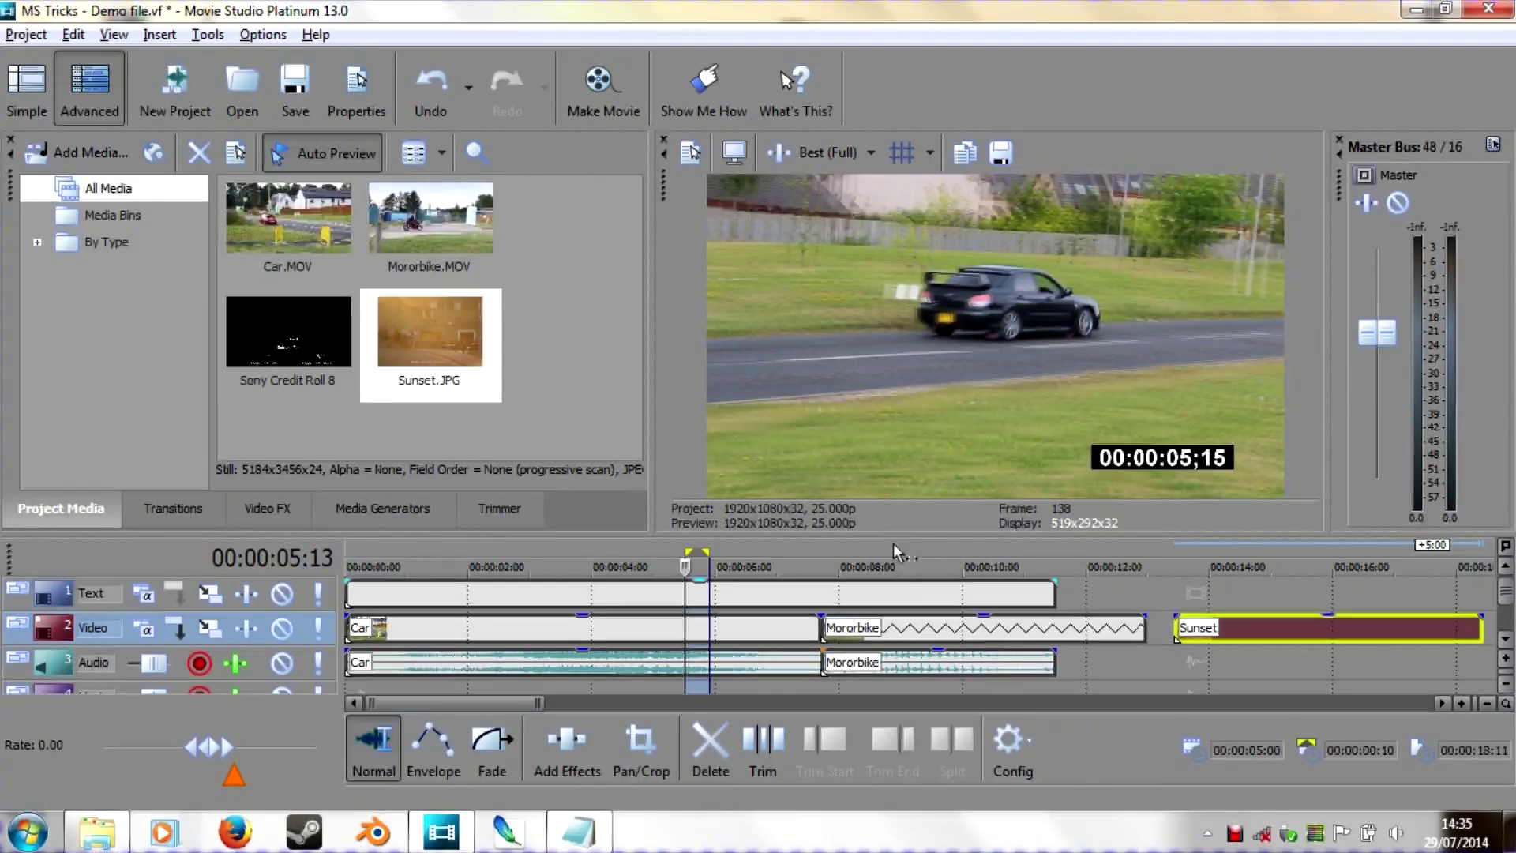
- Play briefly, then bring up the Text event's Video Event FX with its keyframe timeline shown
left_click(834, 583)
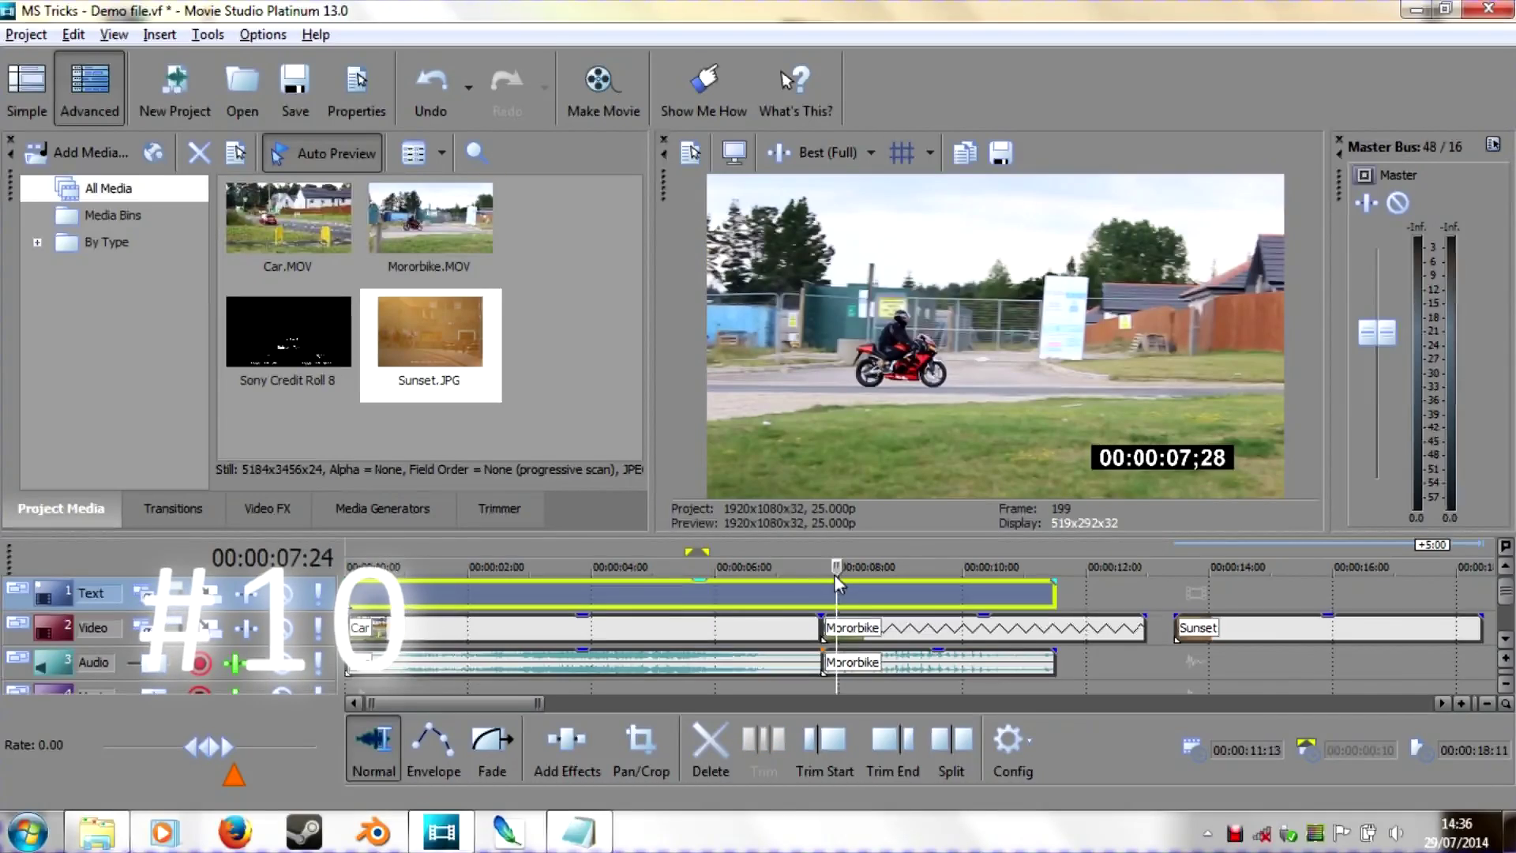
key("space")
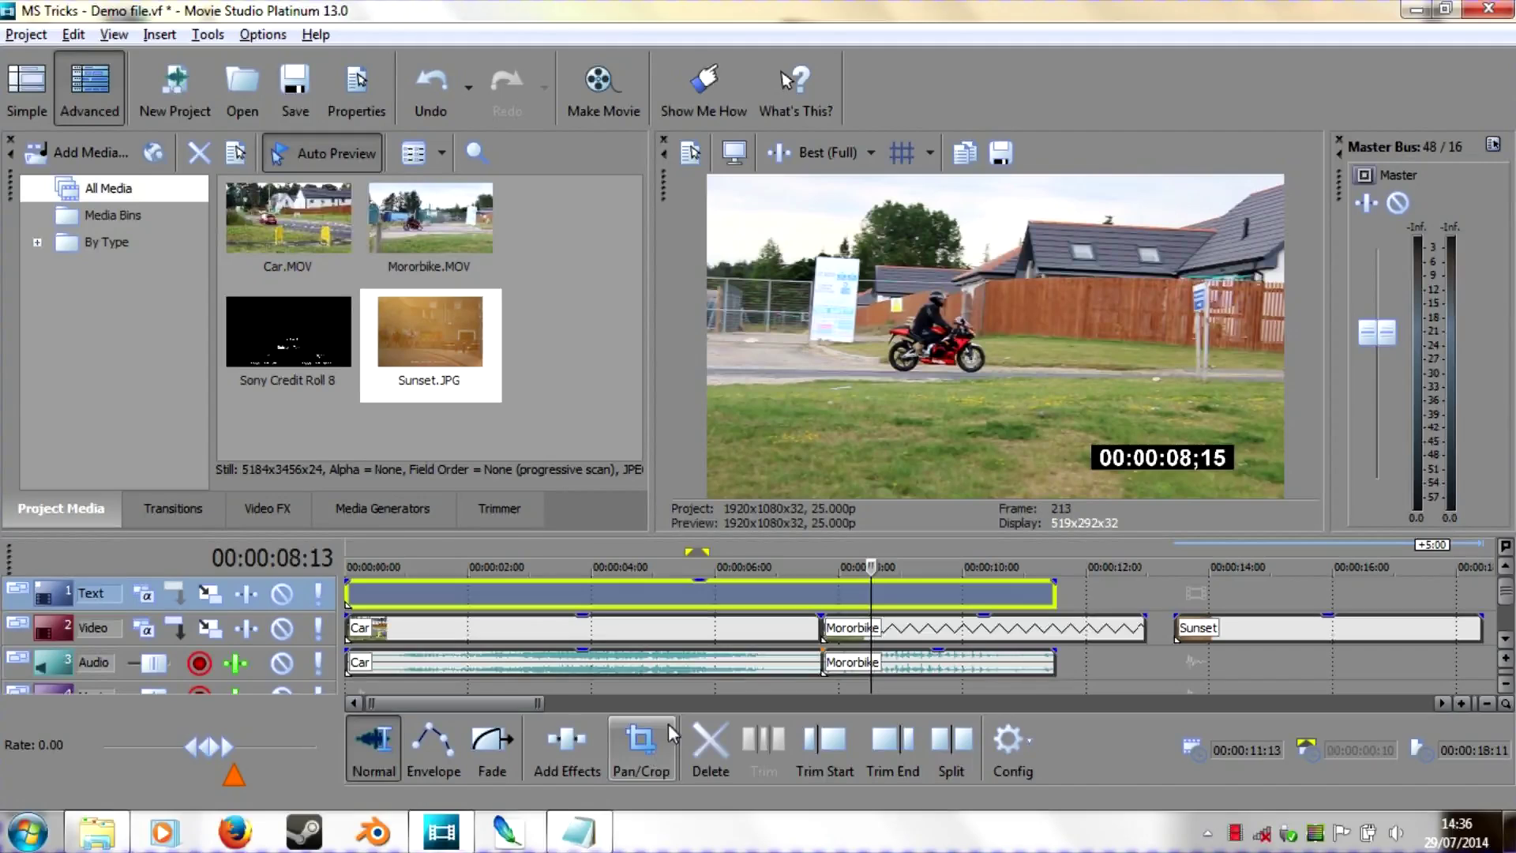
right_click(680, 619)
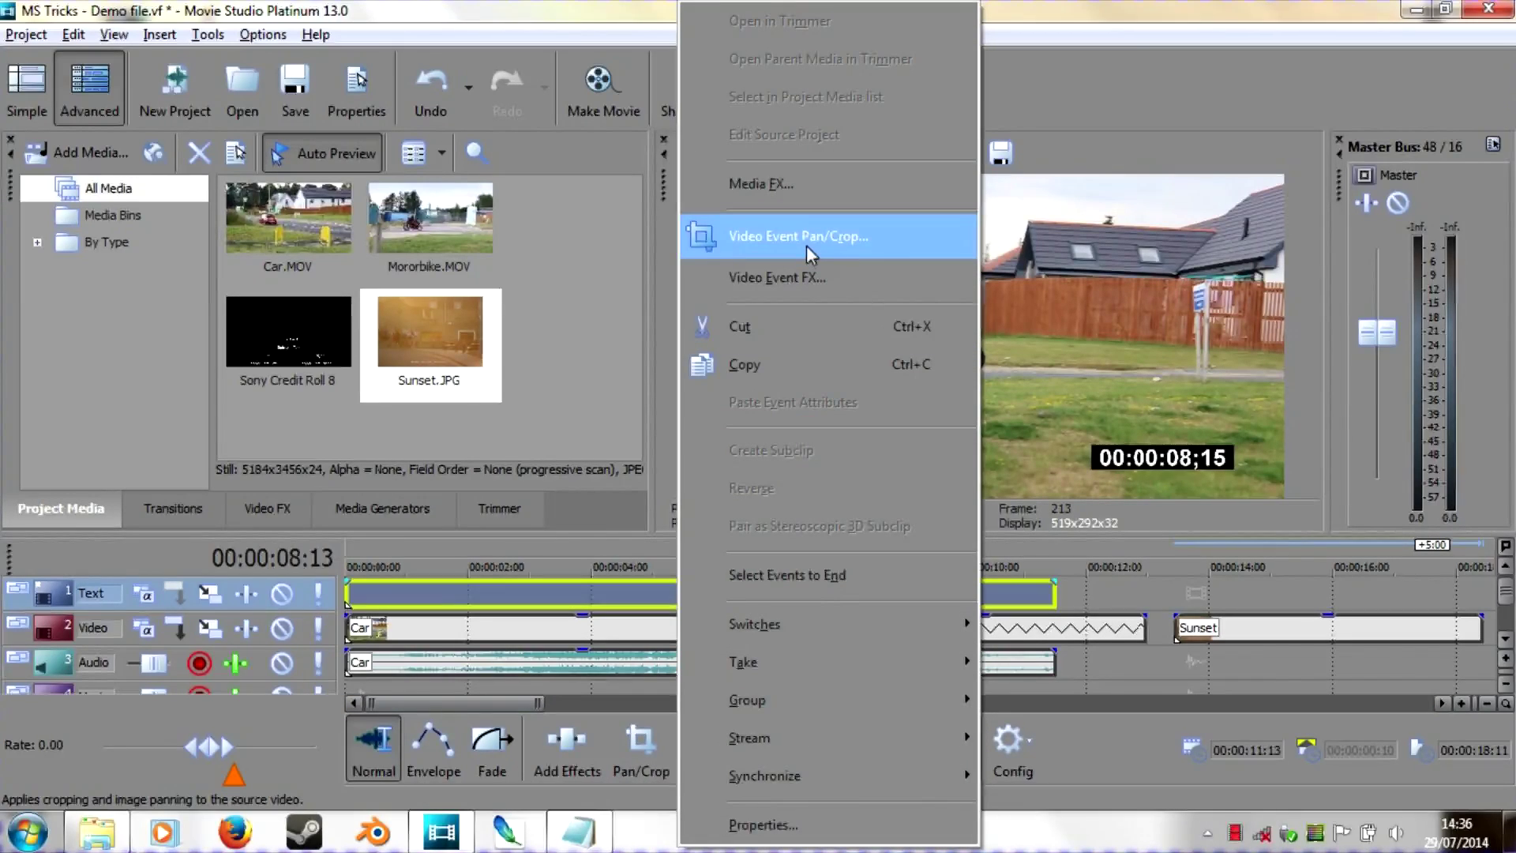
left_click(807, 276)
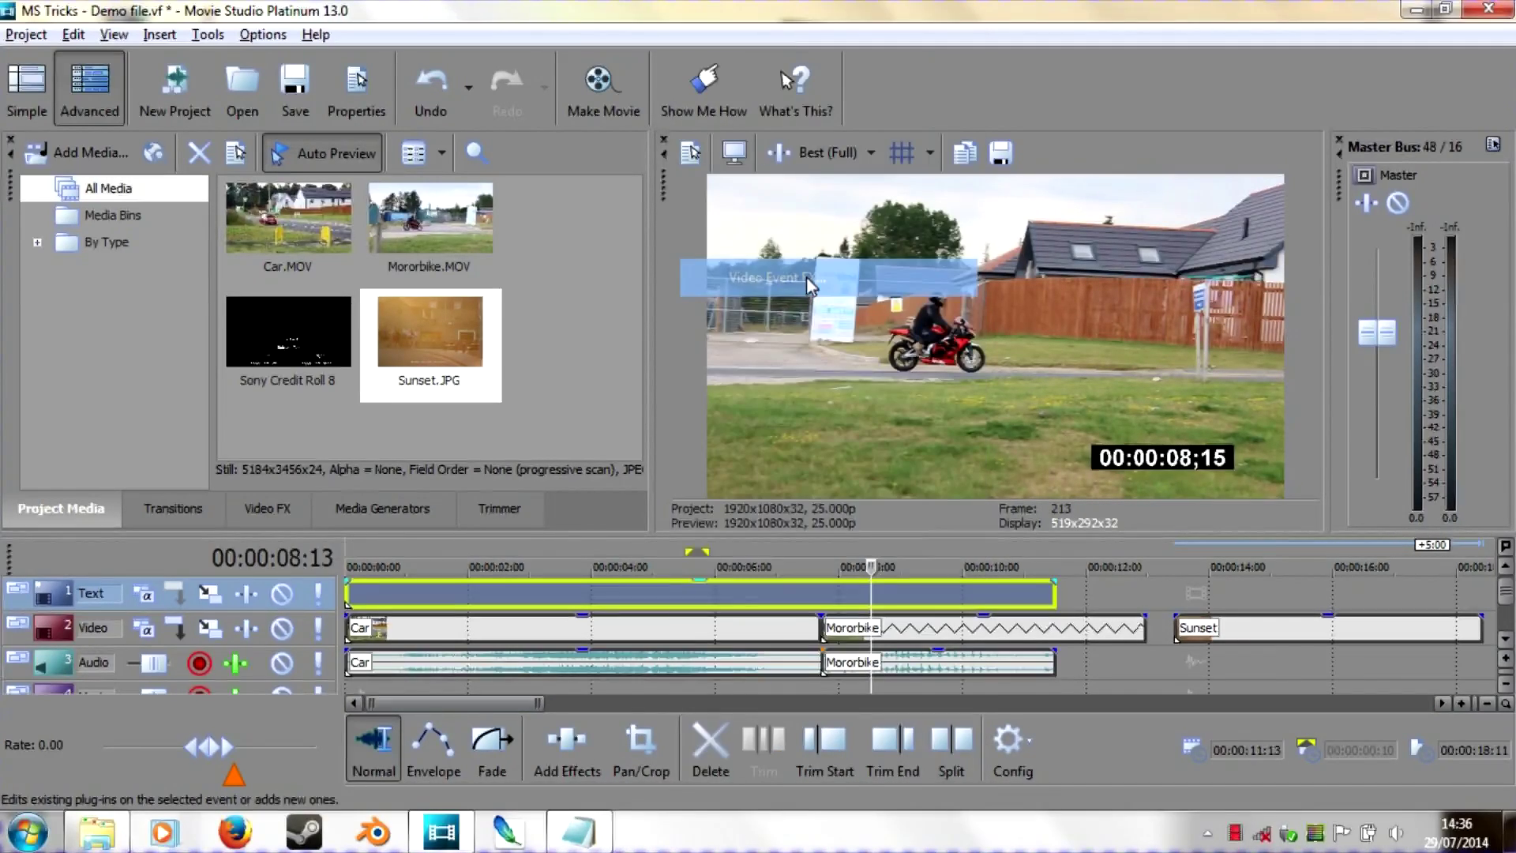
left_click_drag(182, 246, 512, 116)
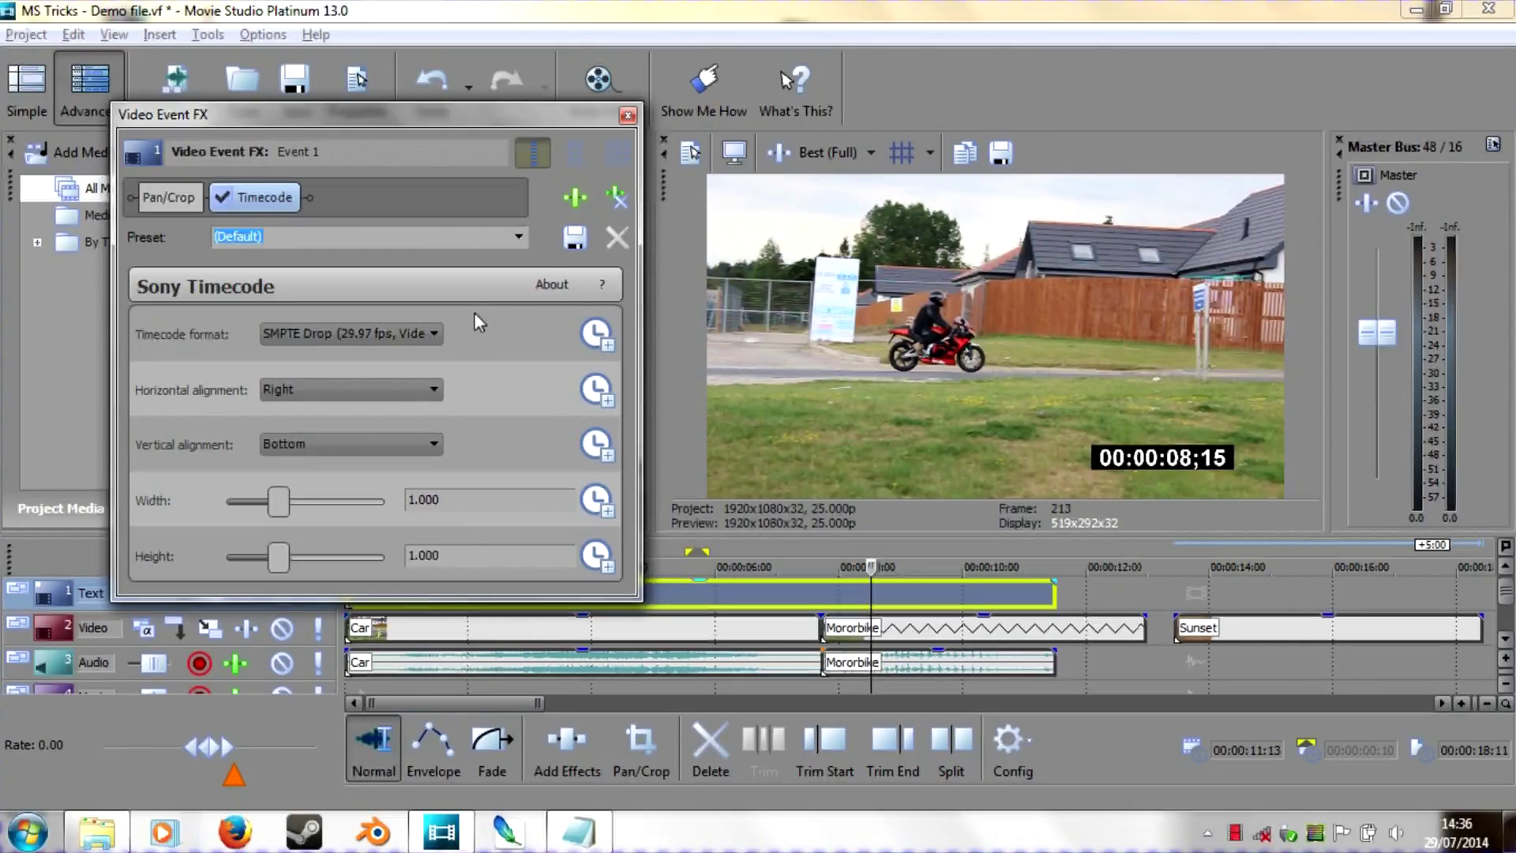
mouse_move(475, 108)
left_mouse_down()
mouse_move(231, 192)
mouse_move(513, 161)
left_mouse_up()
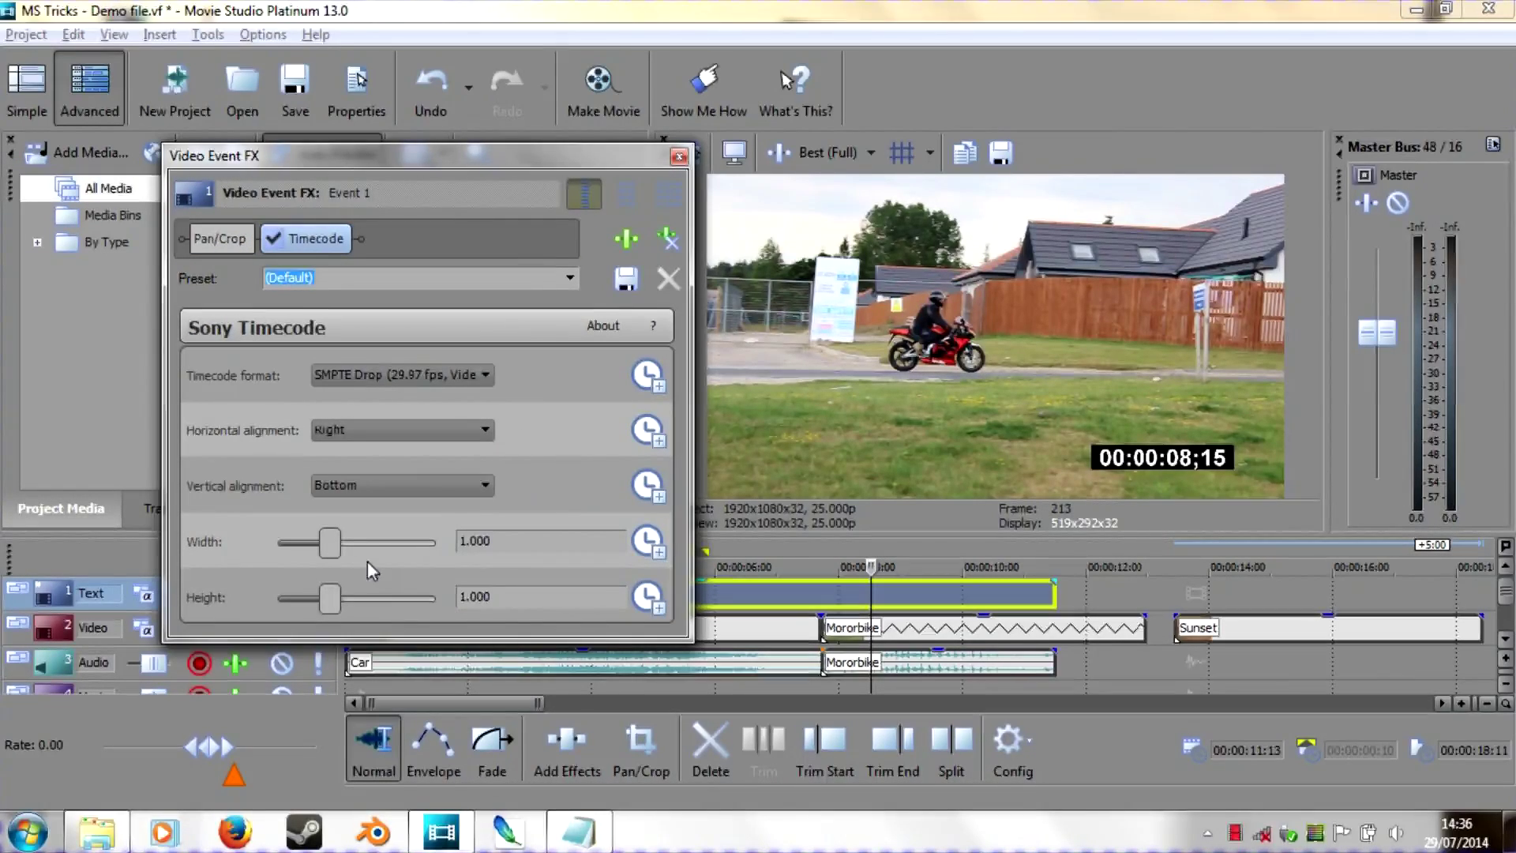
left_click(649, 542)
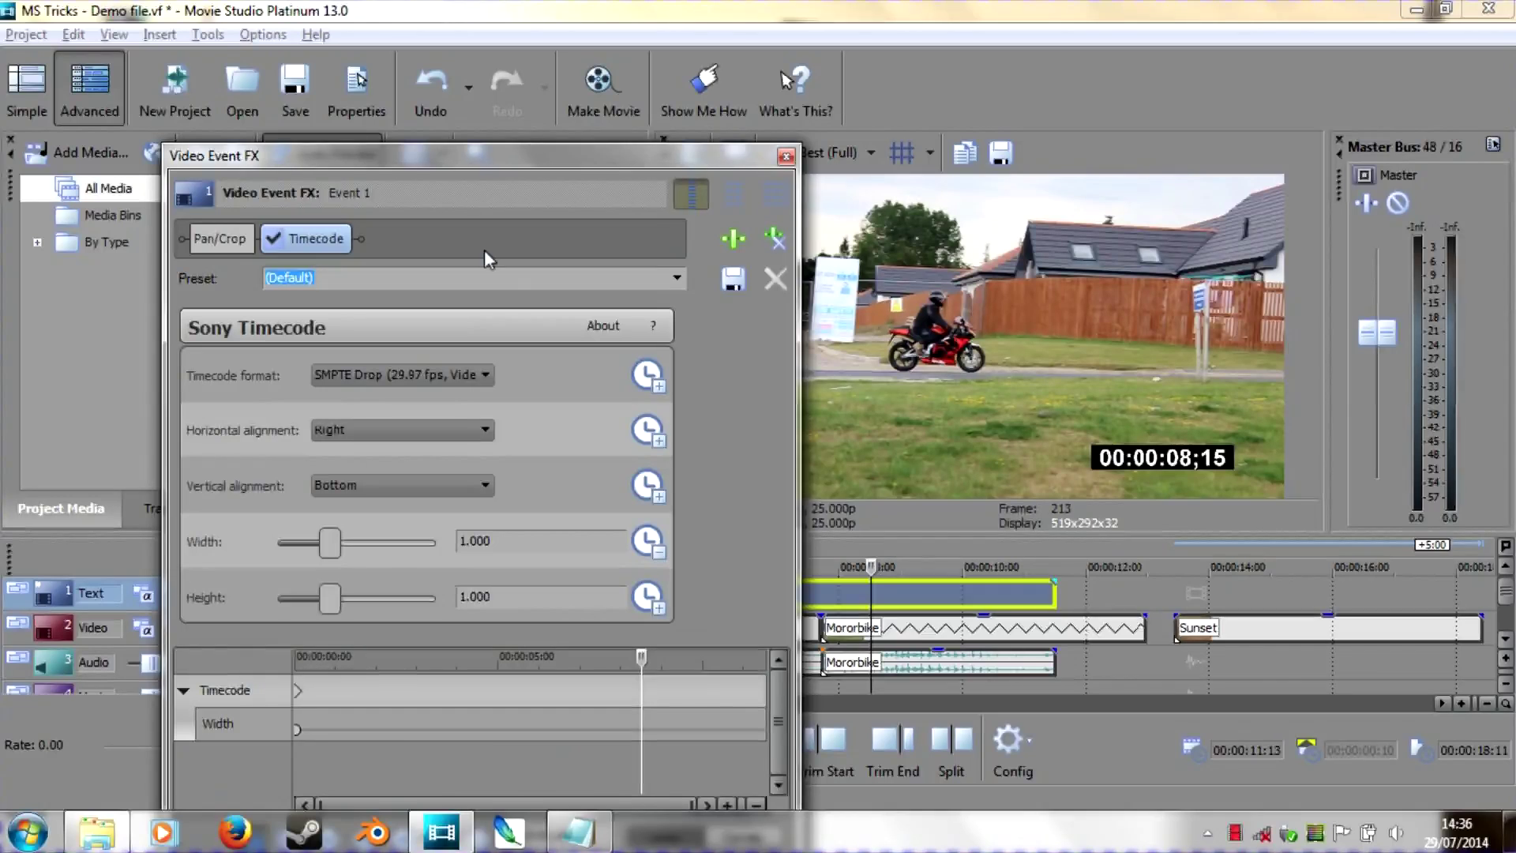
left_click_drag(478, 156, 282, 12)
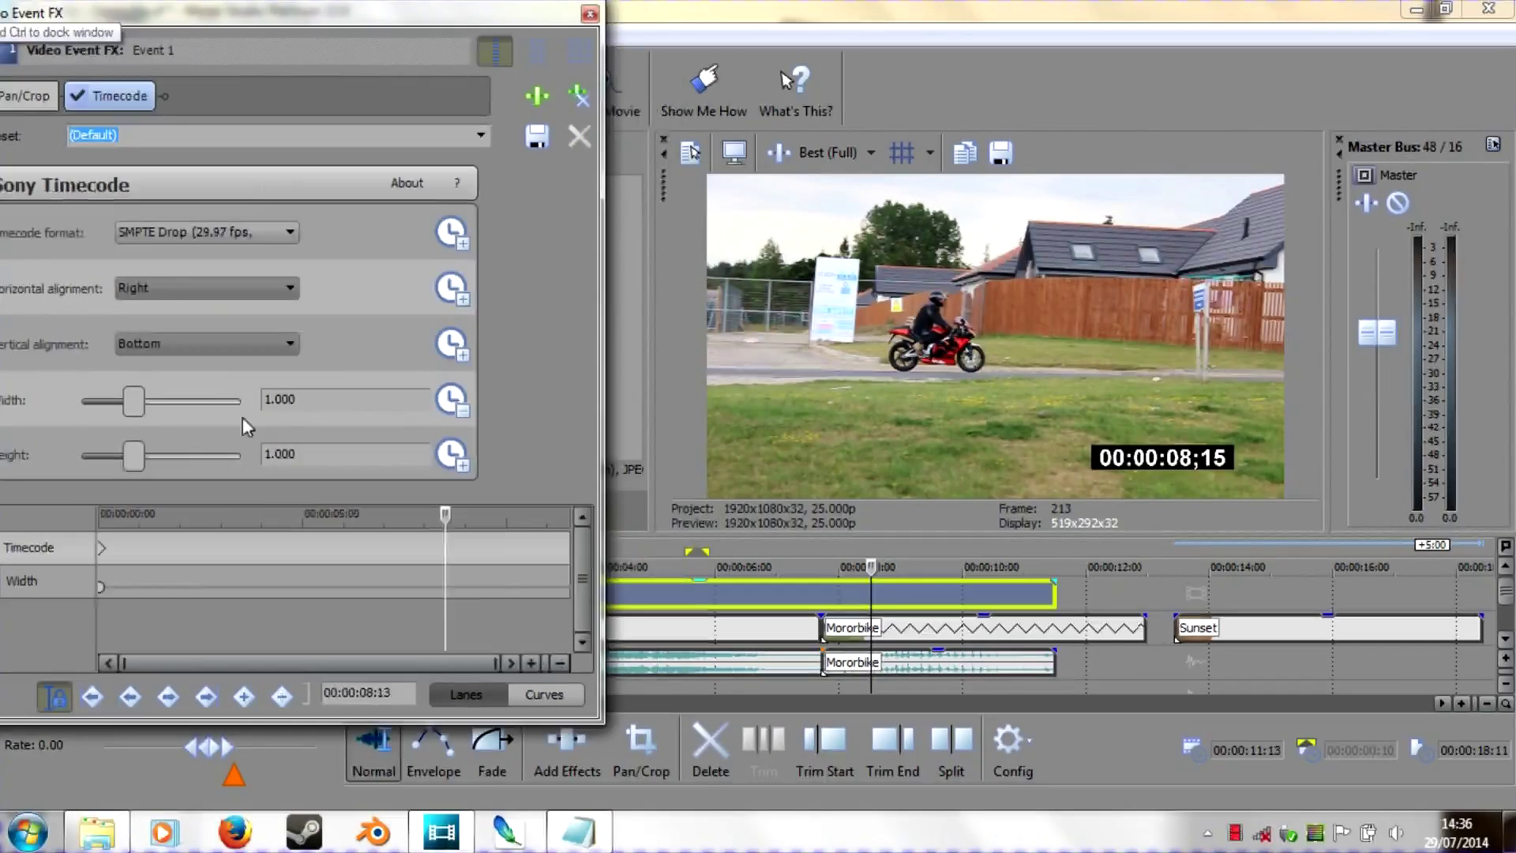
- With Sync Cursor on, add a wider Width keyframe about five seconds in, then return the cursor to 01:04
left_click(56, 700)
mouse_move(449, 512)
left_mouse_down()
mouse_move(211, 539)
mouse_move(431, 512)
left_mouse_up()
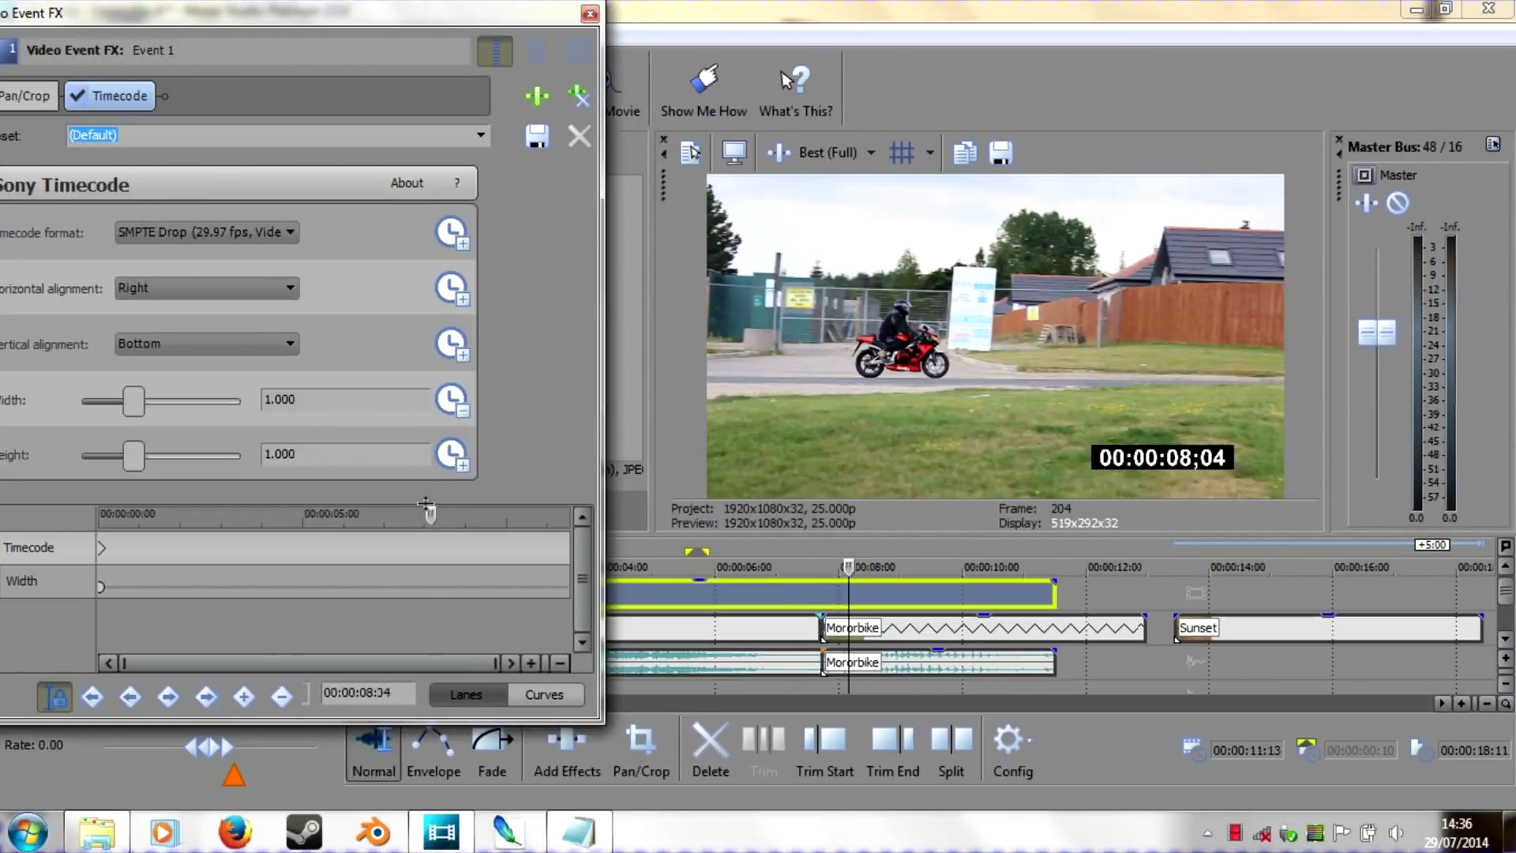
mouse_move(427, 513)
left_mouse_down()
mouse_move(148, 544)
mouse_move(312, 514)
left_mouse_up()
left_click(145, 517)
left_click(318, 509)
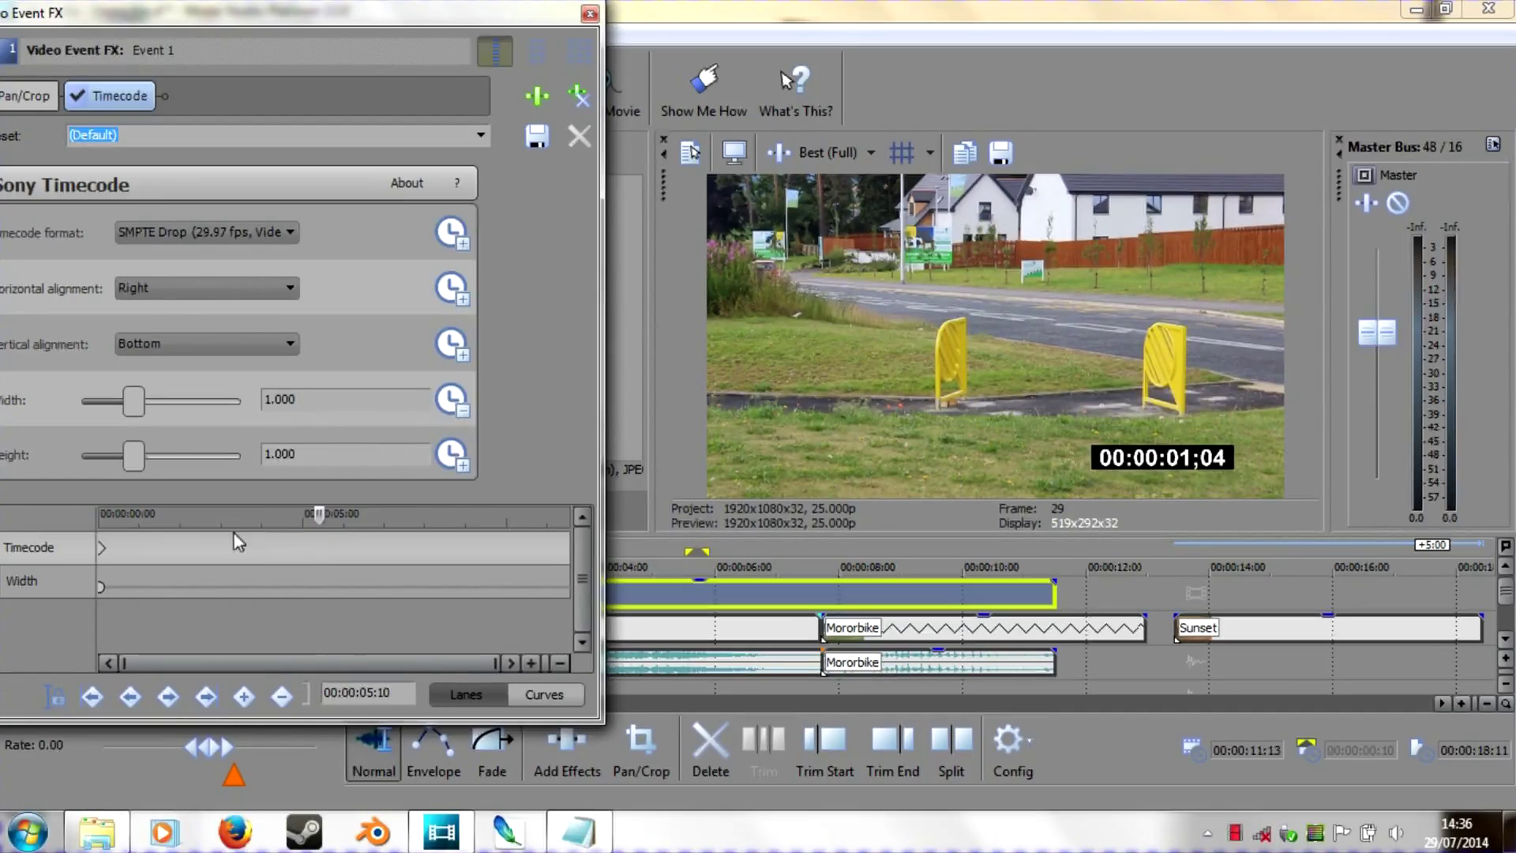
left_click_drag(136, 412, 196, 401)
left_click_drag(319, 513, 133, 512)
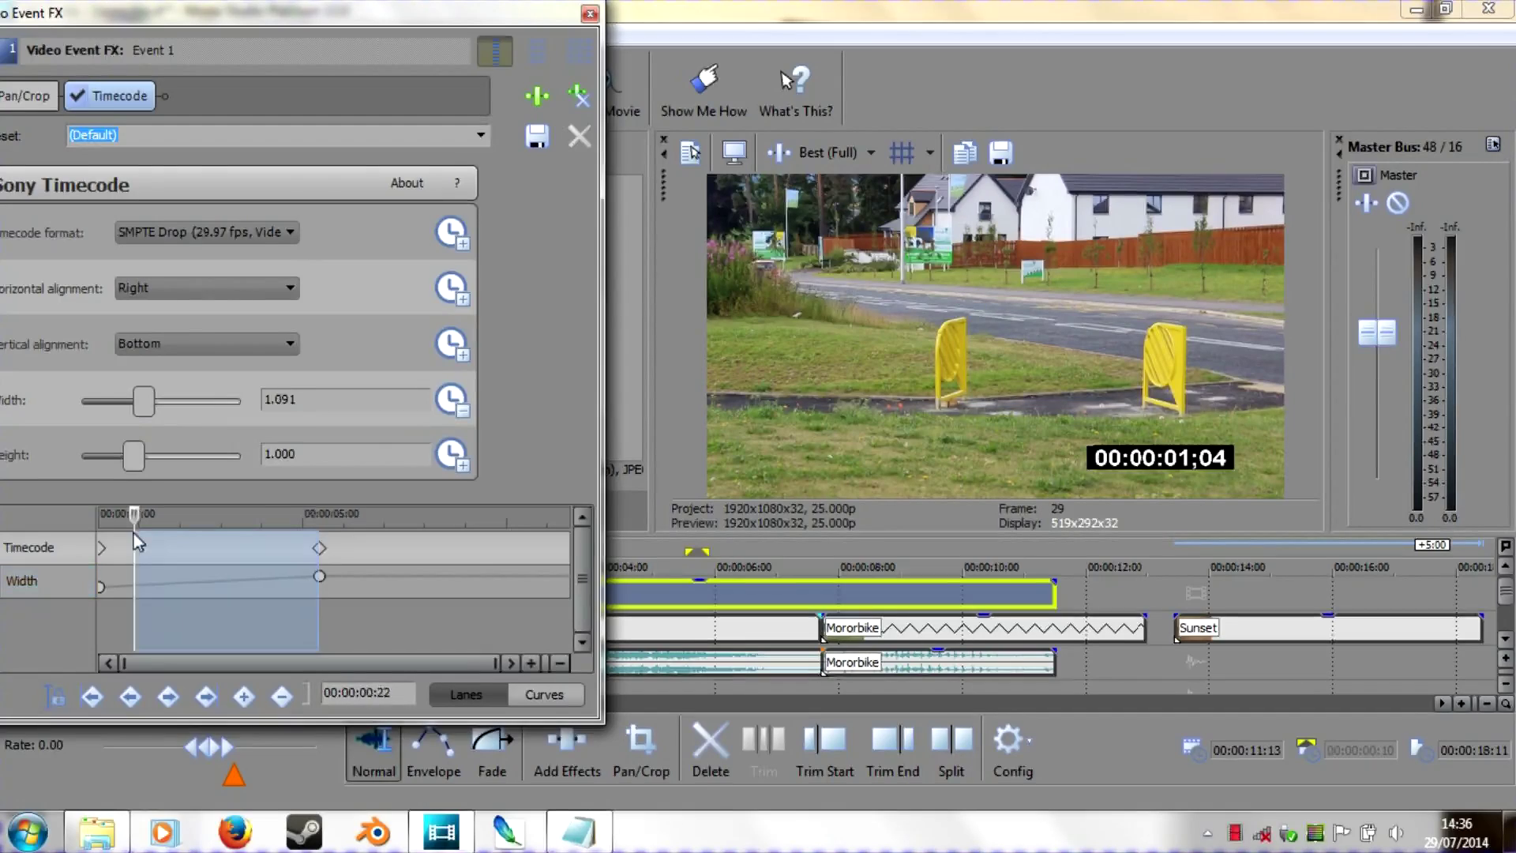
left_click(146, 513)
left_click(589, 12)
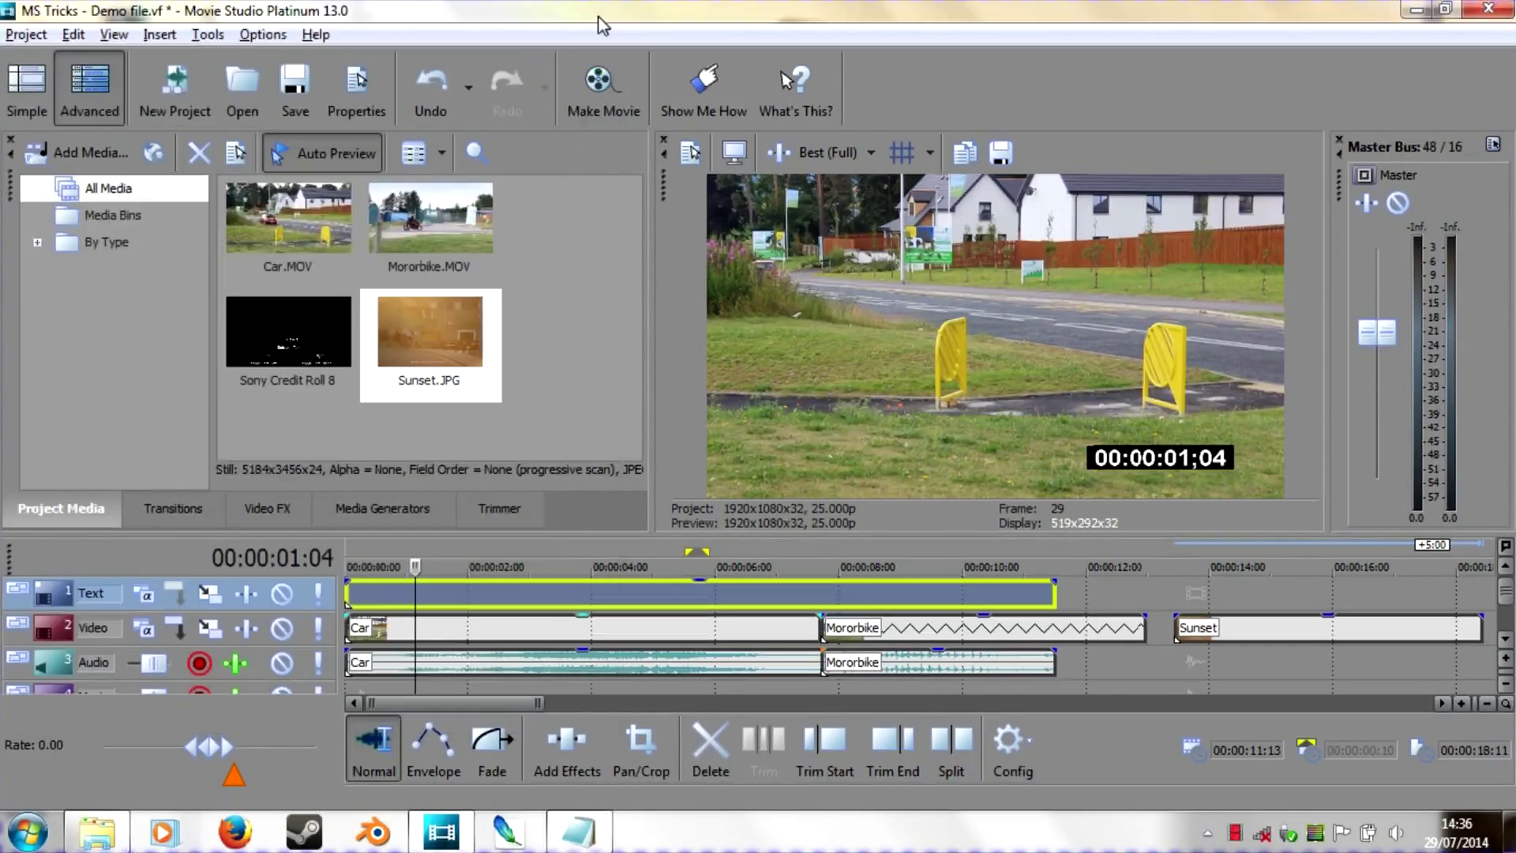
key("space")
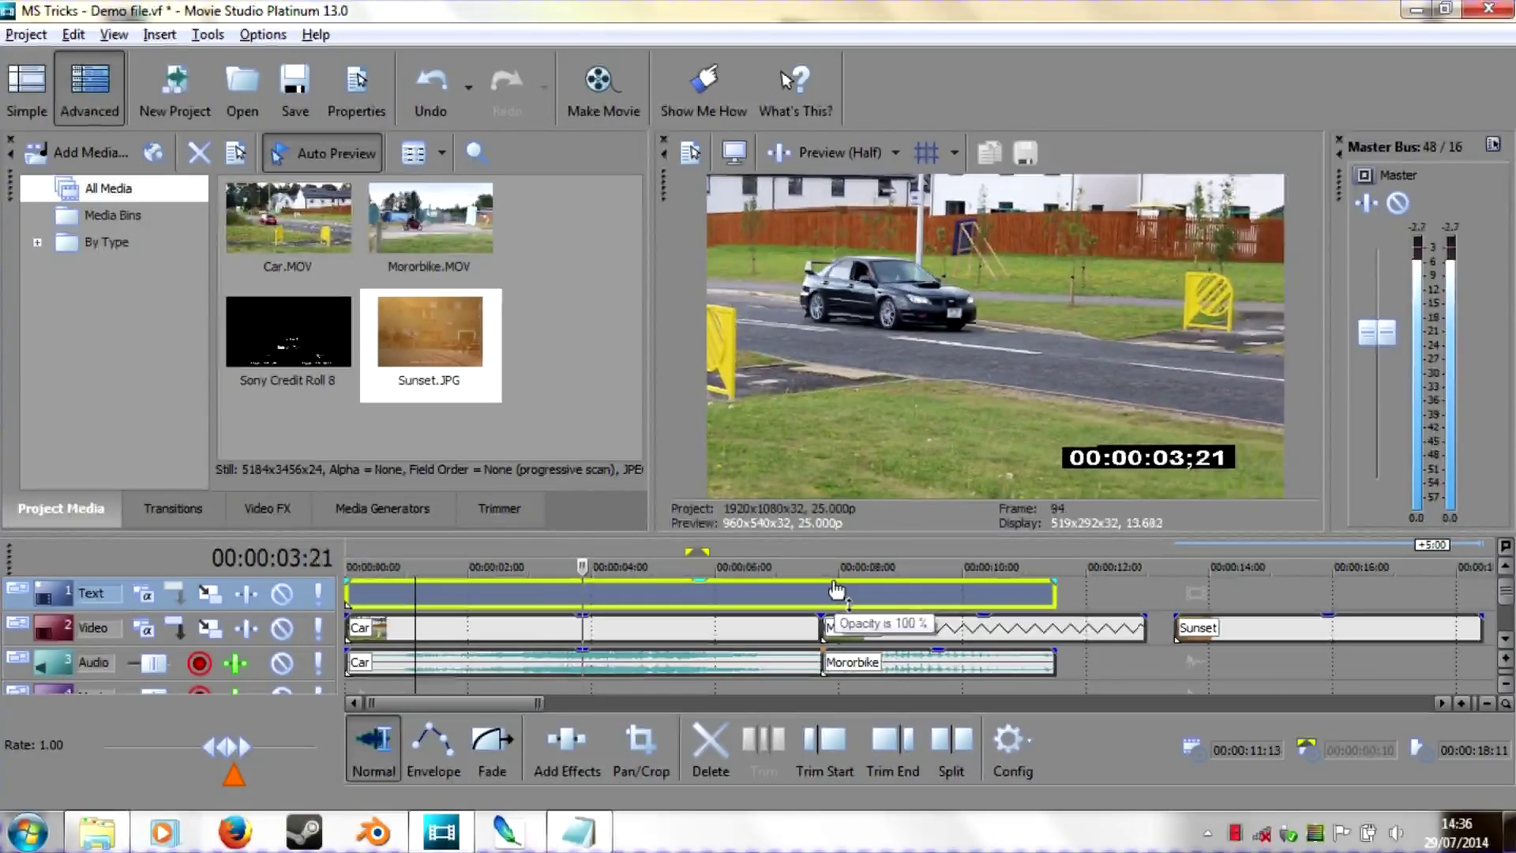
key("space")
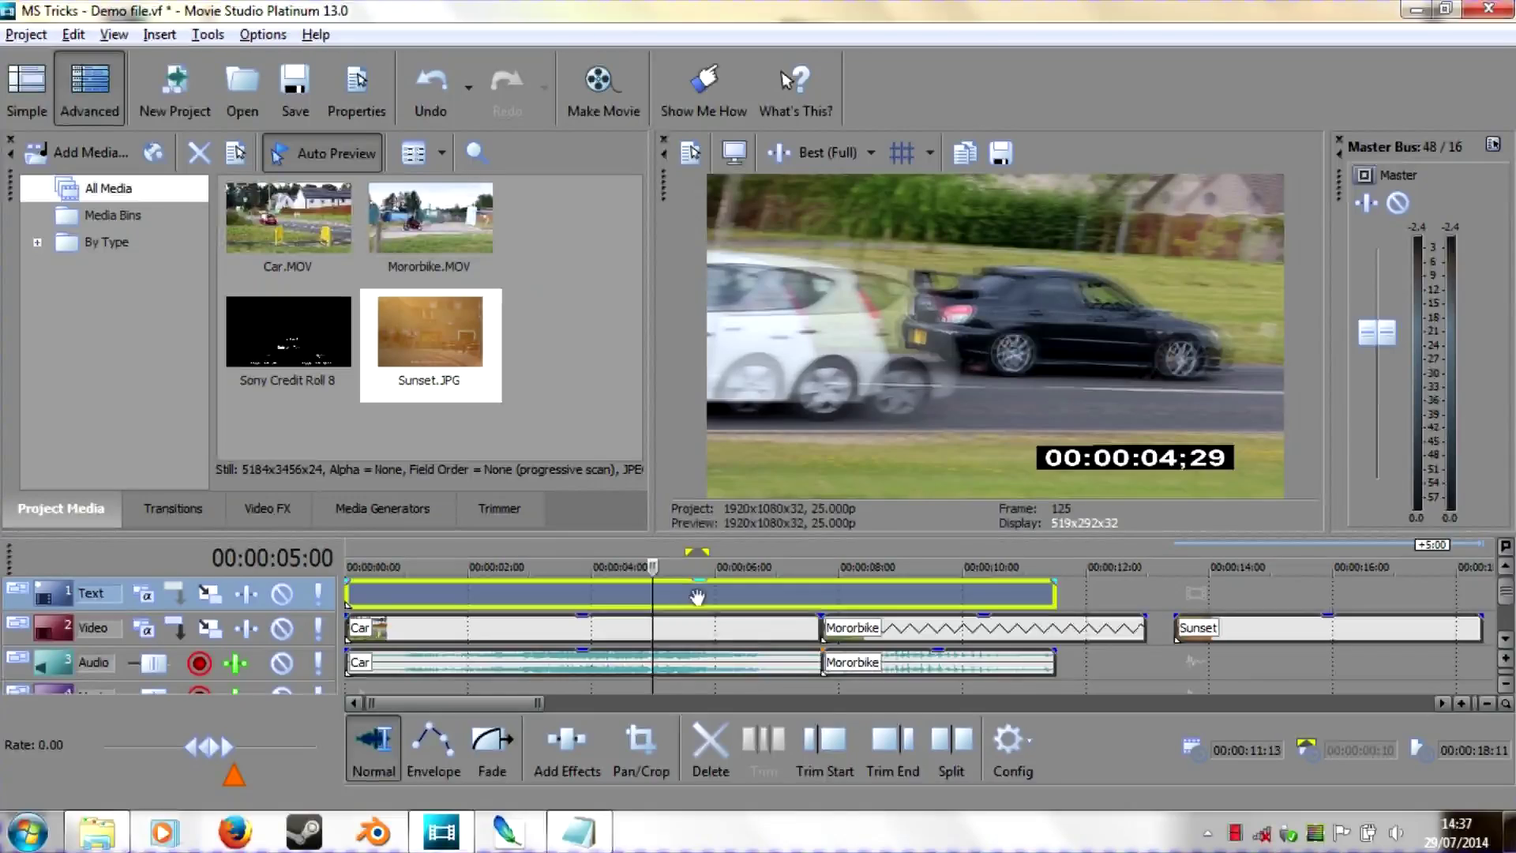
right_click(697, 624)
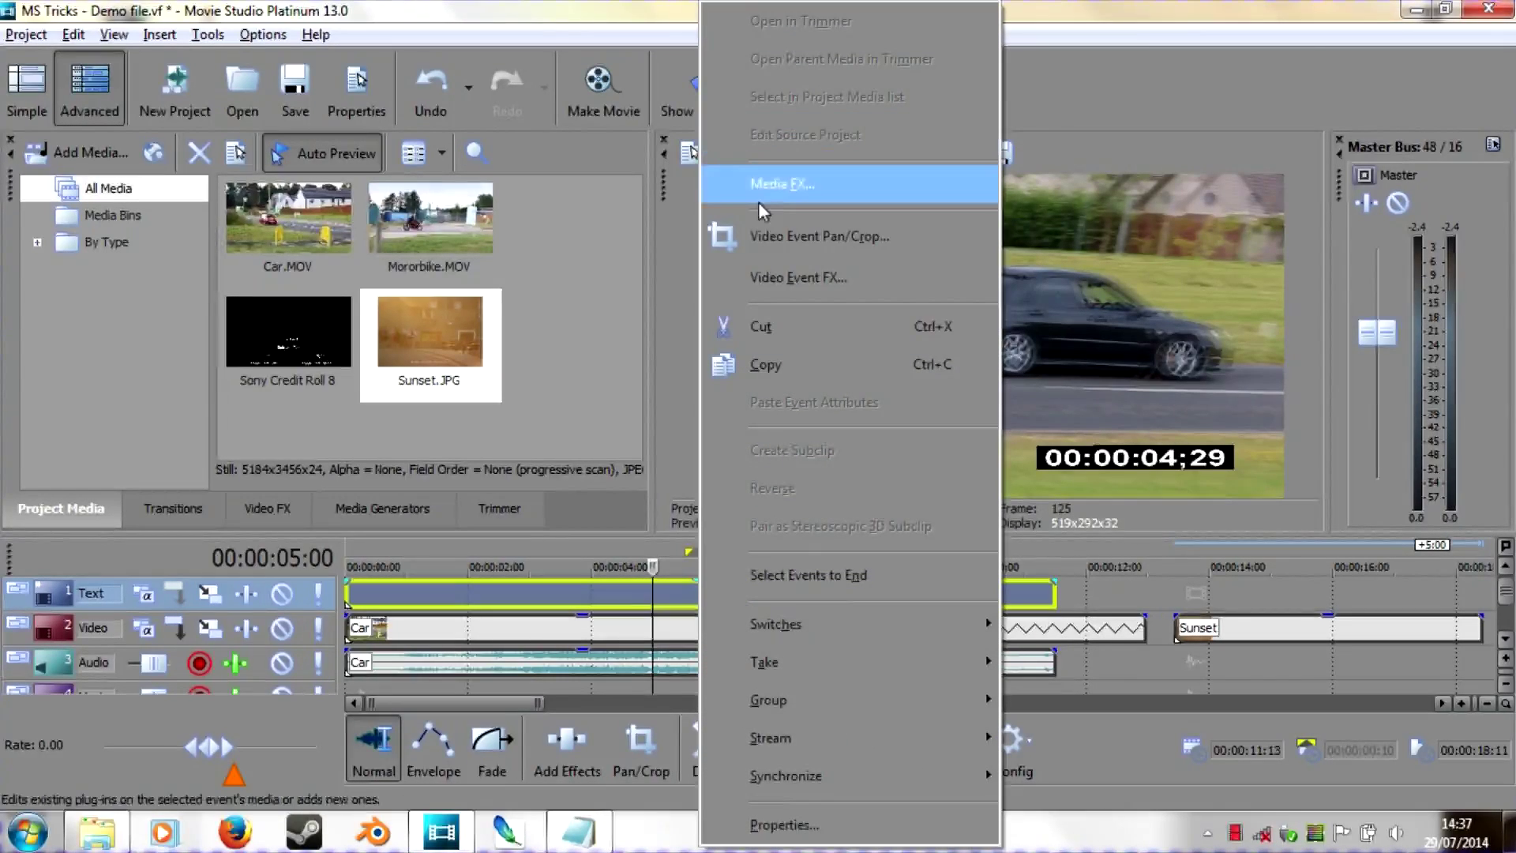
left_click(758, 236)
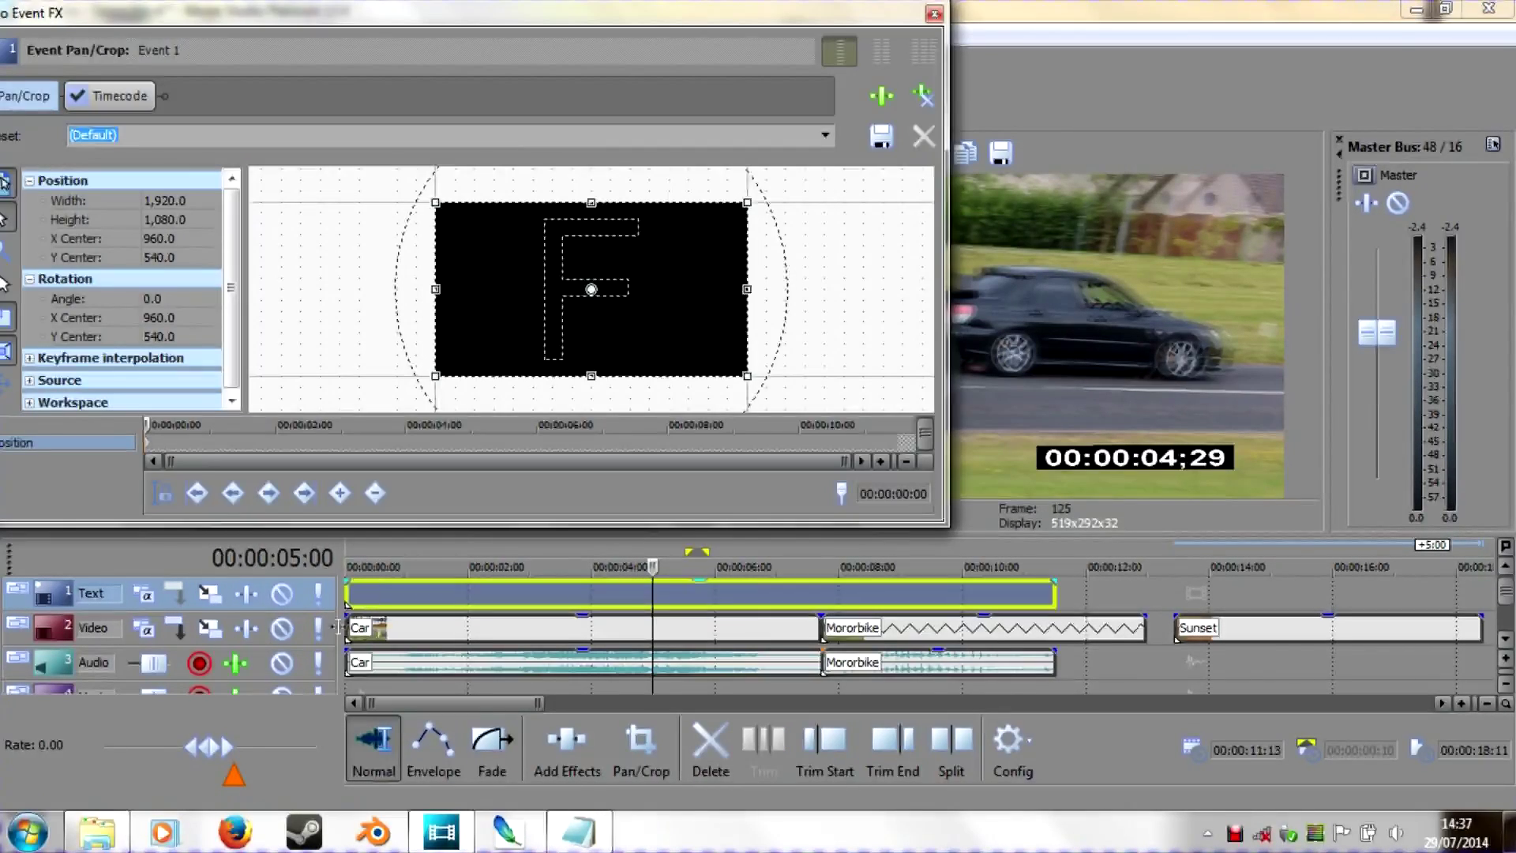
left_click(162, 491)
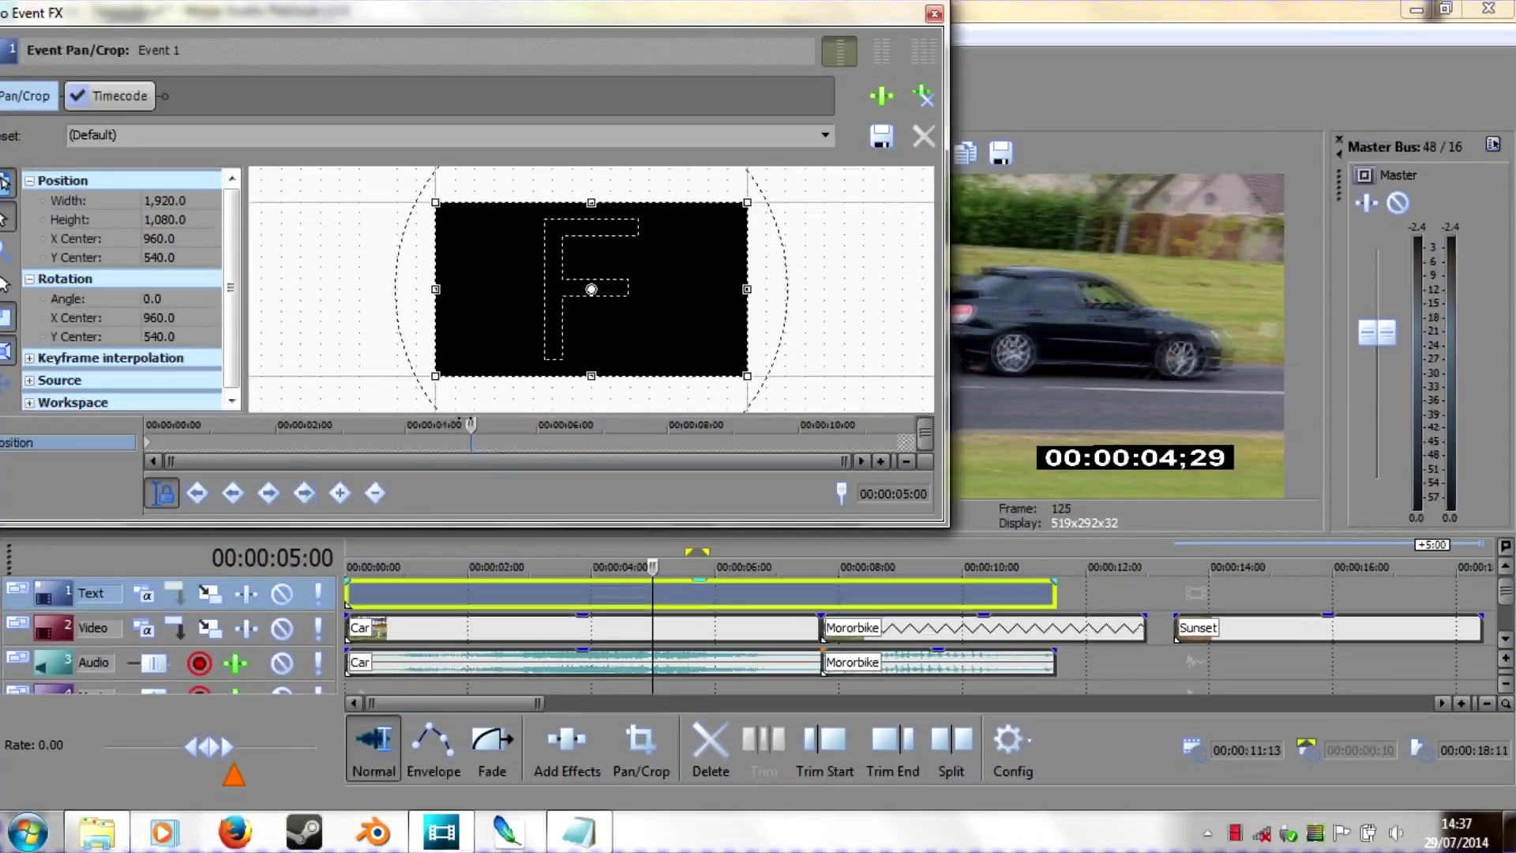
key("space")
left_click_drag(583, 424, 147, 424)
left_click(704, 542)
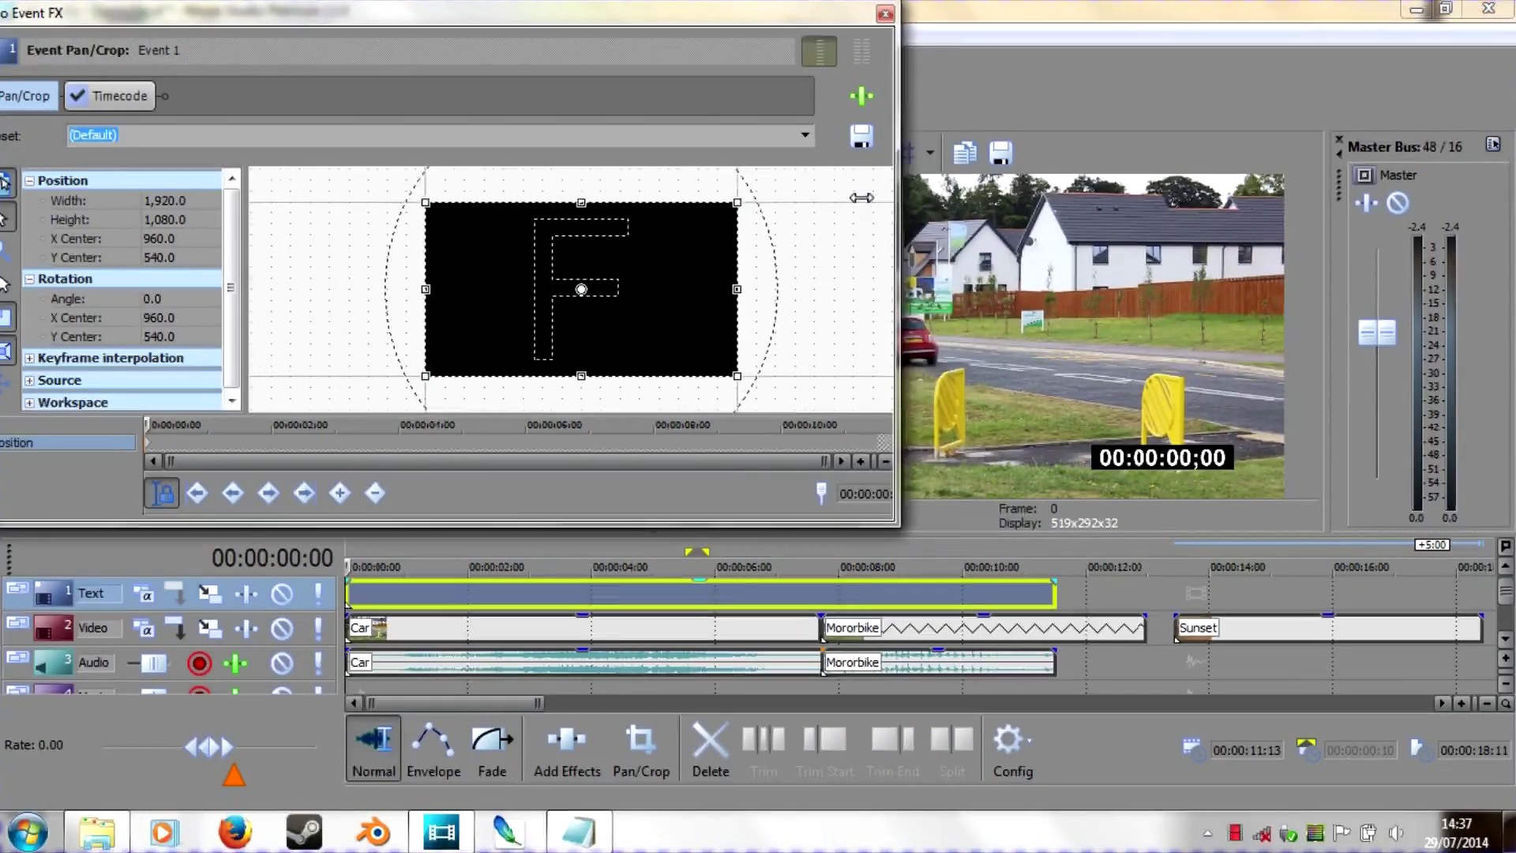
left_click_drag(944, 189, 790, 188)
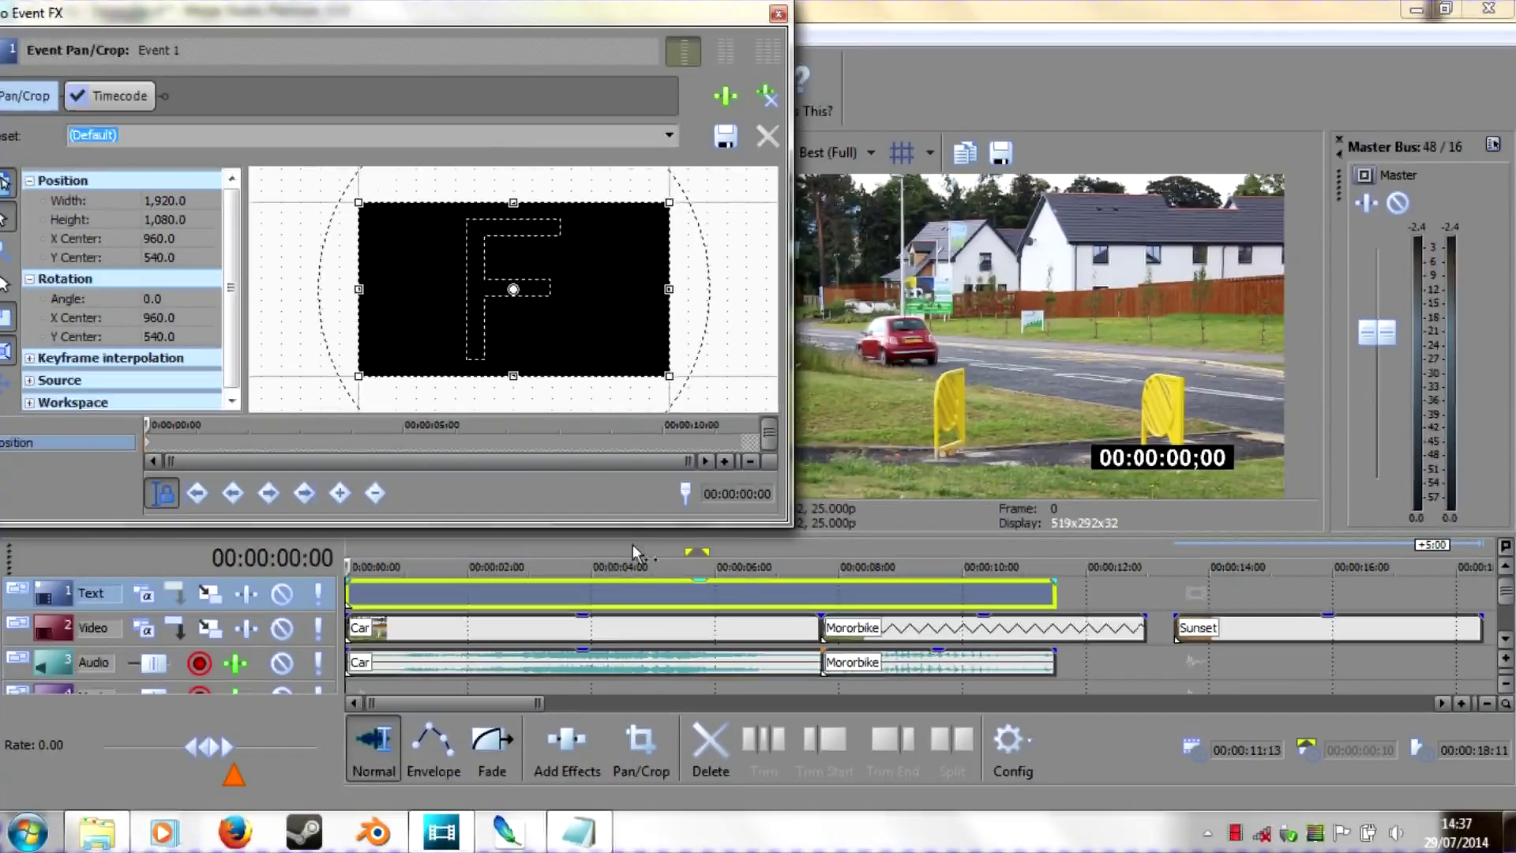
left_click(529, 558)
key("space")
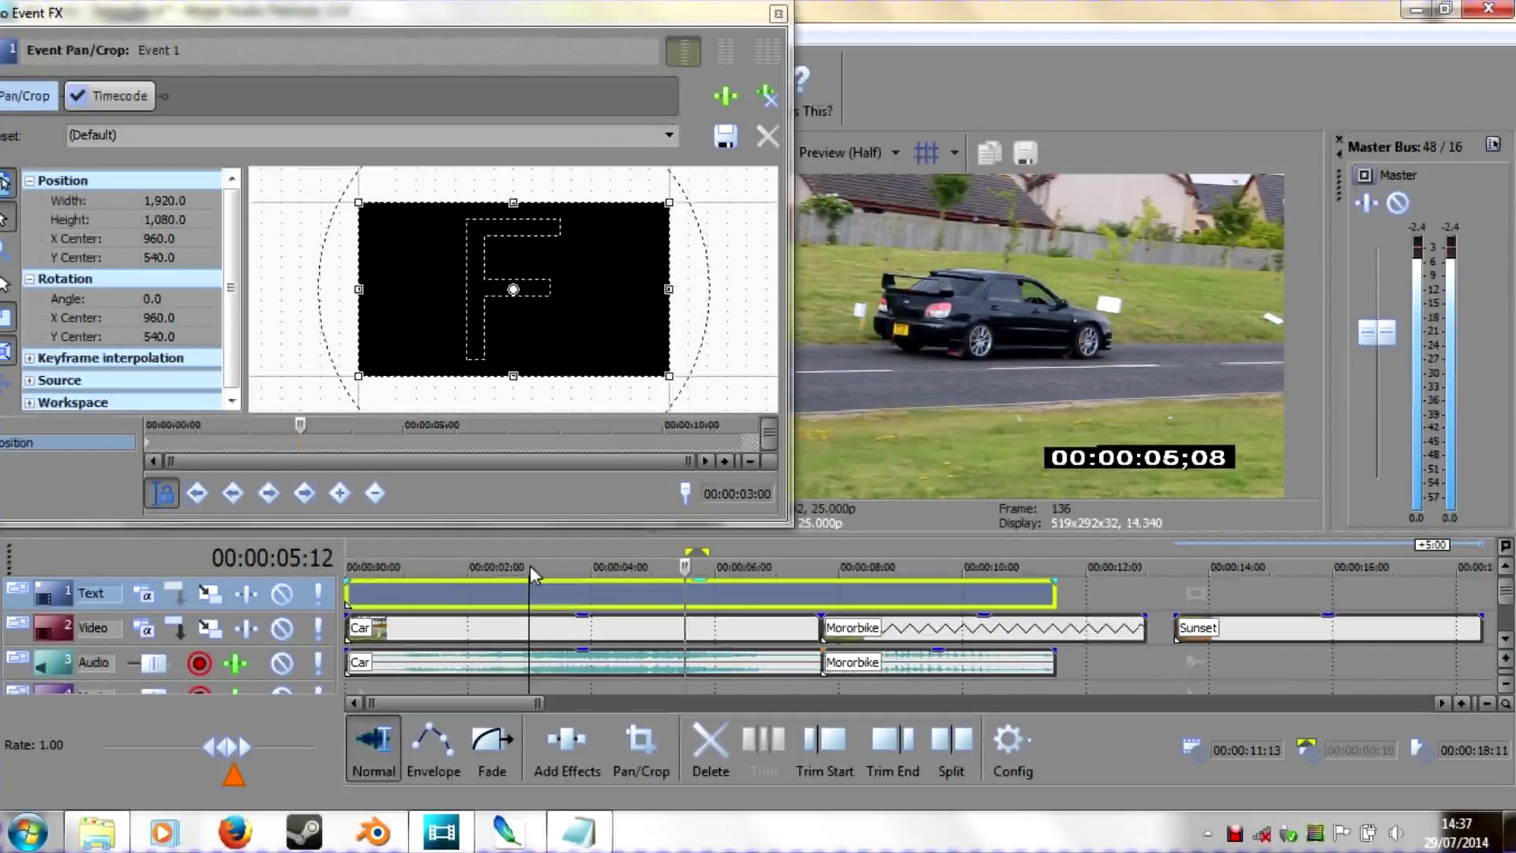
key("space")
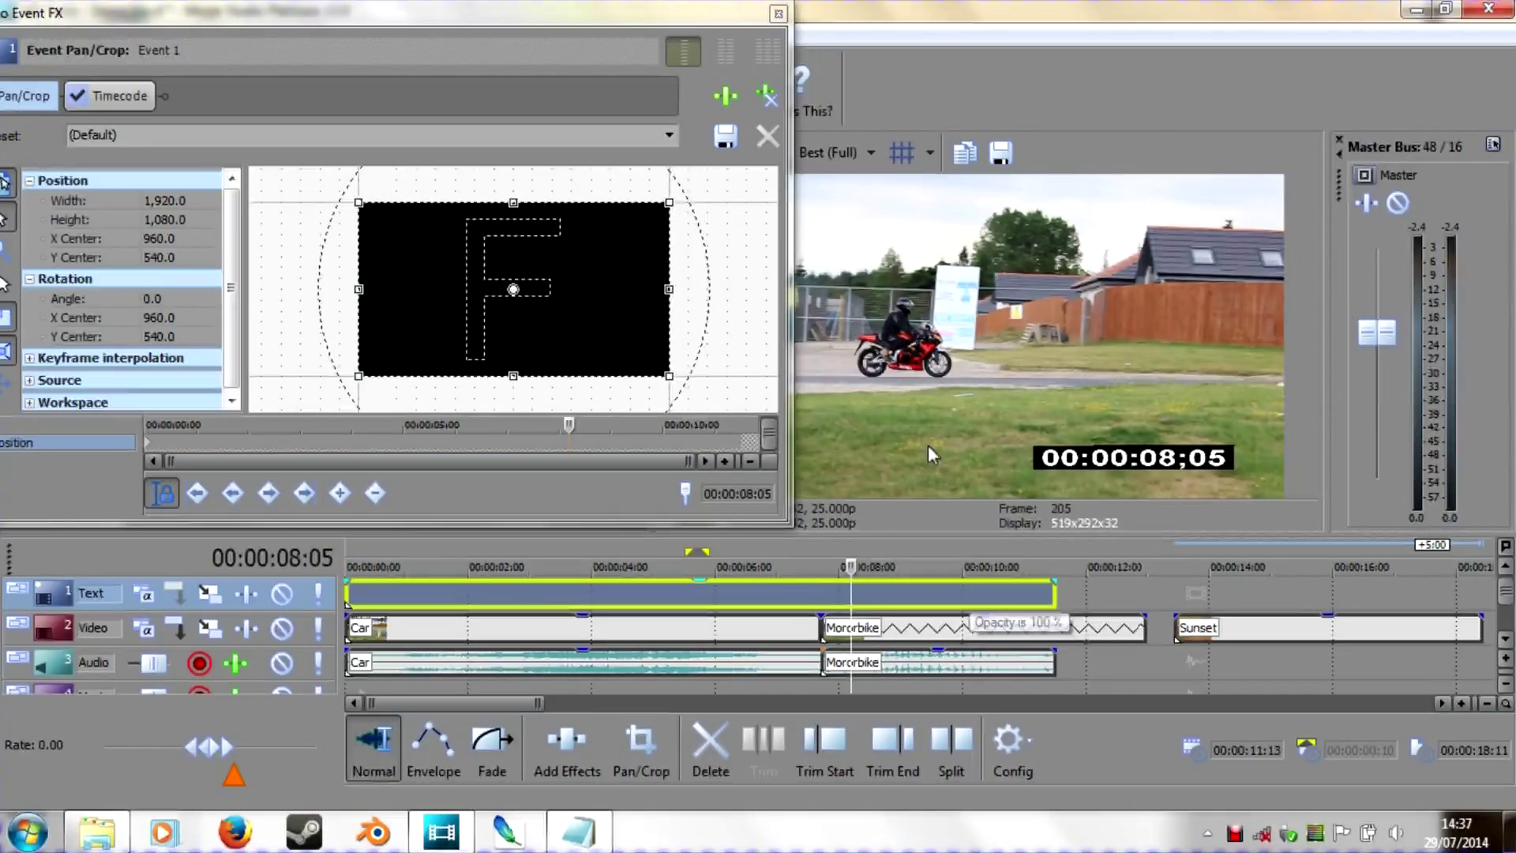
- Dismiss the pan/crop window and scrub the playhead to about 01:16
left_click(777, 16)
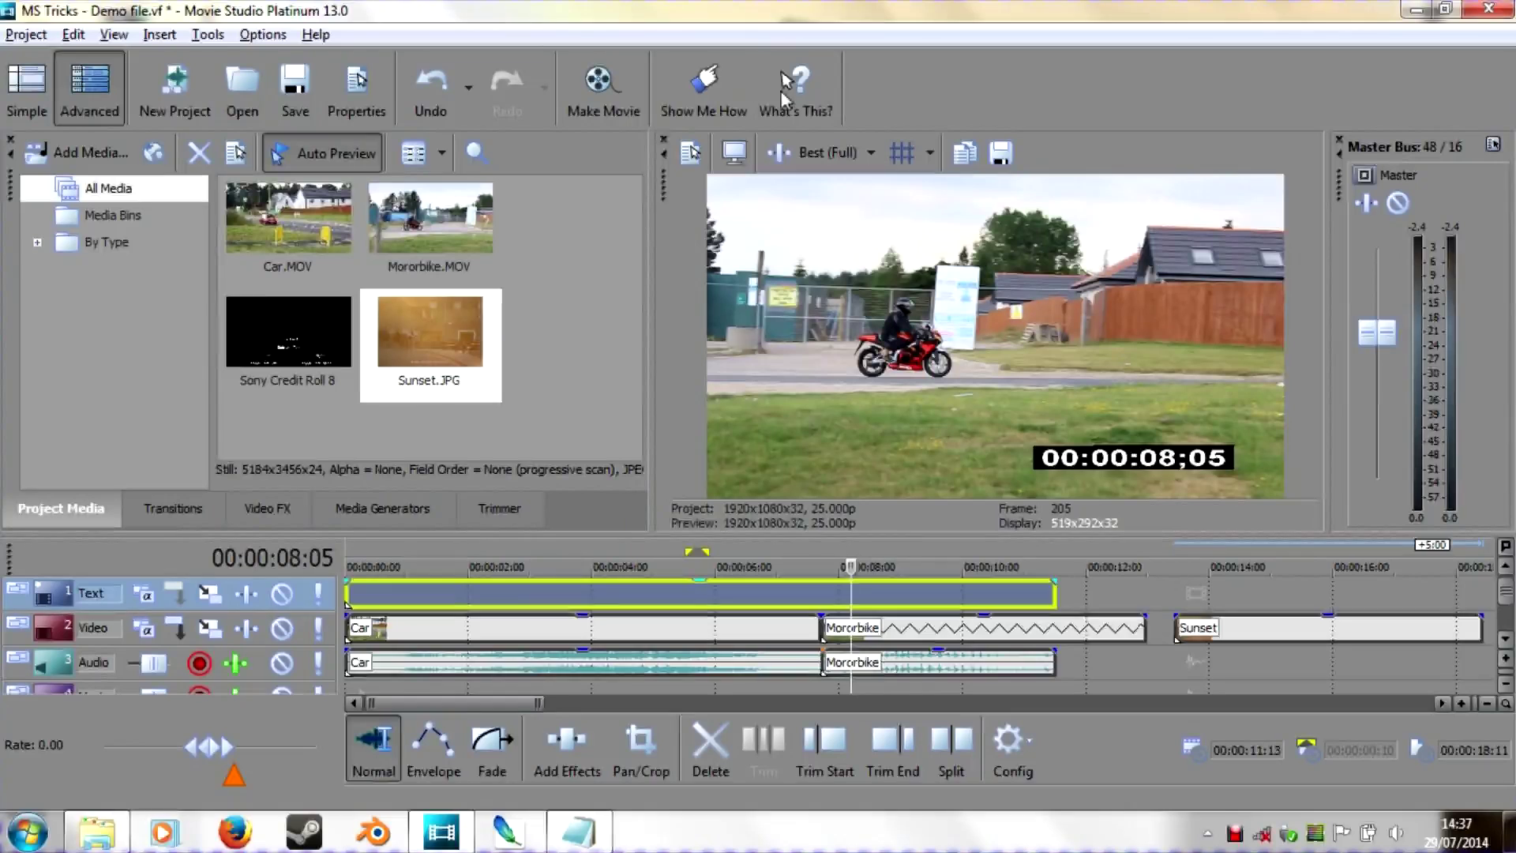
left_click_drag(850, 567, 392, 567)
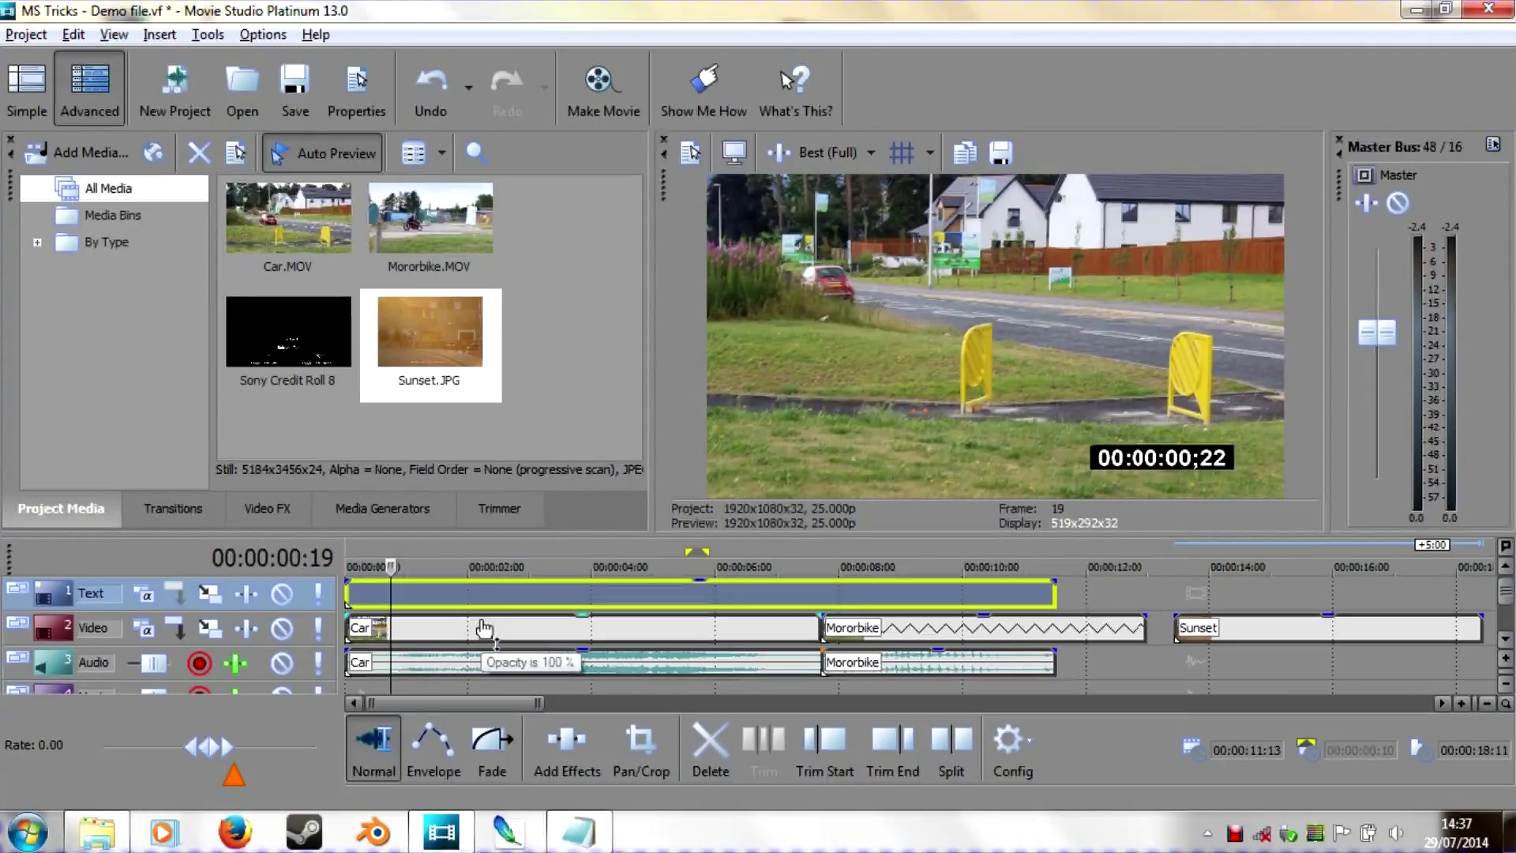
mouse_move(471, 629)
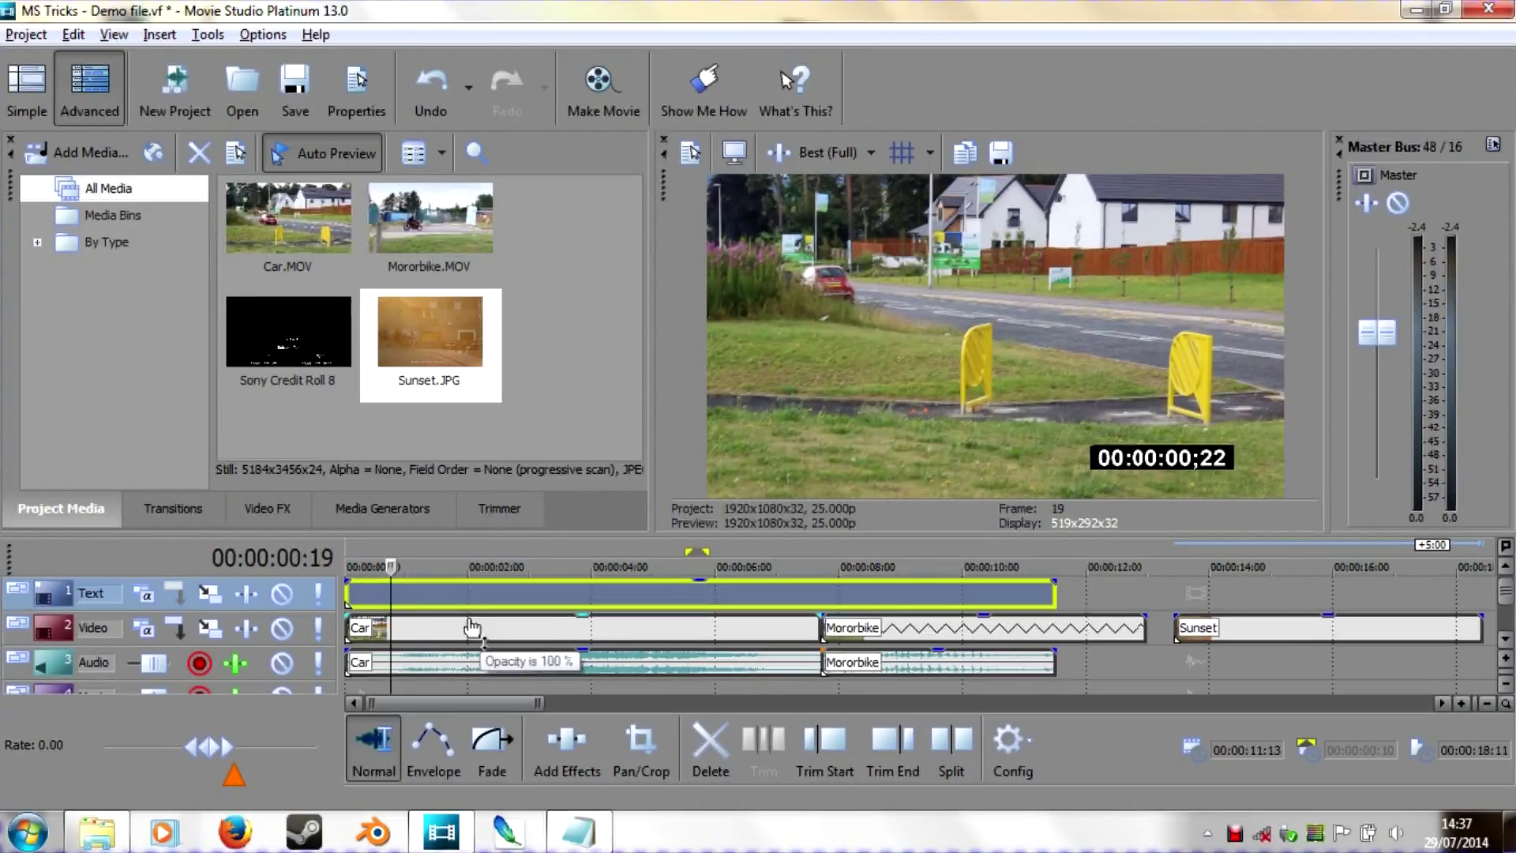
mouse_move(391, 567)
left_mouse_down()
mouse_move(446, 566)
mouse_move(468, 506)
left_mouse_up()
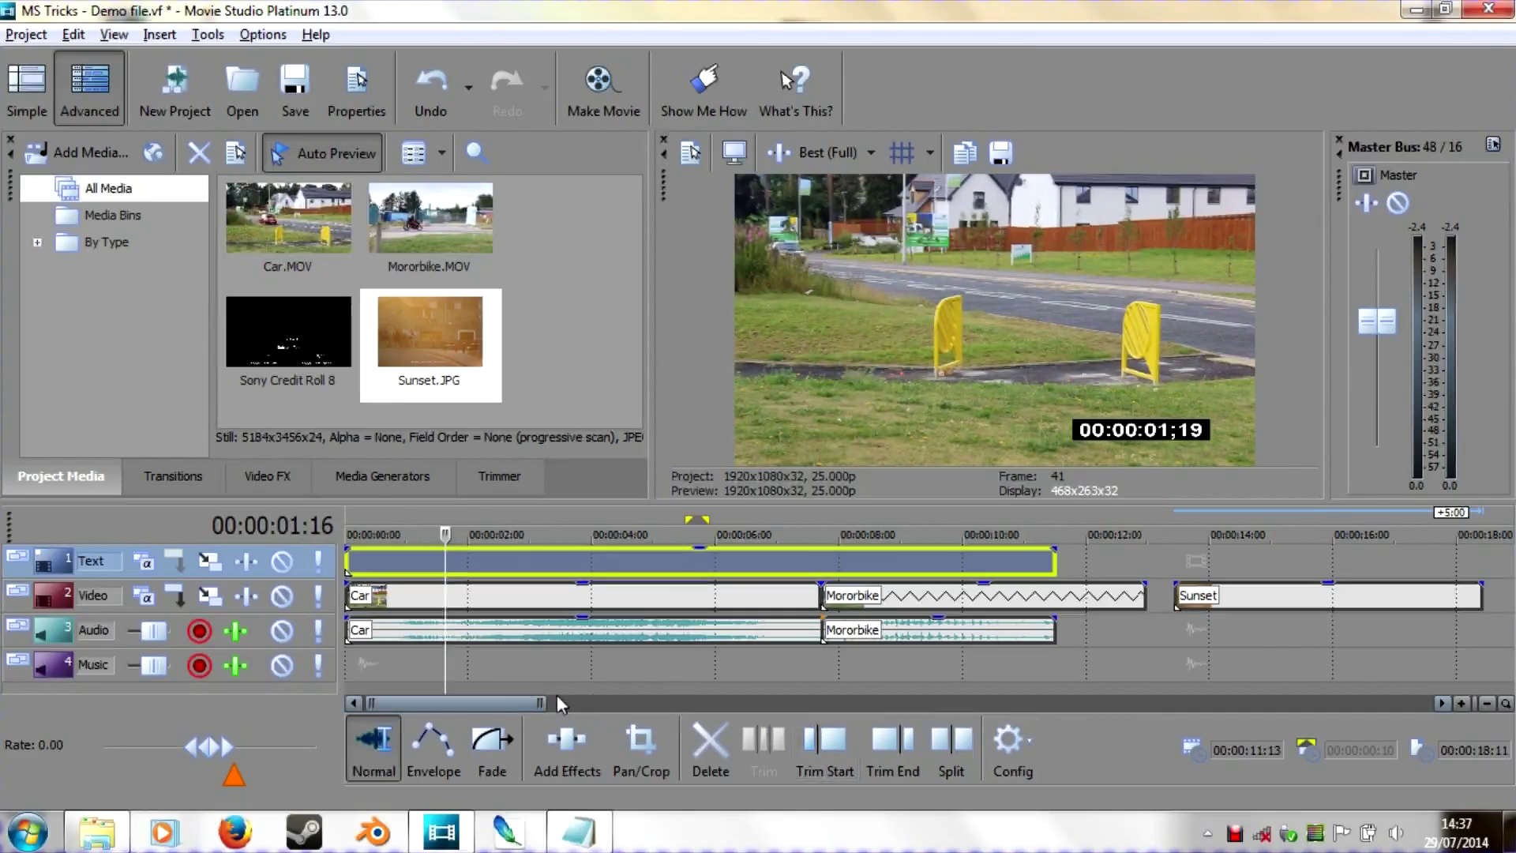
- Zoom the timeline out and back in, return to the start, and play to about one second
key("Down")
key("Down")
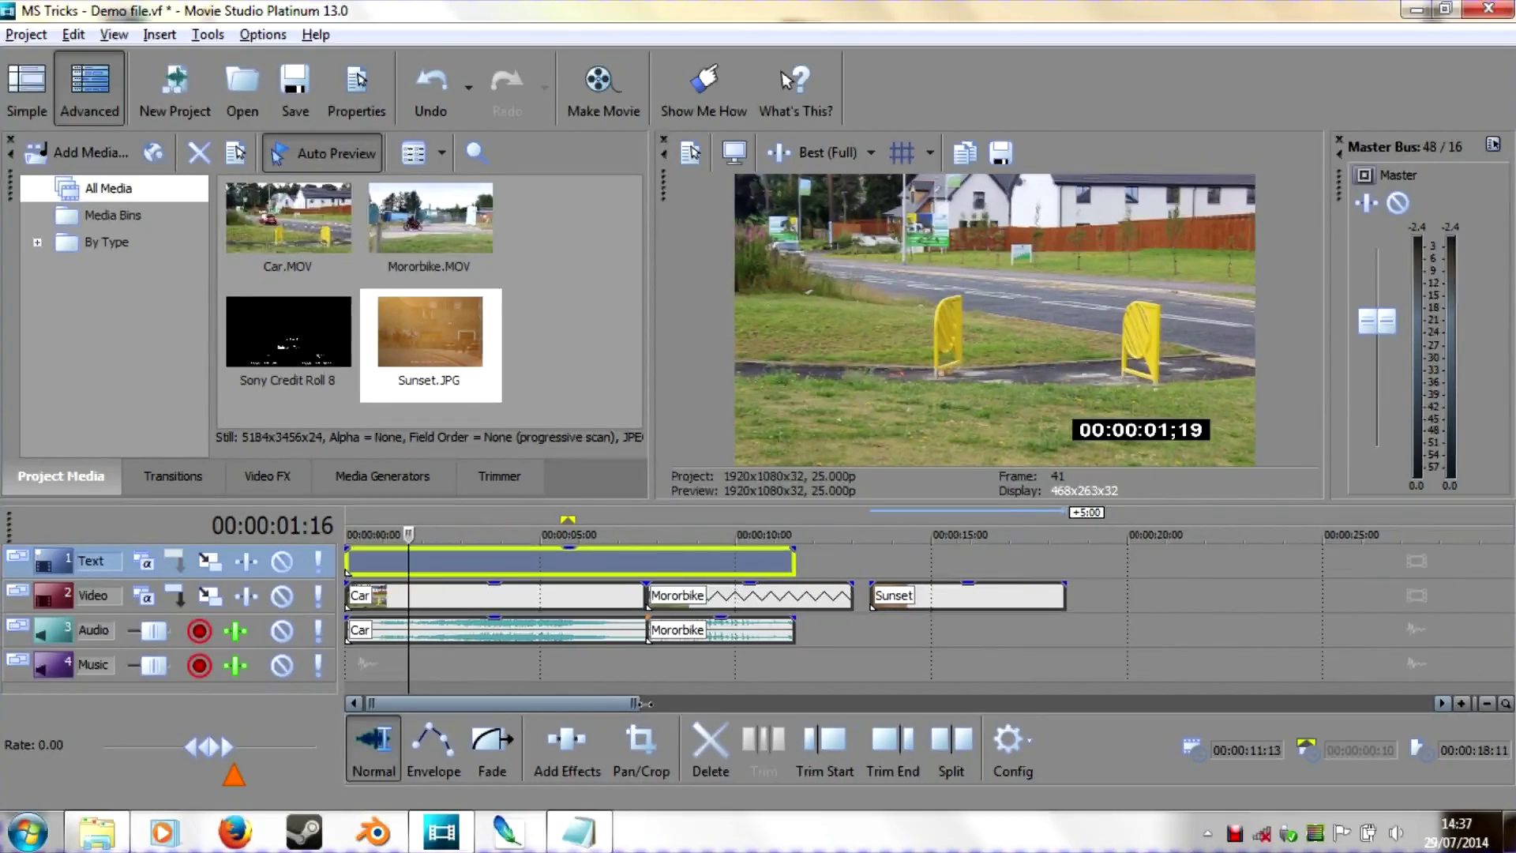
key("Up")
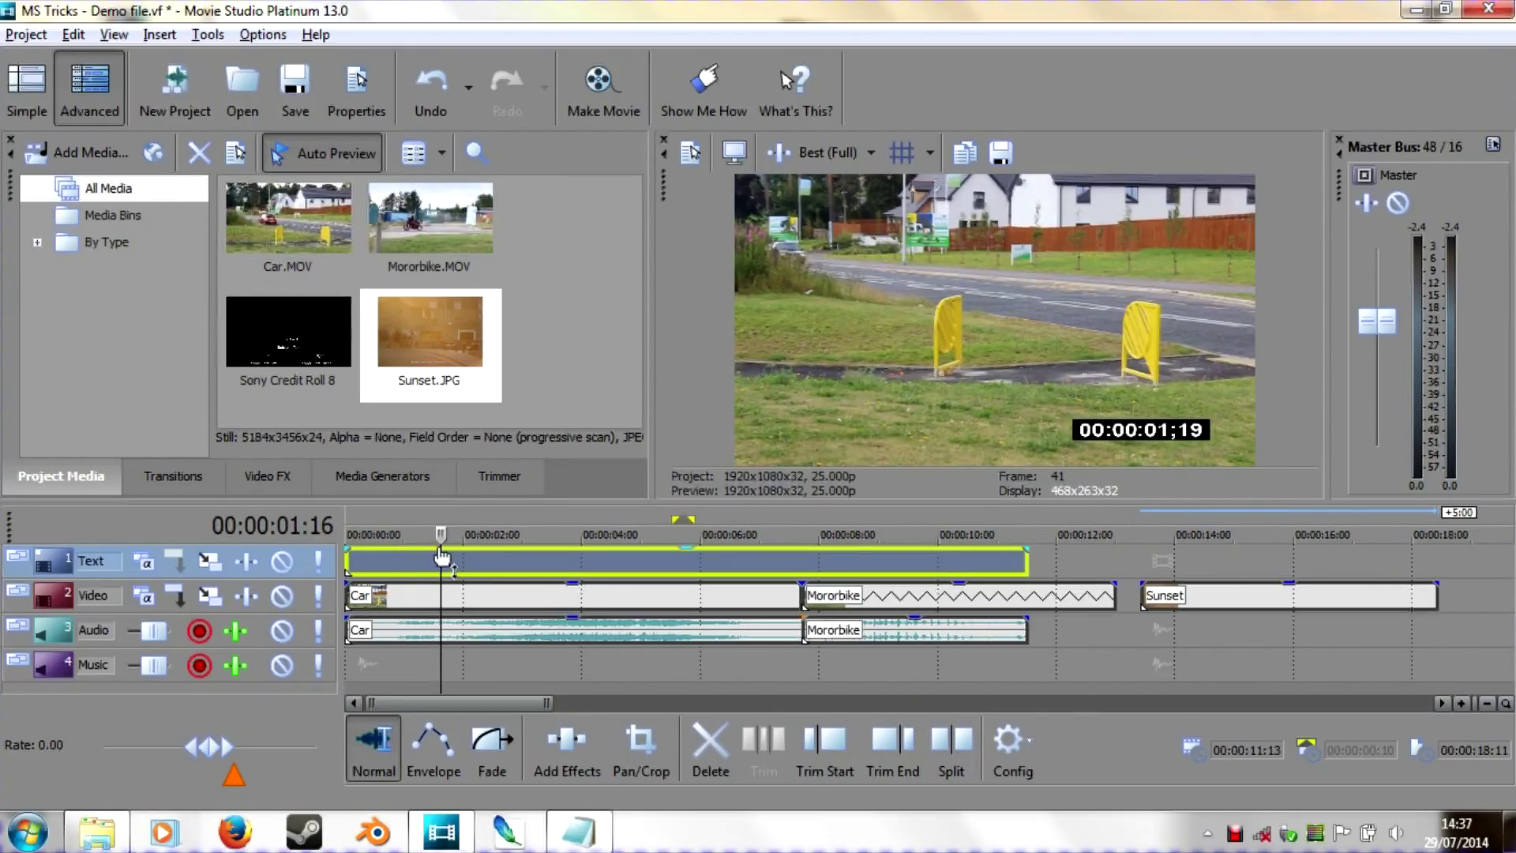
key("Home")
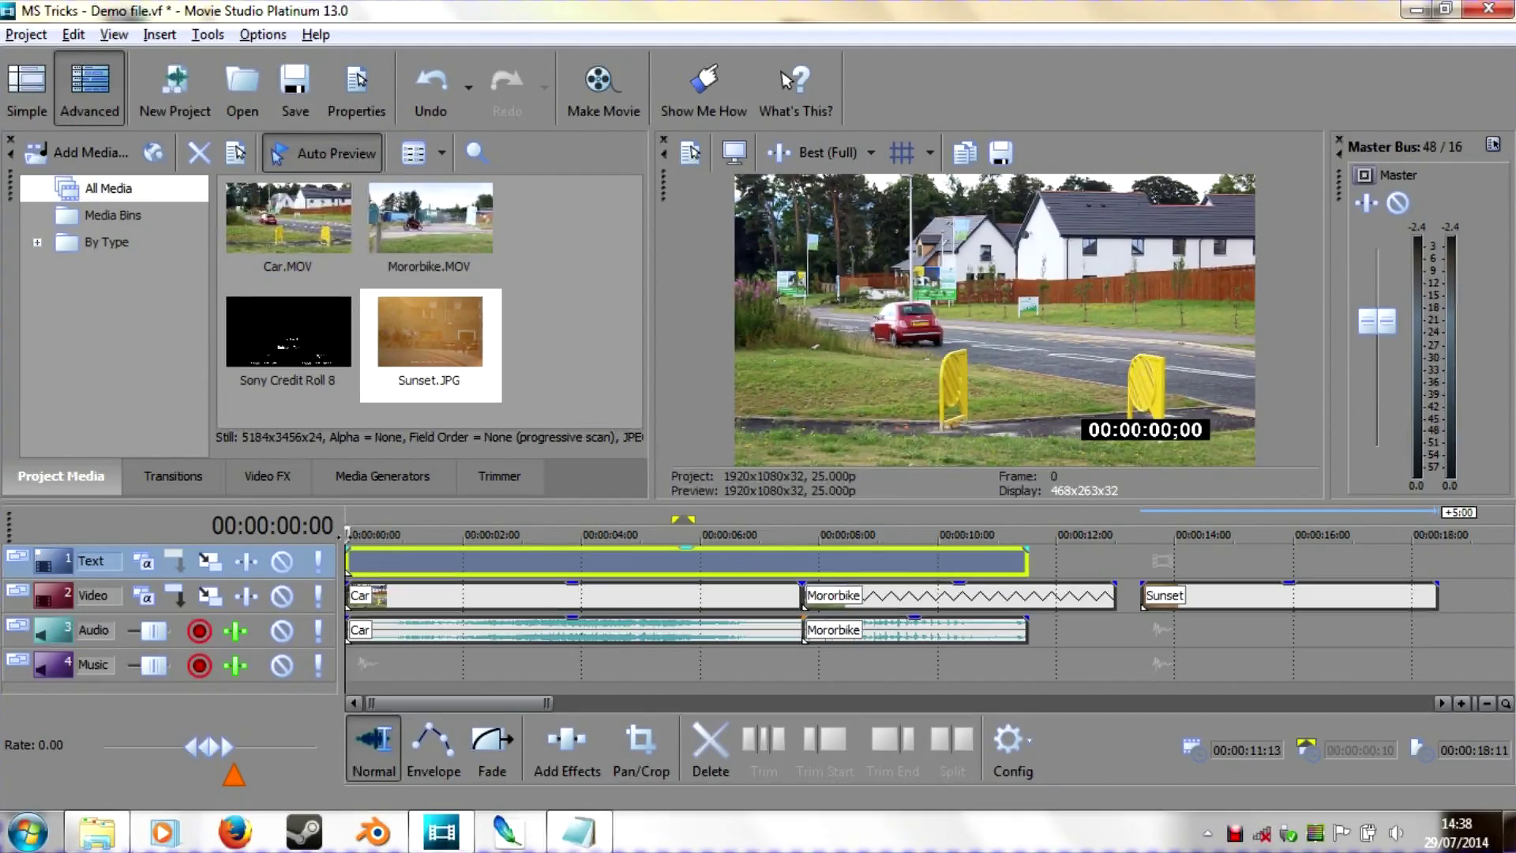
key("space")
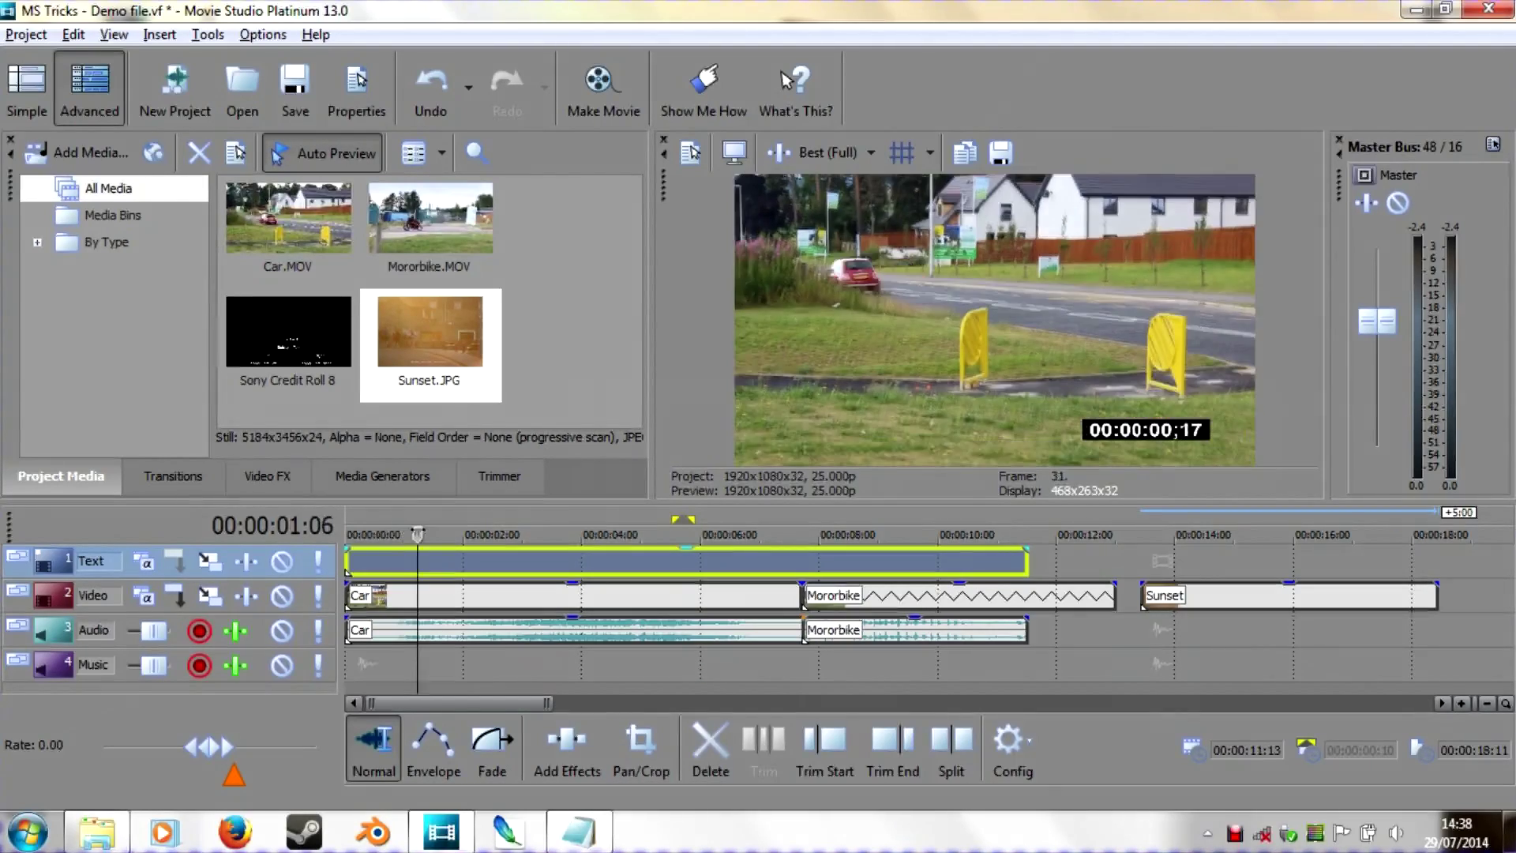
key("Return")
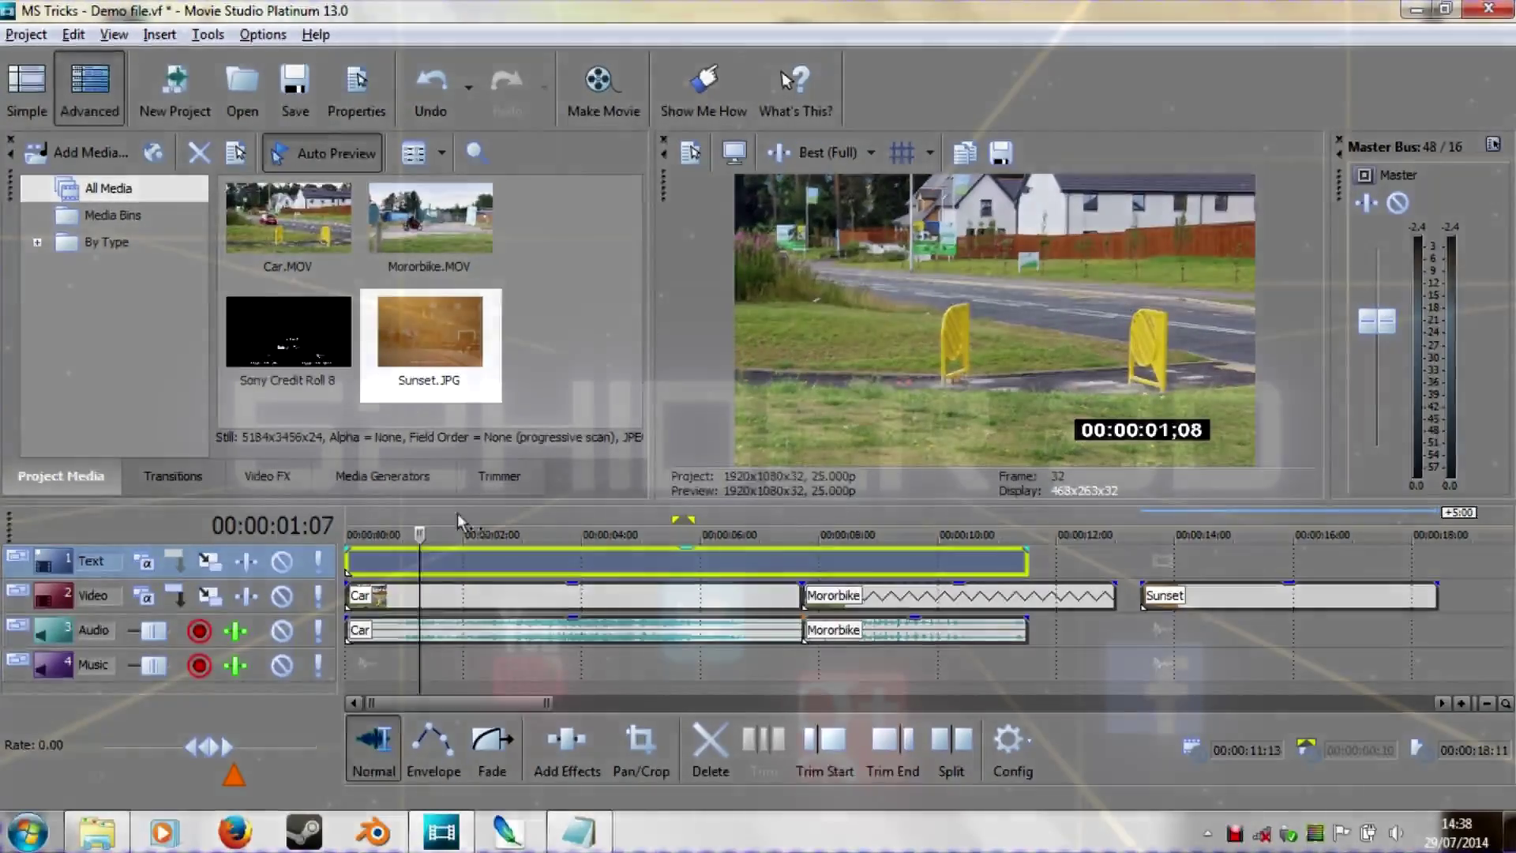